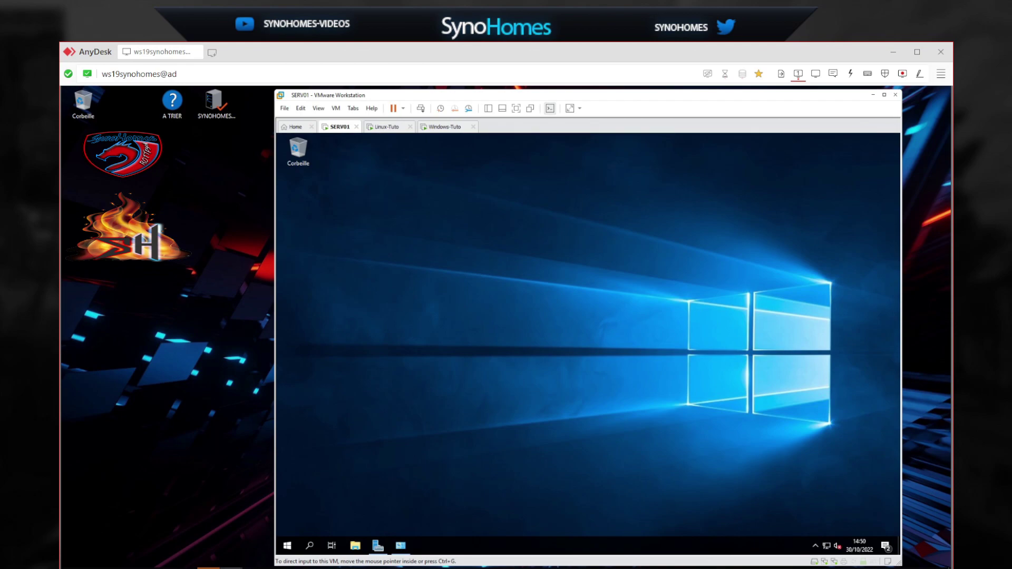
Open the Connexions réseau window and examine the connection details of the LAN-192.168.1.150 adapter.
click(400, 546)
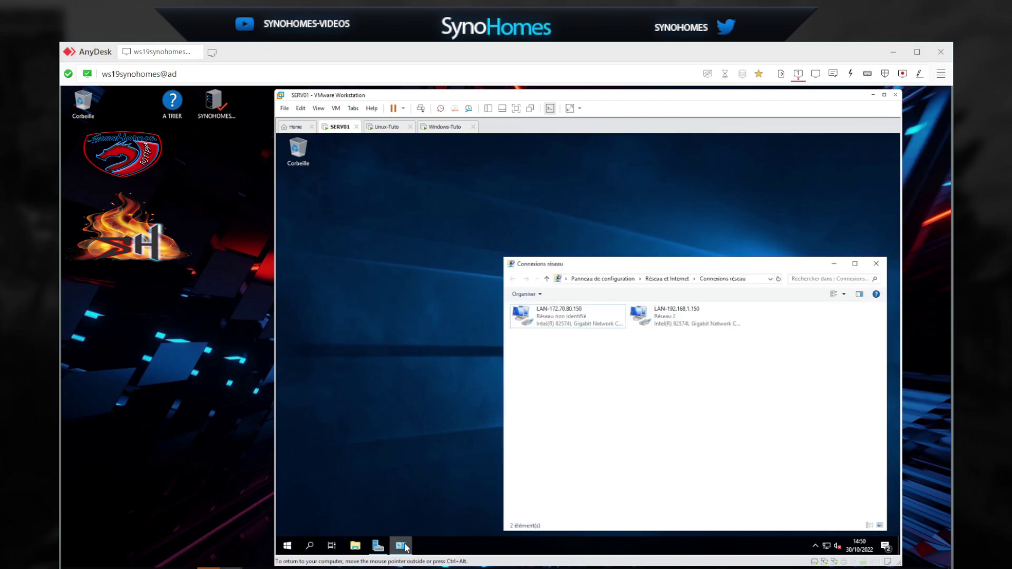
drag(574, 269, 429, 211)
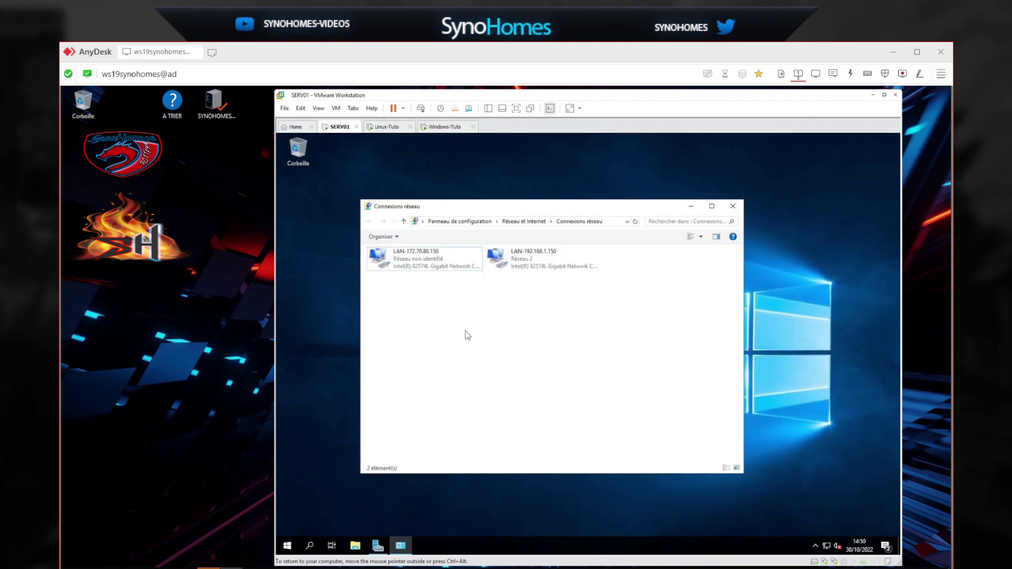
double_click(549, 262)
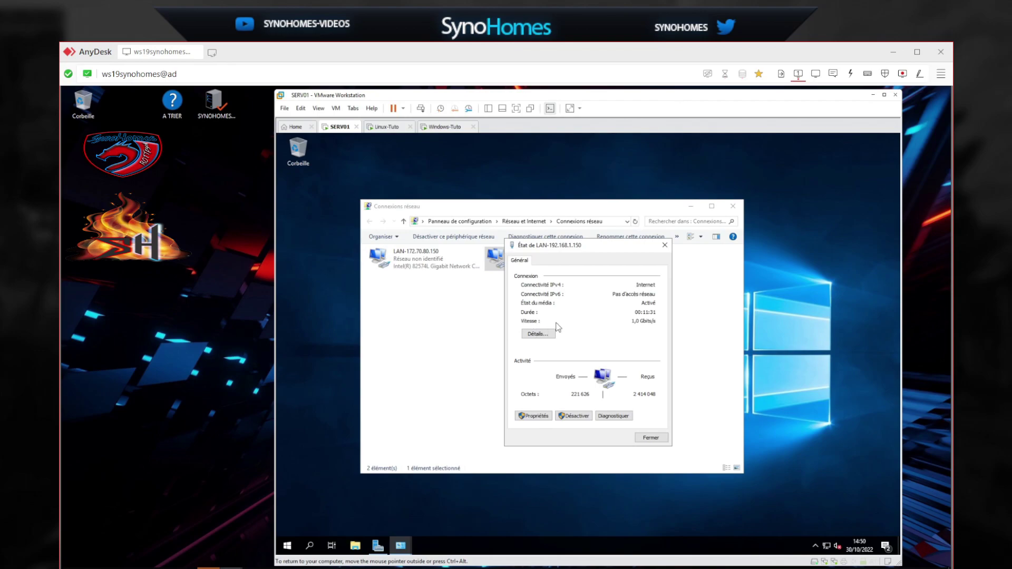
click(547, 336)
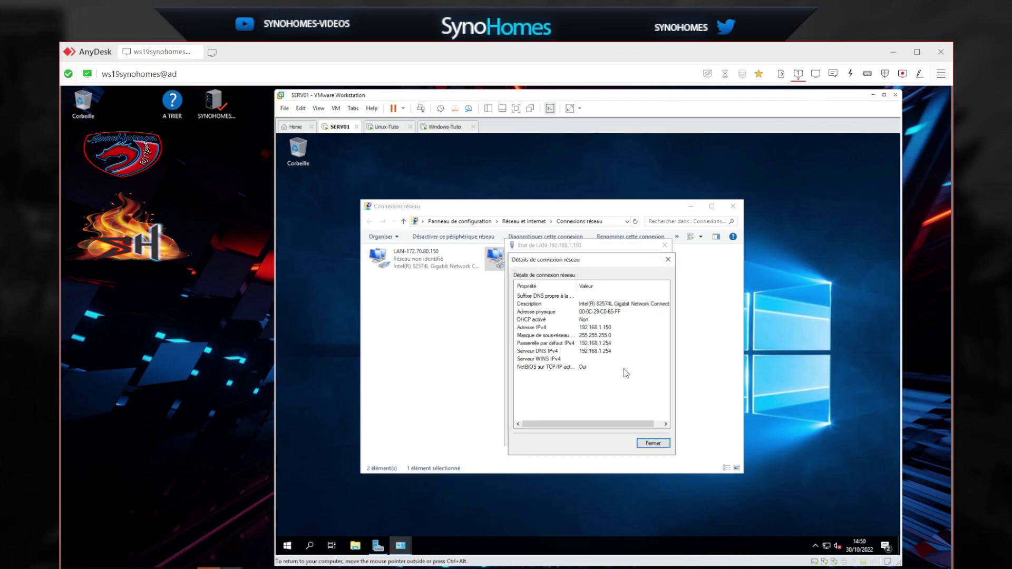
click(653, 443)
Review the IPv4 address, mask, gateway and DNS settings in the LAN-192.168.1.150 adapter's properties.
click(535, 416)
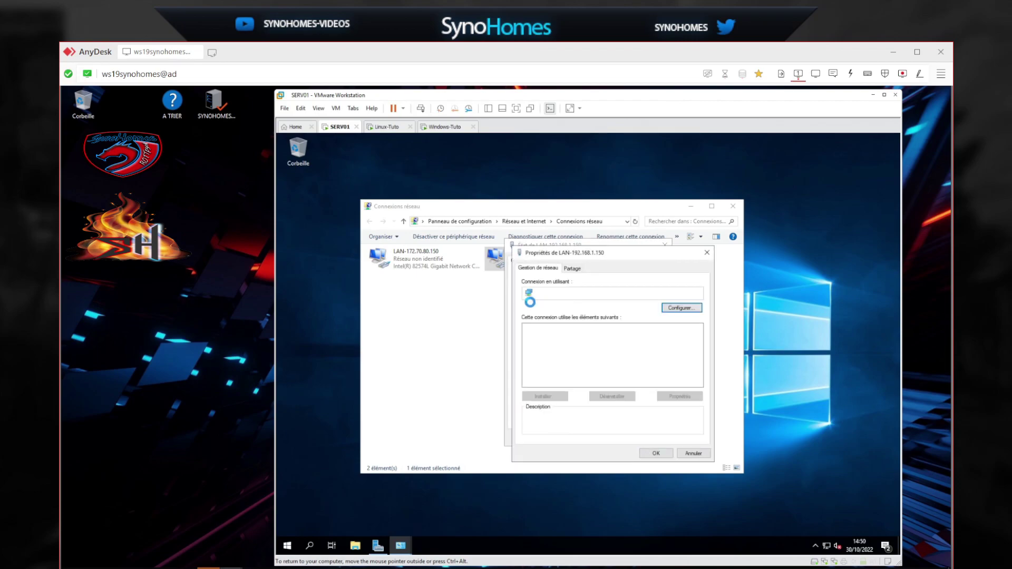
click(583, 357)
click(683, 397)
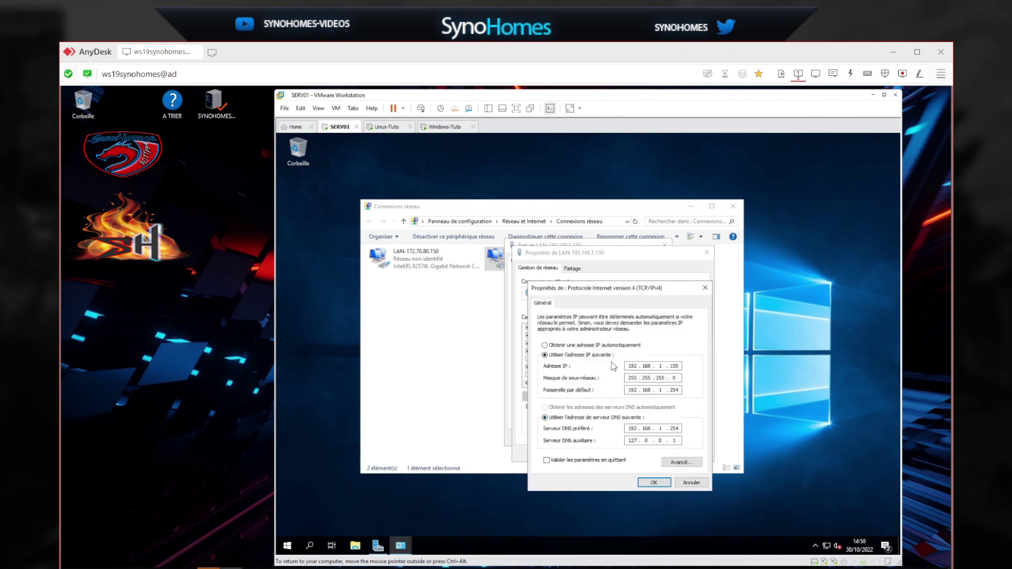
double_click(675, 366)
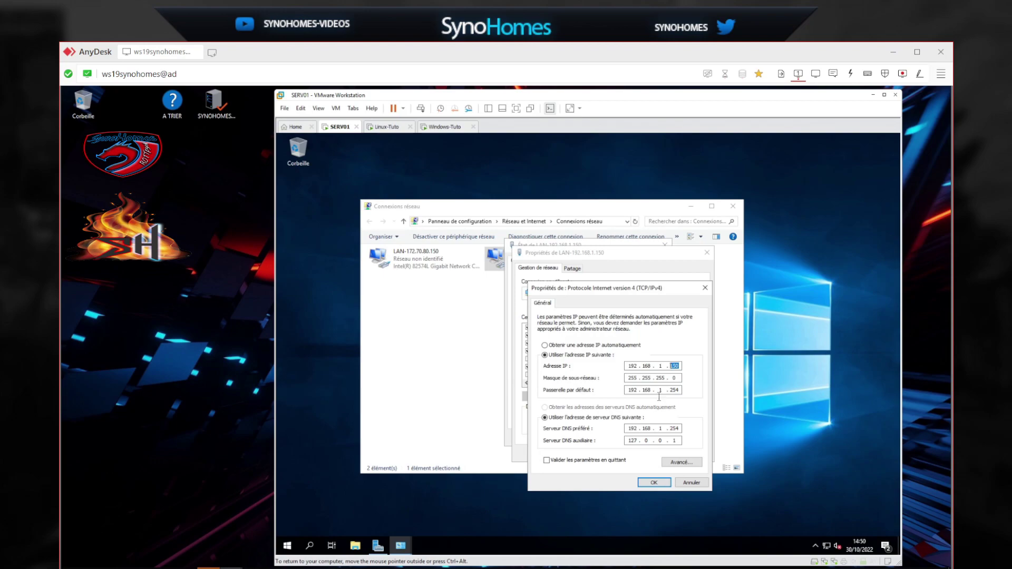
click(629, 378)
click(679, 391)
double_click(630, 391)
click(681, 429)
click(681, 442)
click(654, 483)
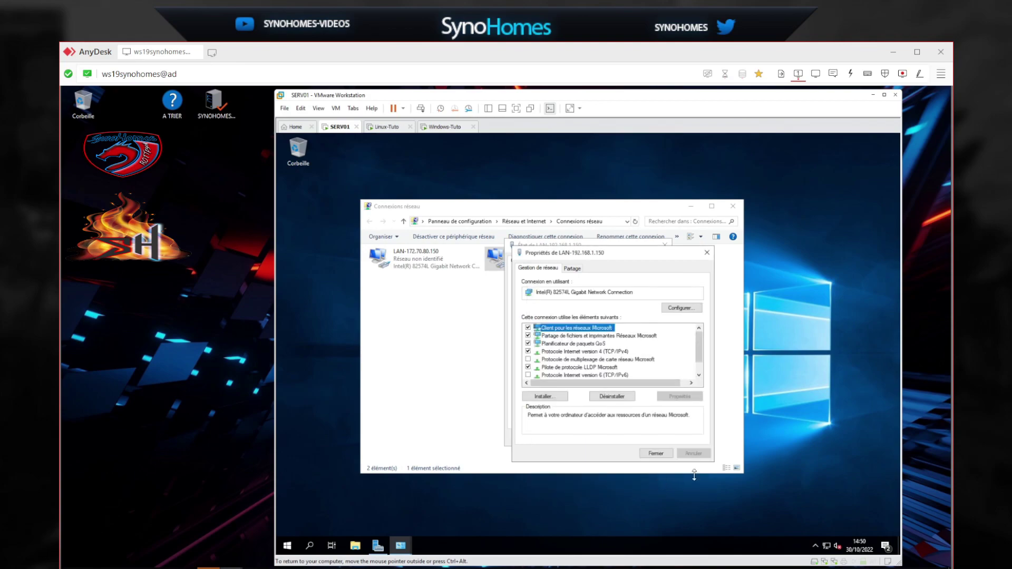
click(665, 456)
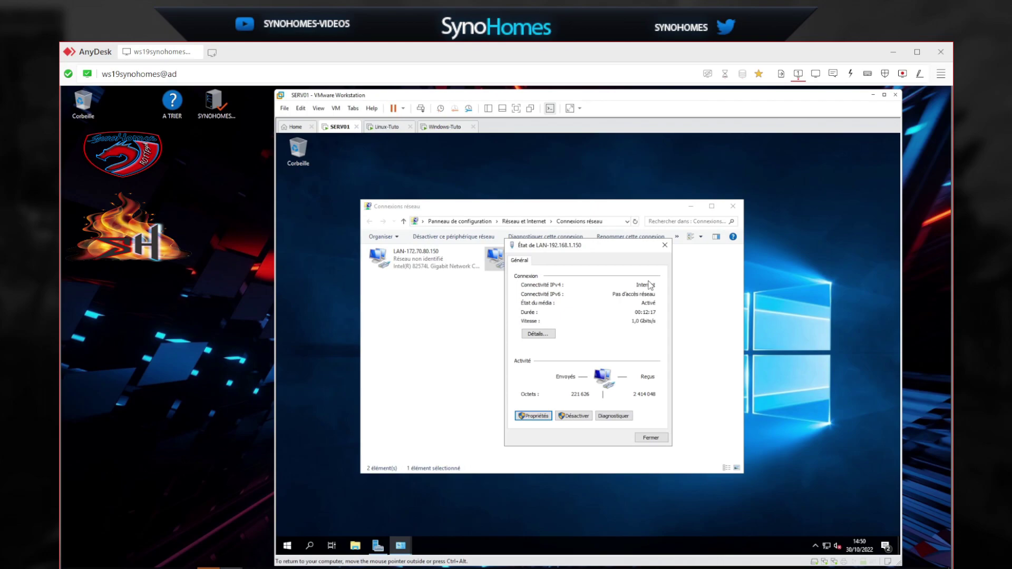
click(654, 251)
Review the static IPv4 address and subnet mask in the LAN-172.70.80.150 adapter's properties.
click(419, 264)
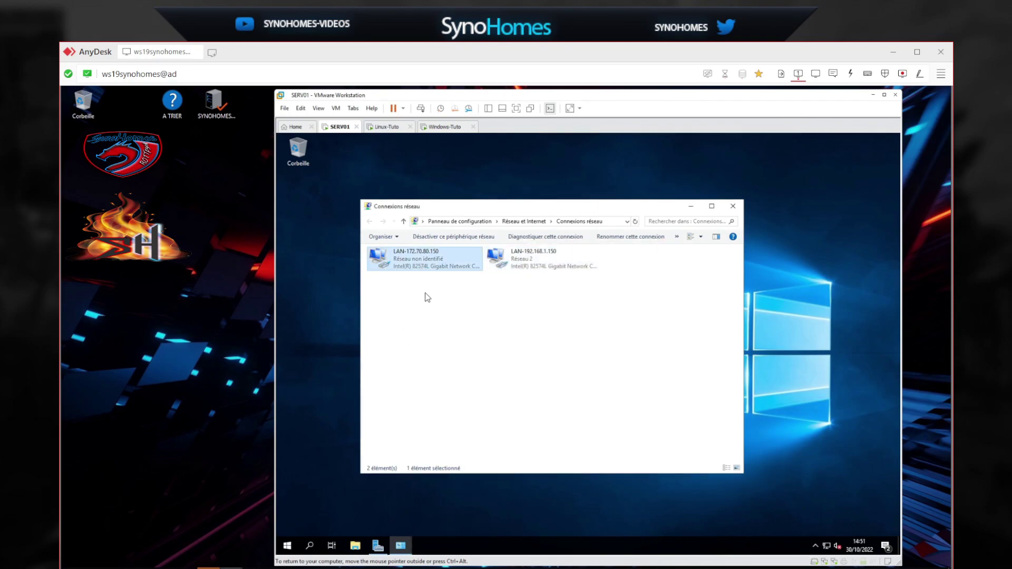
right_click(426, 258)
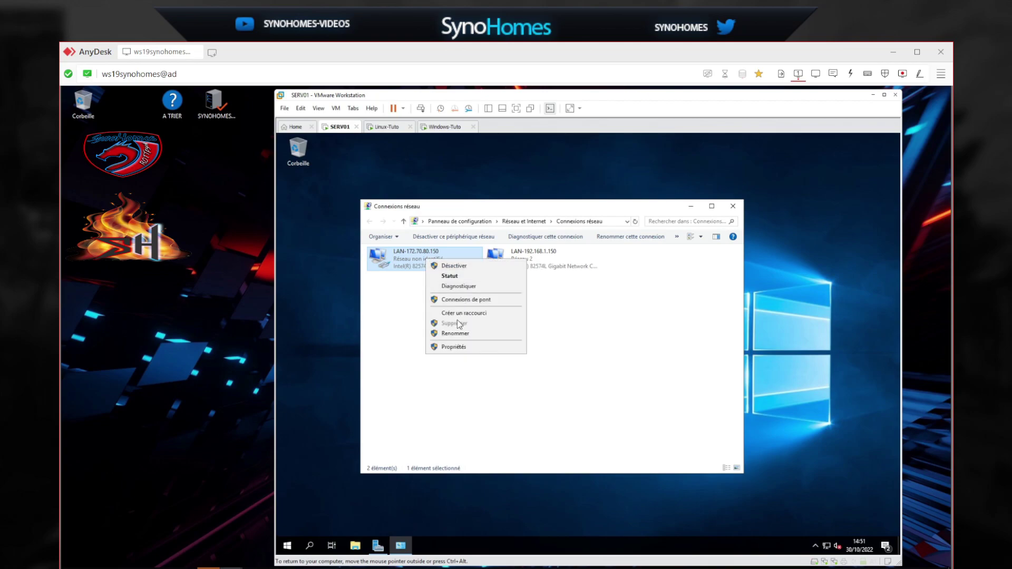
click(453, 348)
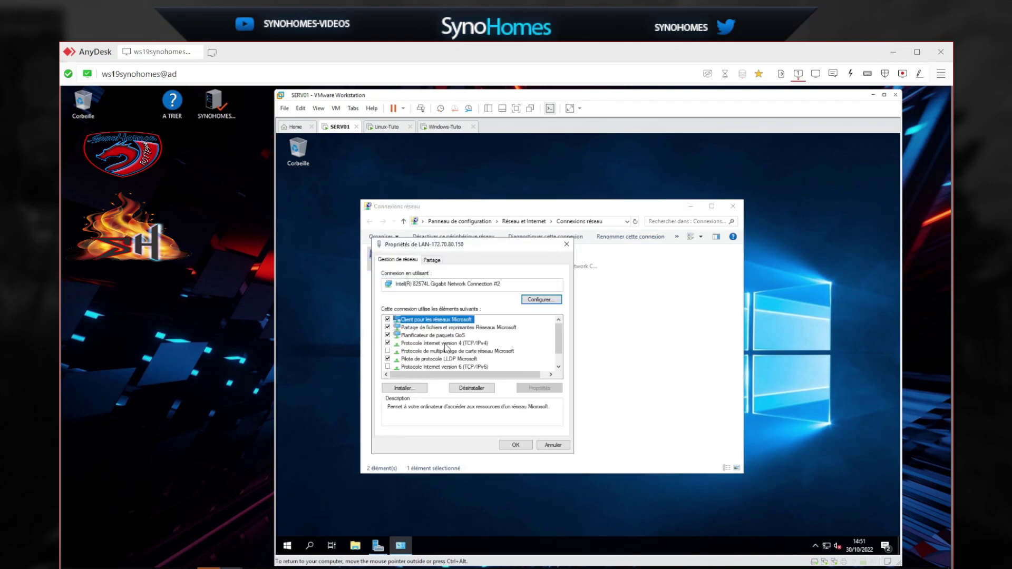
click(432, 344)
click(531, 389)
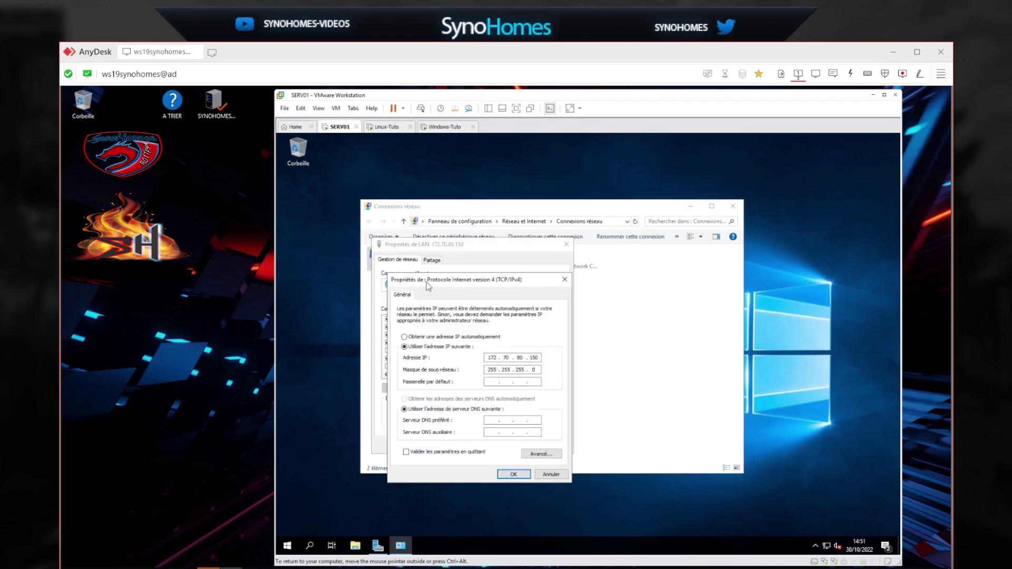
drag(427, 282, 424, 258)
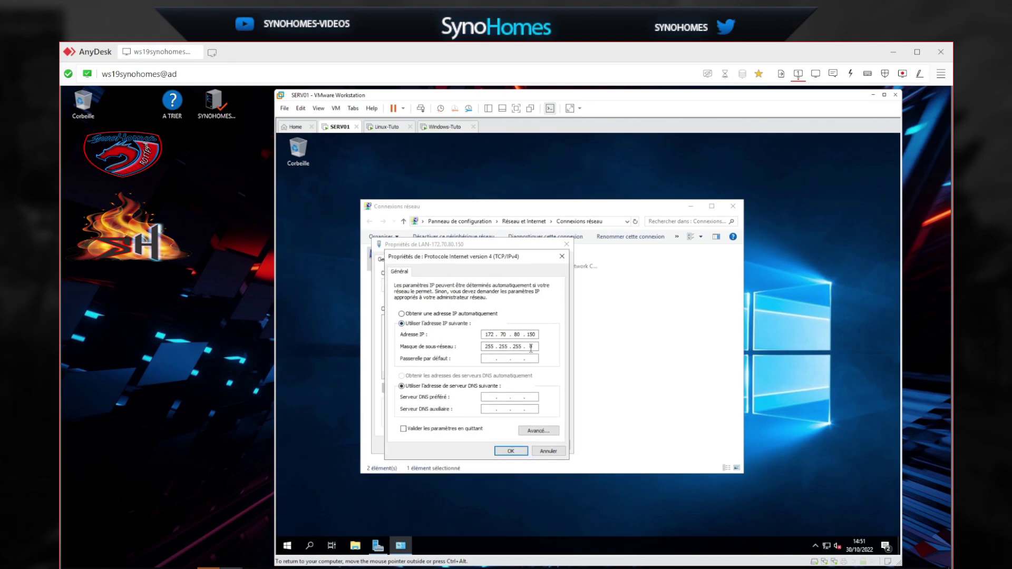
click(511, 451)
click(514, 449)
click(471, 318)
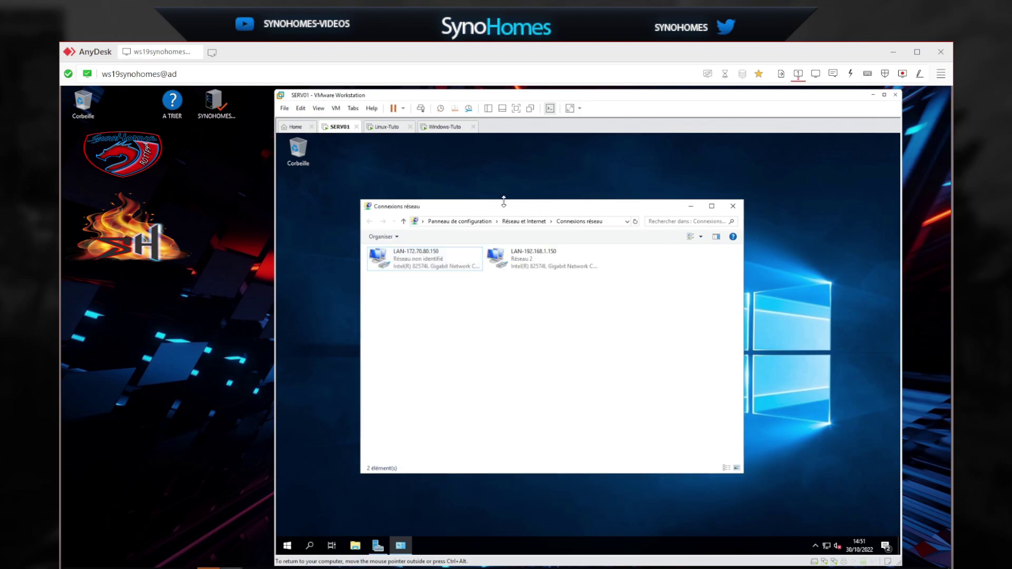
drag(396, 259, 582, 230)
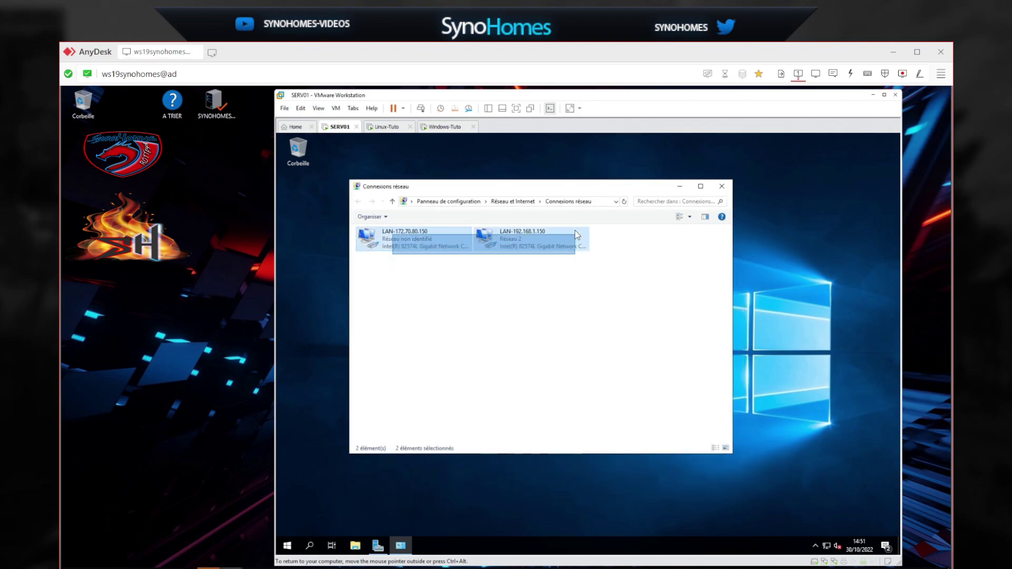
click(562, 351)
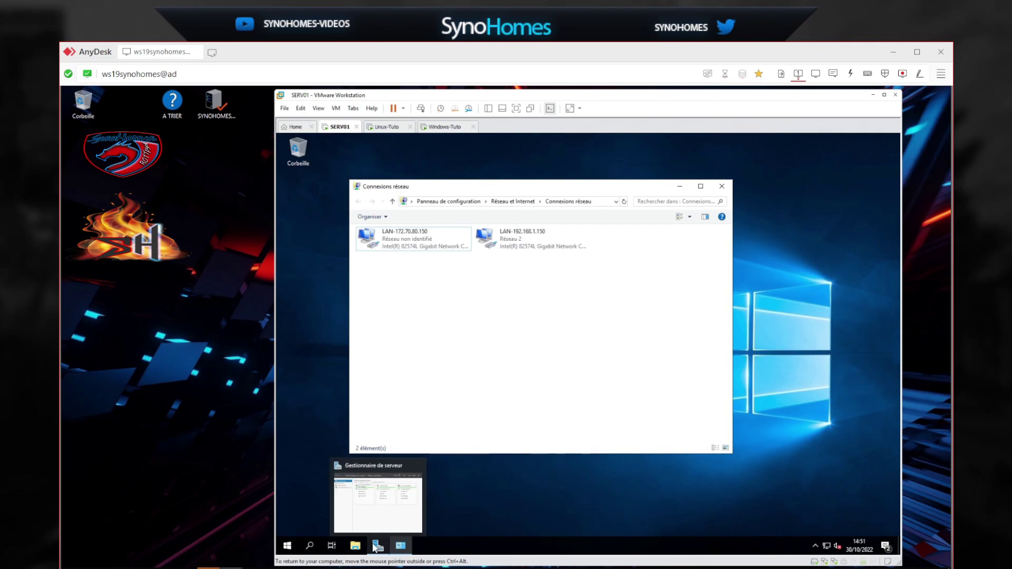
In Gestionnaire de serveur, start adding roles with a role-based installation and choose SERV01 as the destination server.
click(374, 546)
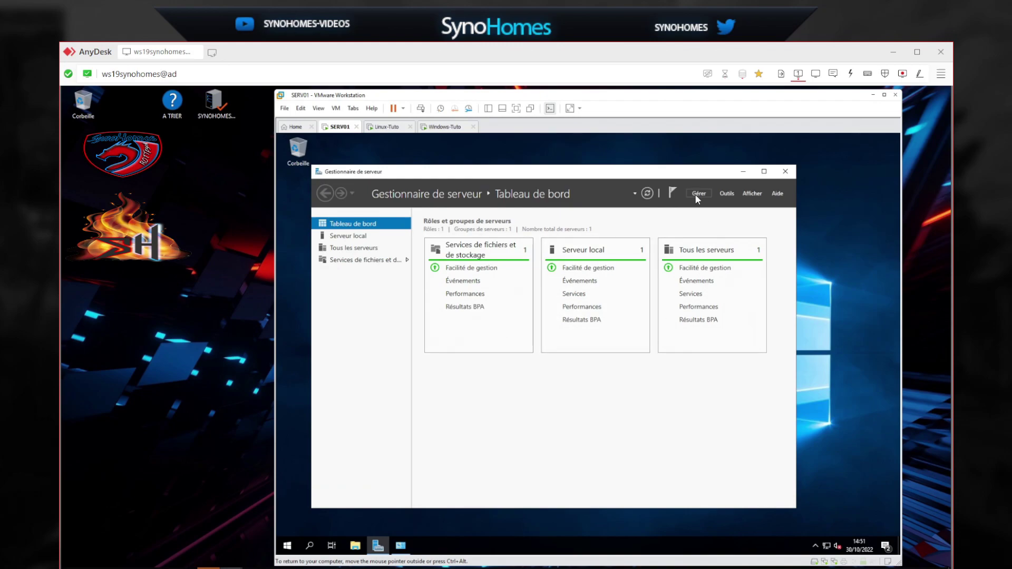
click(697, 194)
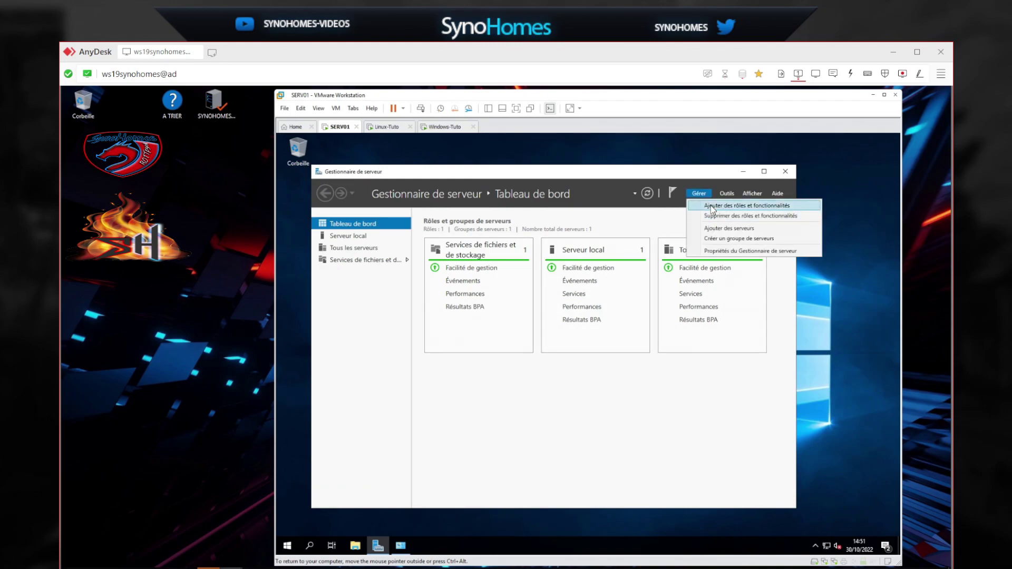
click(711, 207)
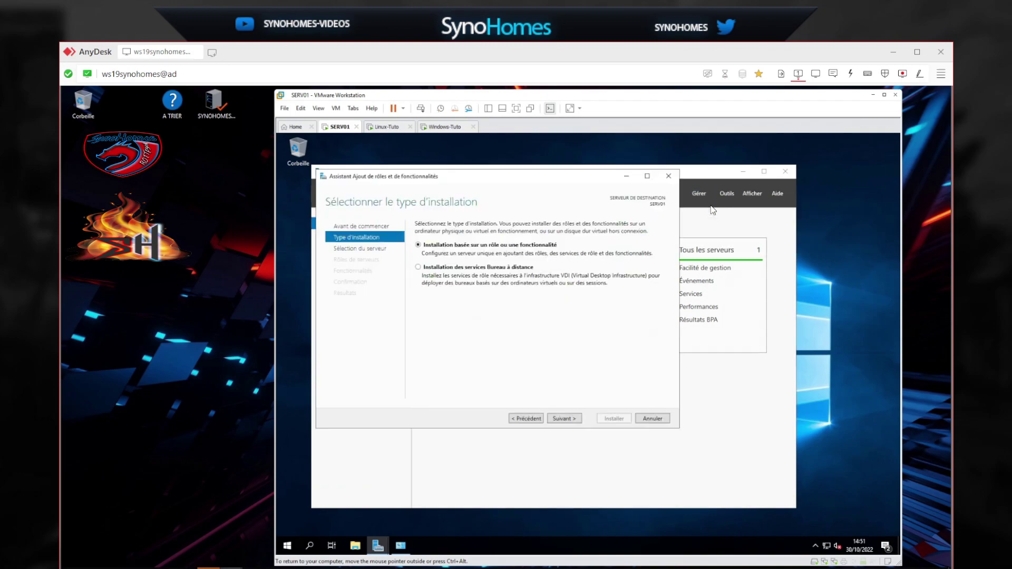
click(568, 418)
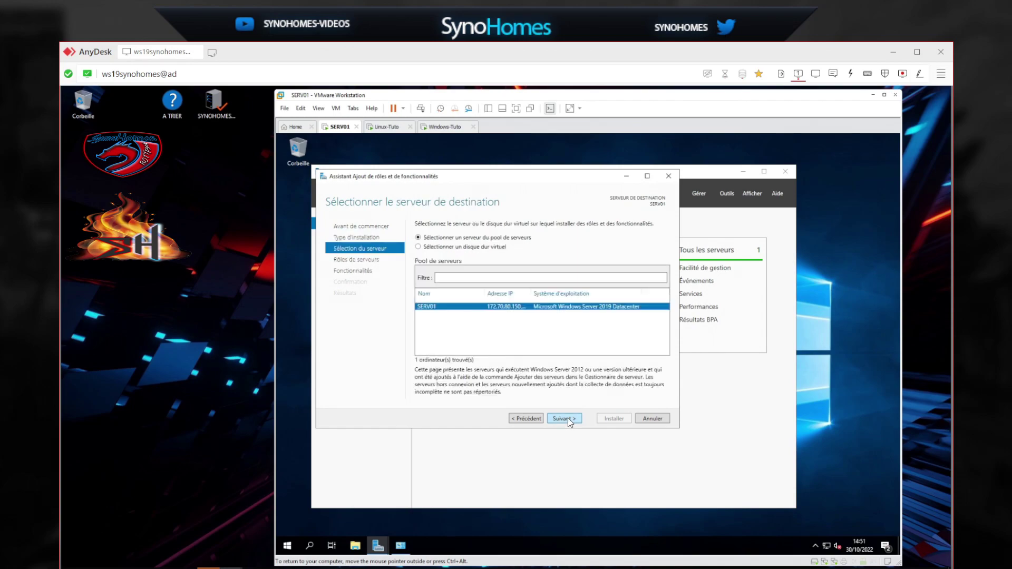
drag(530, 295, 597, 295)
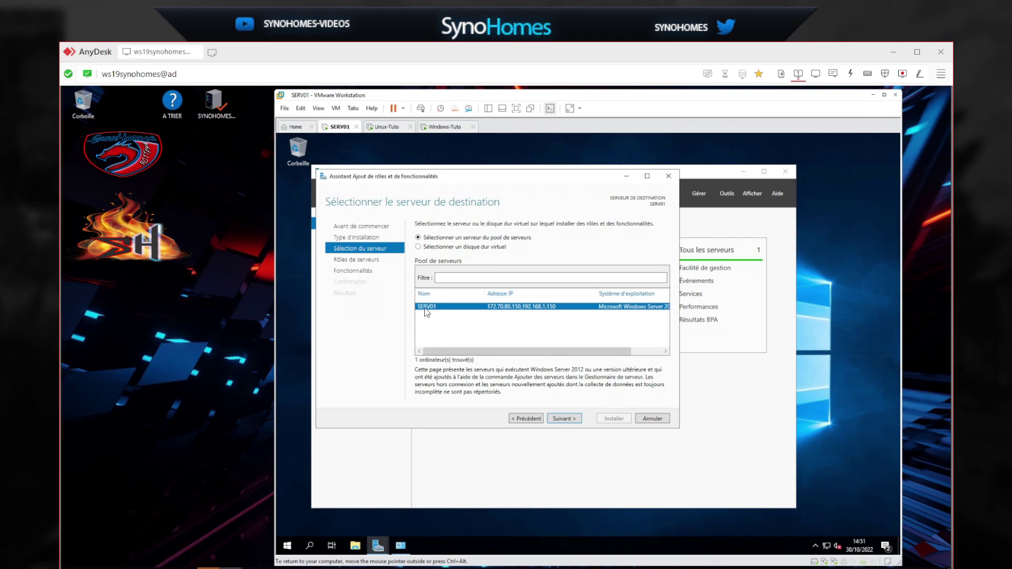
click(566, 420)
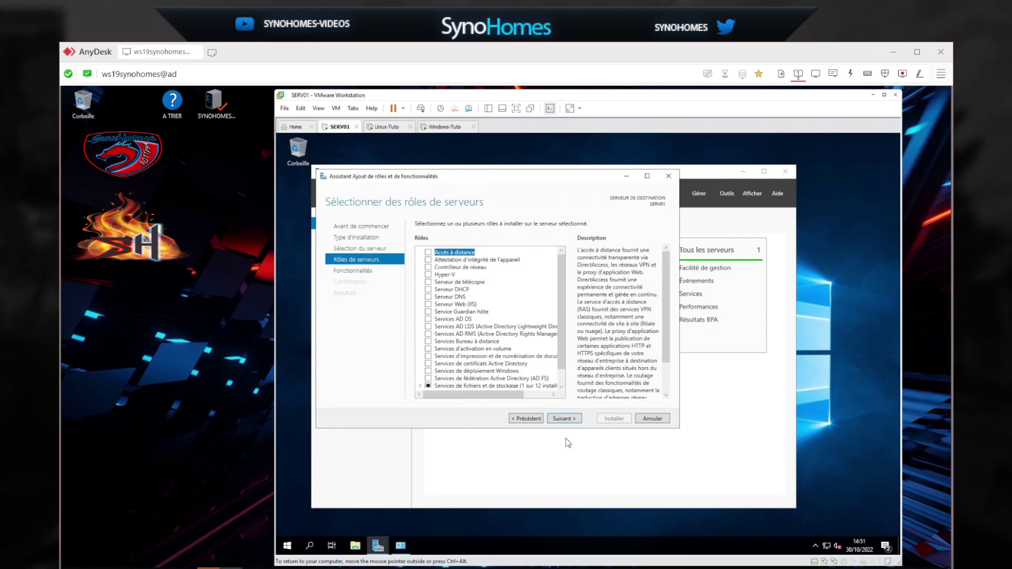
Select the Accès à distance and Serveur DHCP roles, including the DHCP management tools.
click(428, 253)
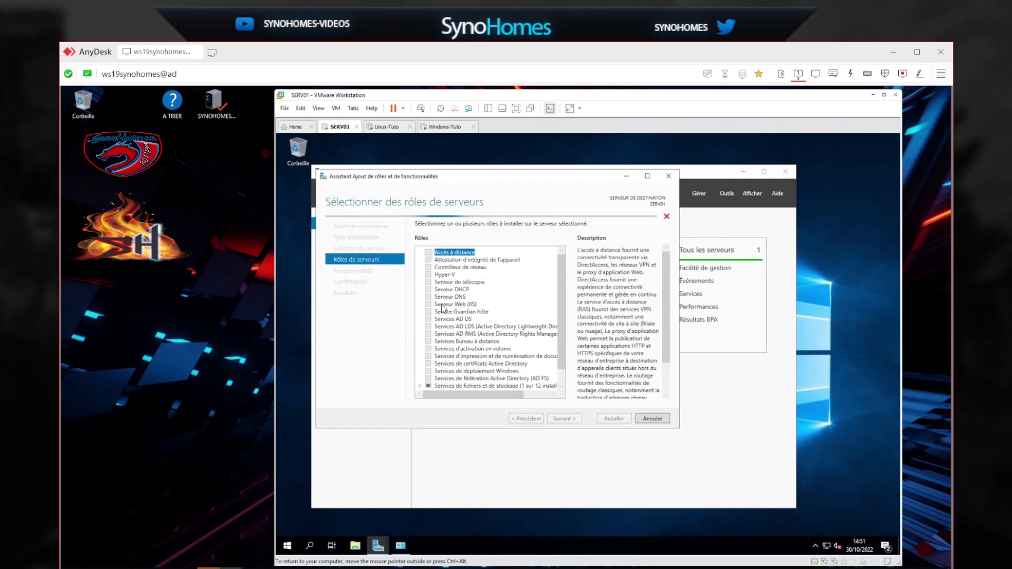
click(428, 290)
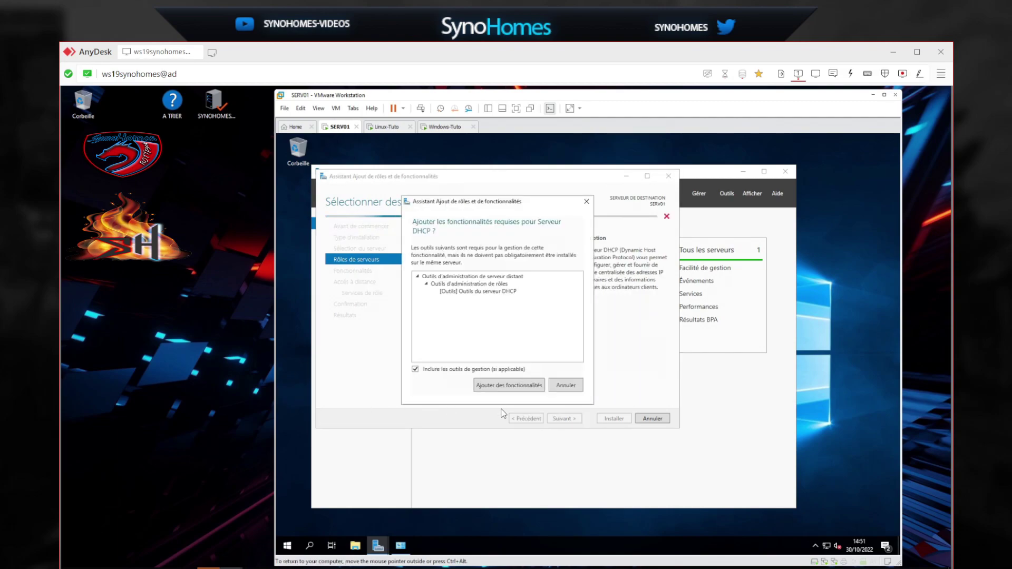
click(493, 387)
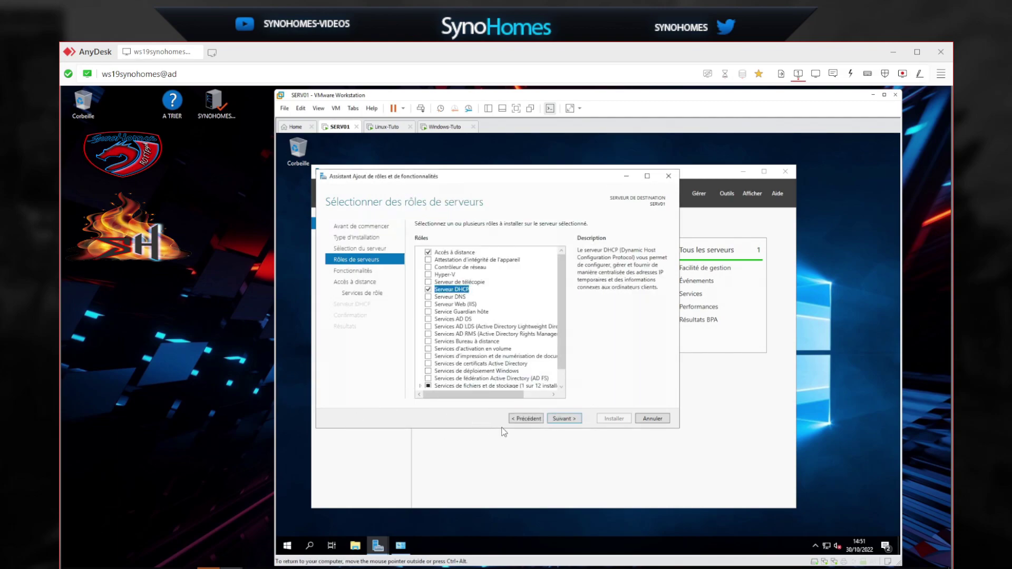
Keep the default features and select the Routage role service for Accès à distance with its required features.
click(561, 418)
click(563, 419)
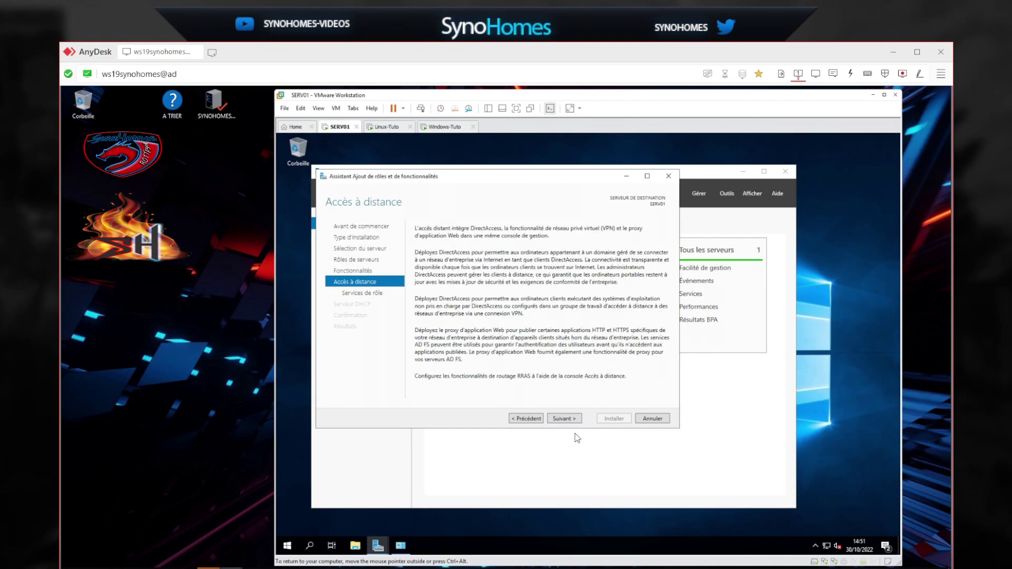
click(563, 419)
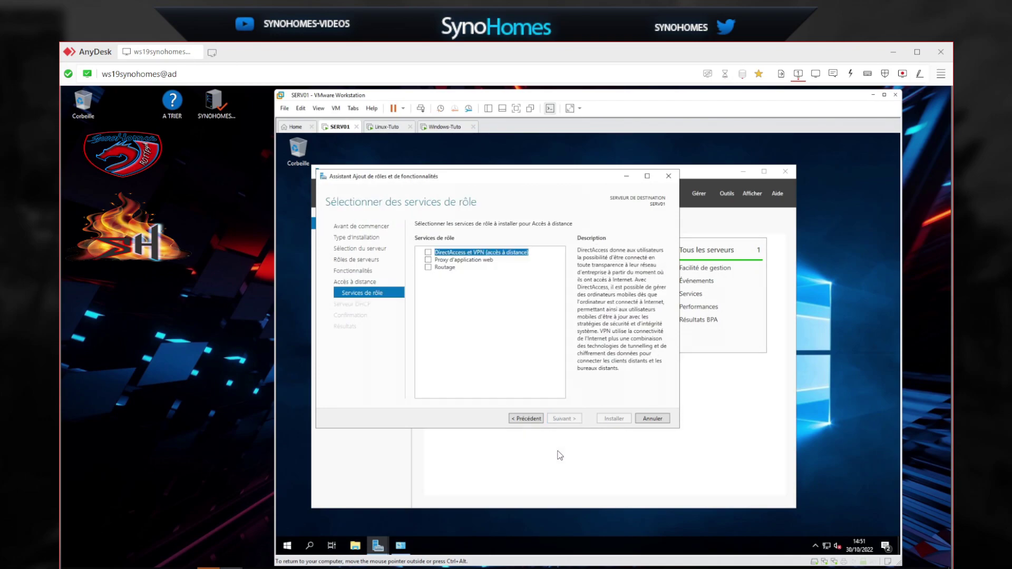
click(438, 268)
click(523, 374)
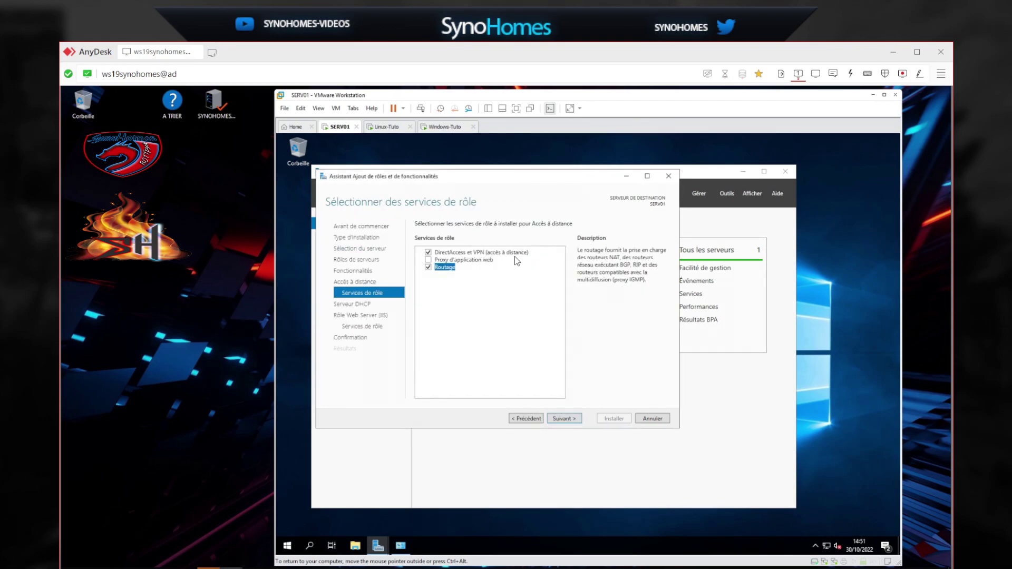
Accept the default DHCP and Web Server (IIS) pages and install the selected roles on SERV01.
click(565, 419)
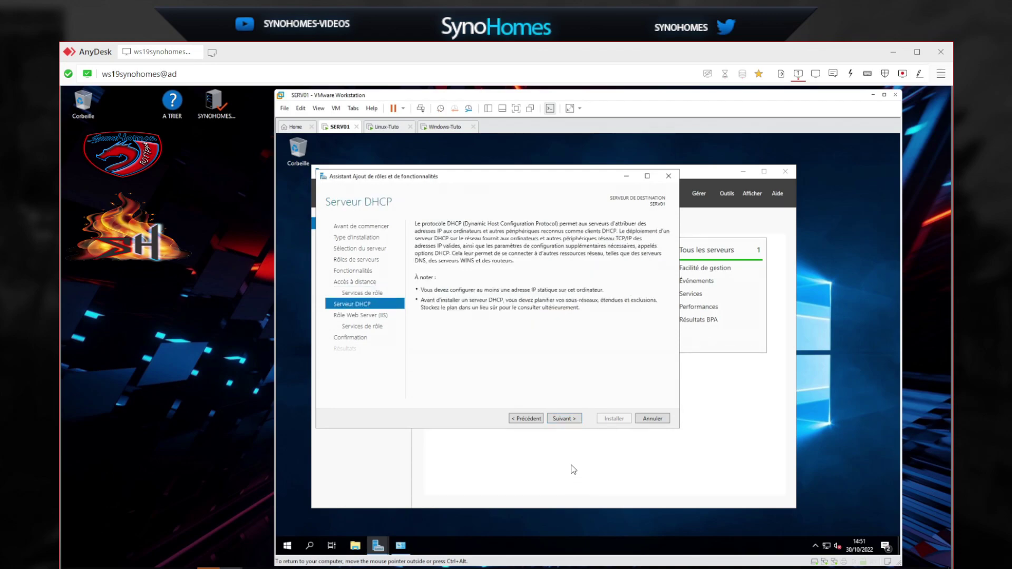
click(568, 417)
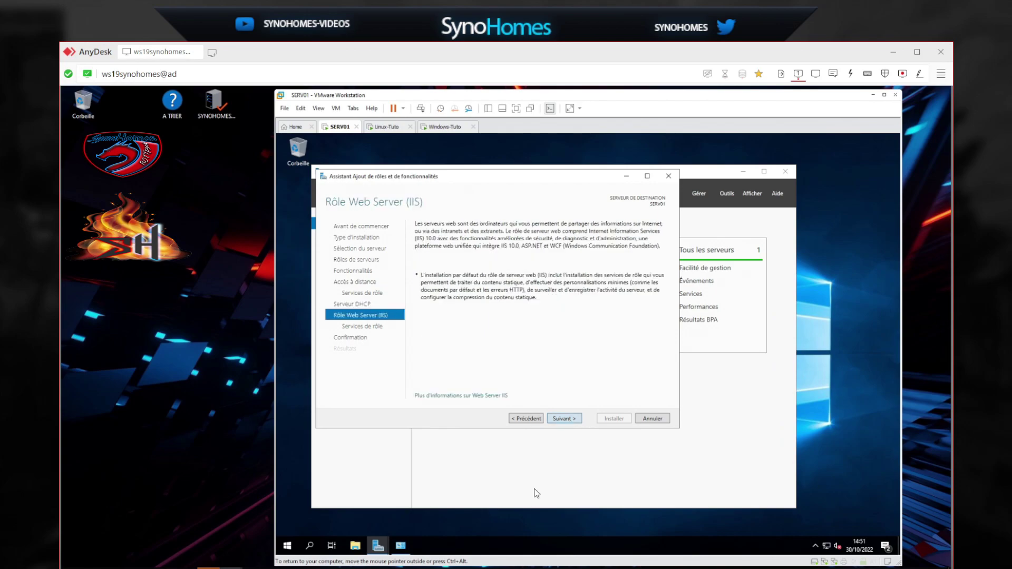
click(568, 416)
click(569, 419)
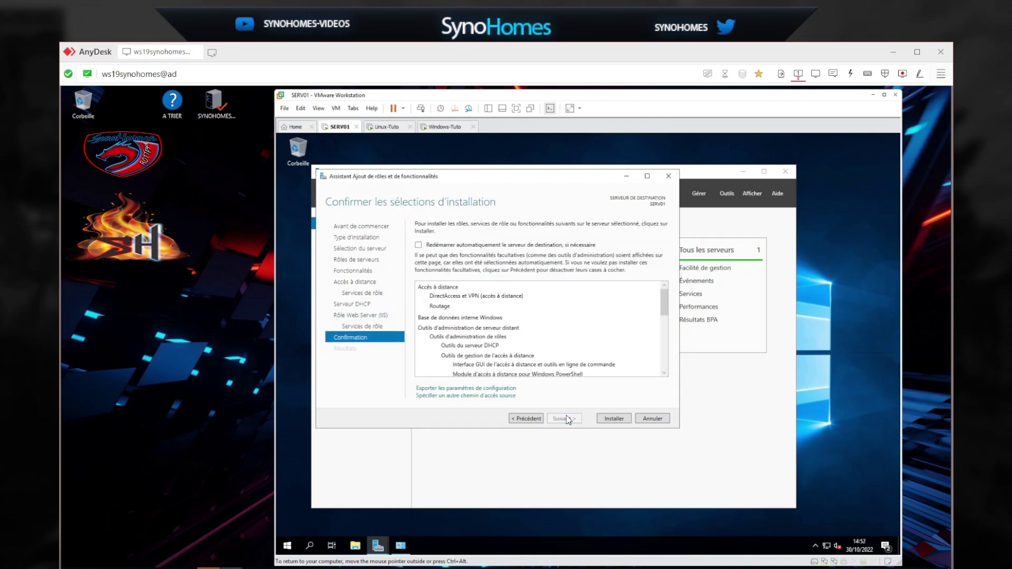
key(Return)
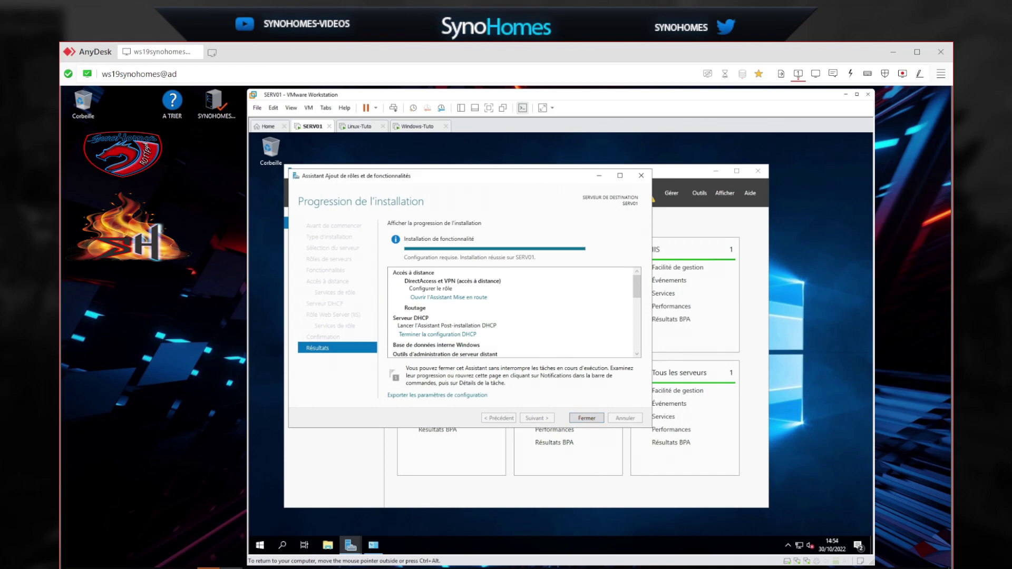
Run the DHCP post-installation configuration to create the Administrateurs DHCP and Utilisateurs DHCP security groups.
click(438, 334)
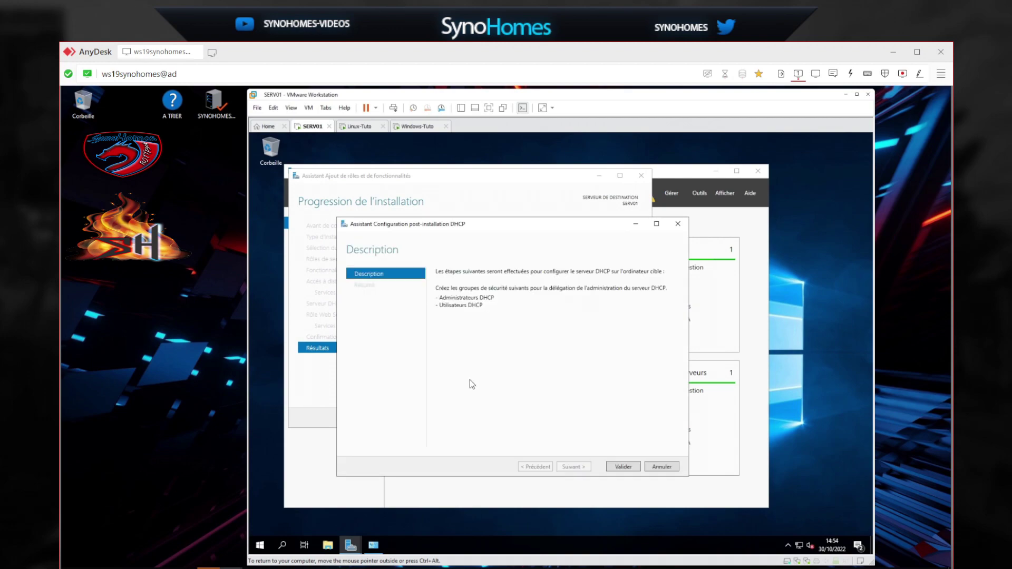
click(625, 466)
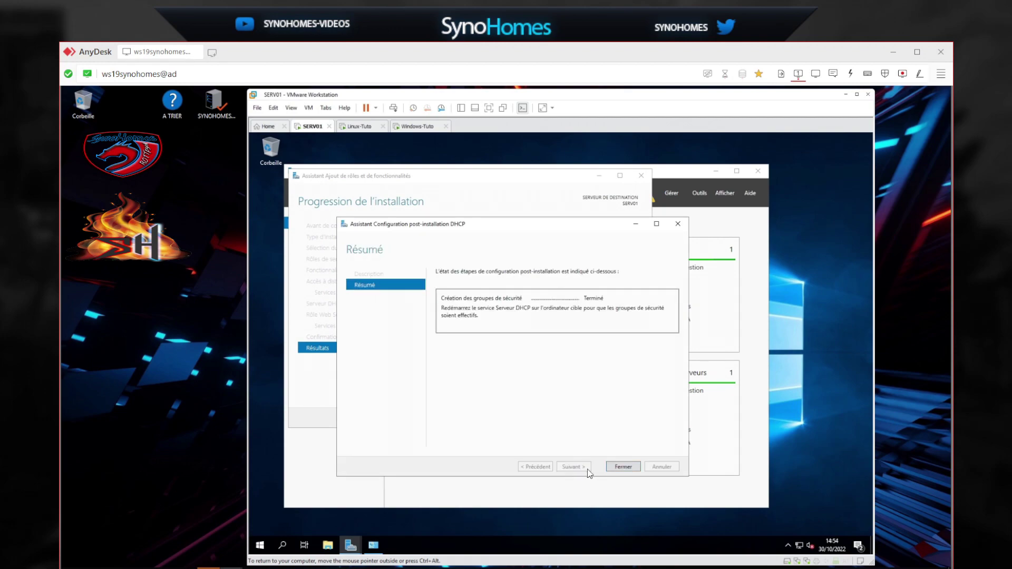
Close the finished setup assistants and the Connexions réseau window, and open the DHCP management console in an enlarged window.
click(622, 467)
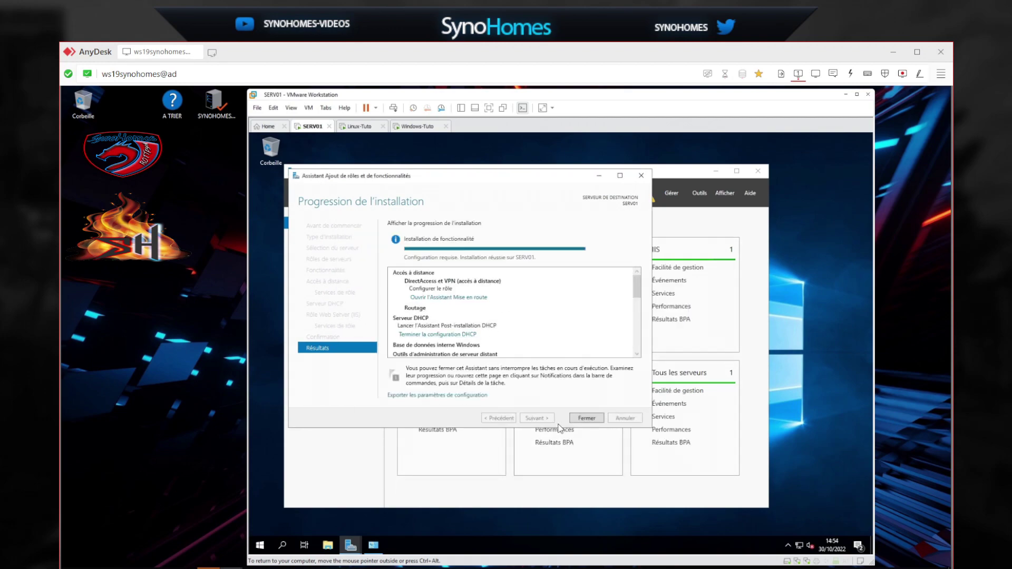
click(585, 418)
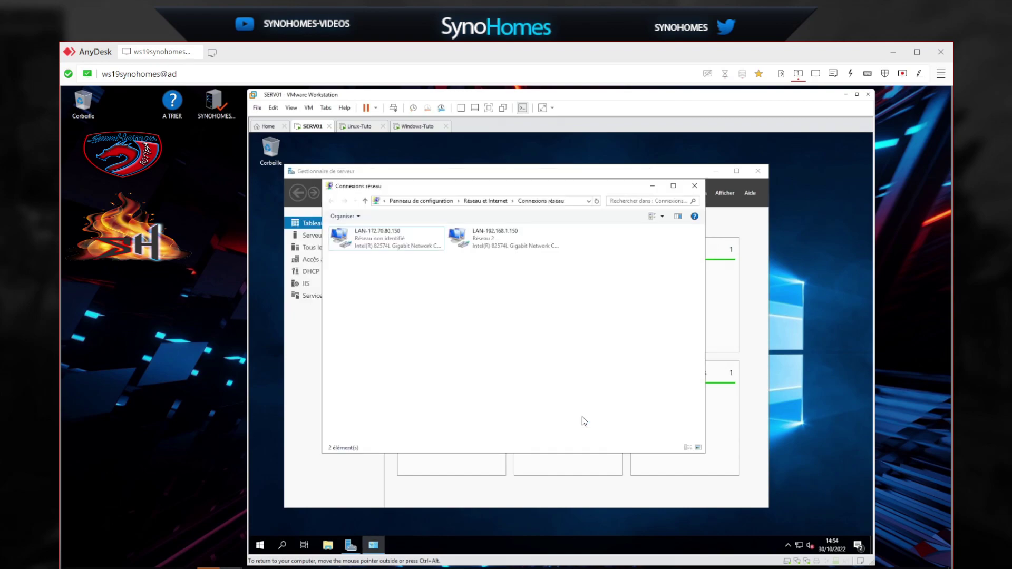
click(699, 189)
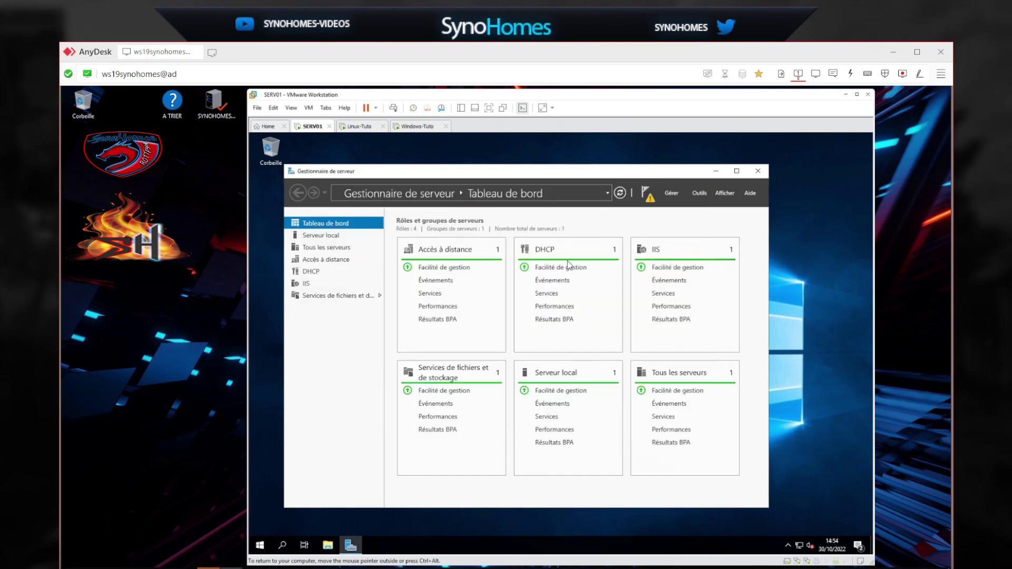
click(668, 192)
click(695, 194)
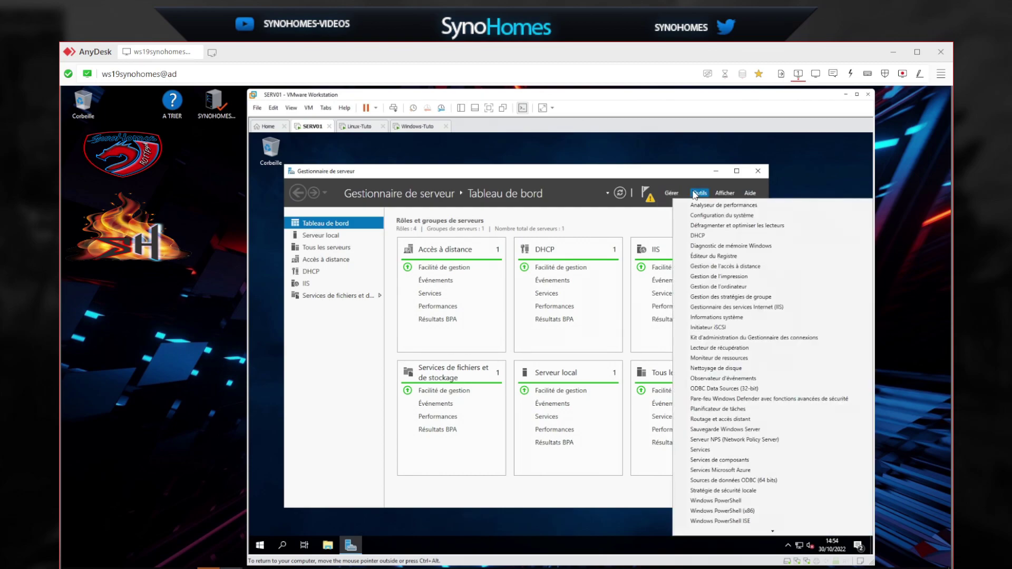
click(710, 237)
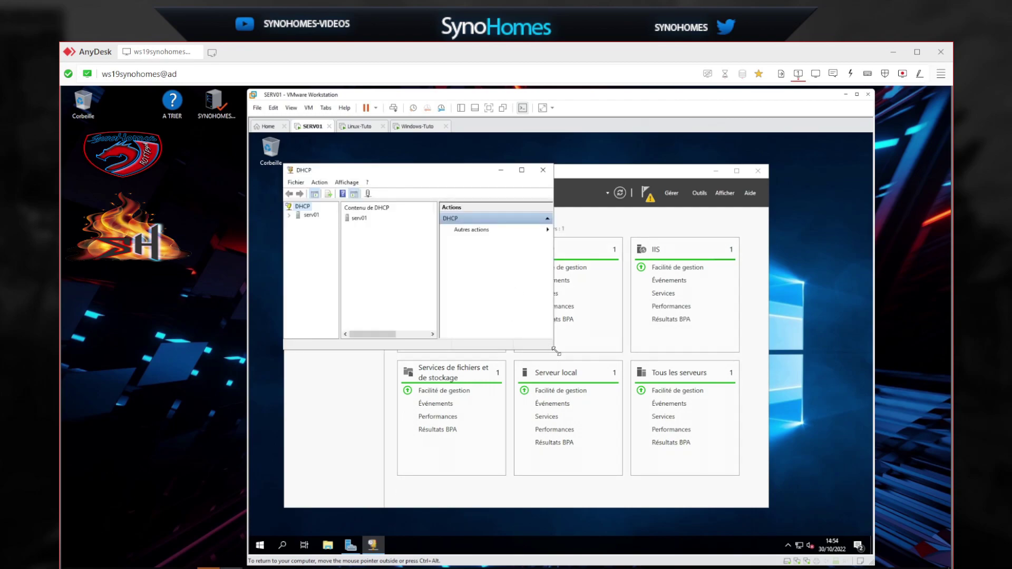
drag(555, 350, 695, 443)
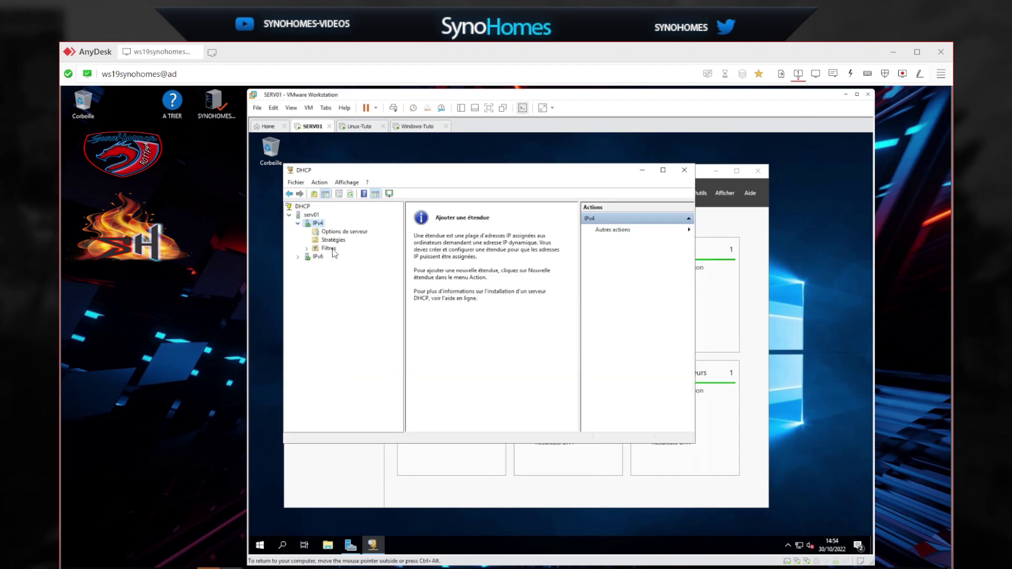
Start a new IPv4 scope on serv01 and name it MODEM.
right_click(315, 224)
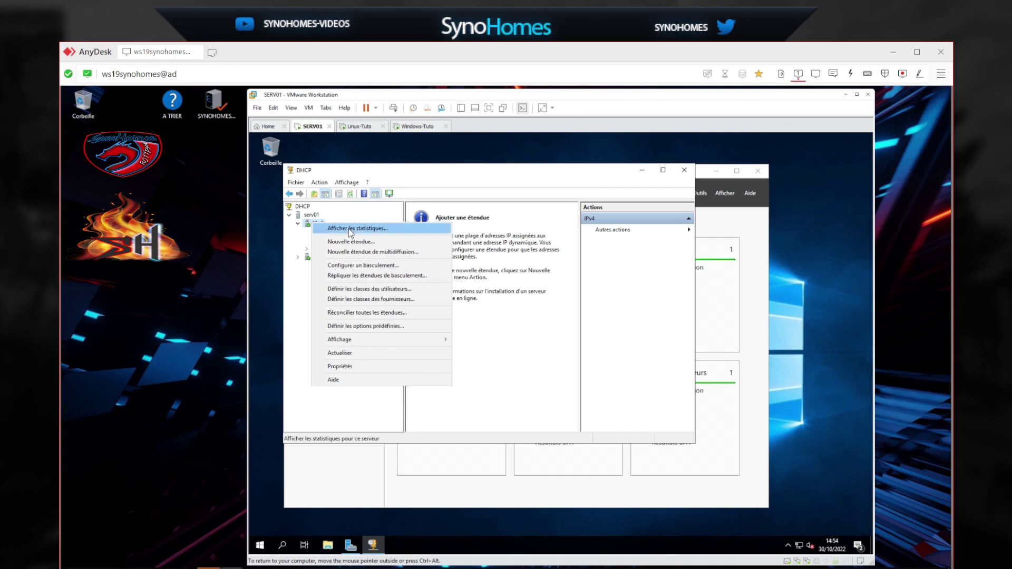
click(346, 242)
click(546, 393)
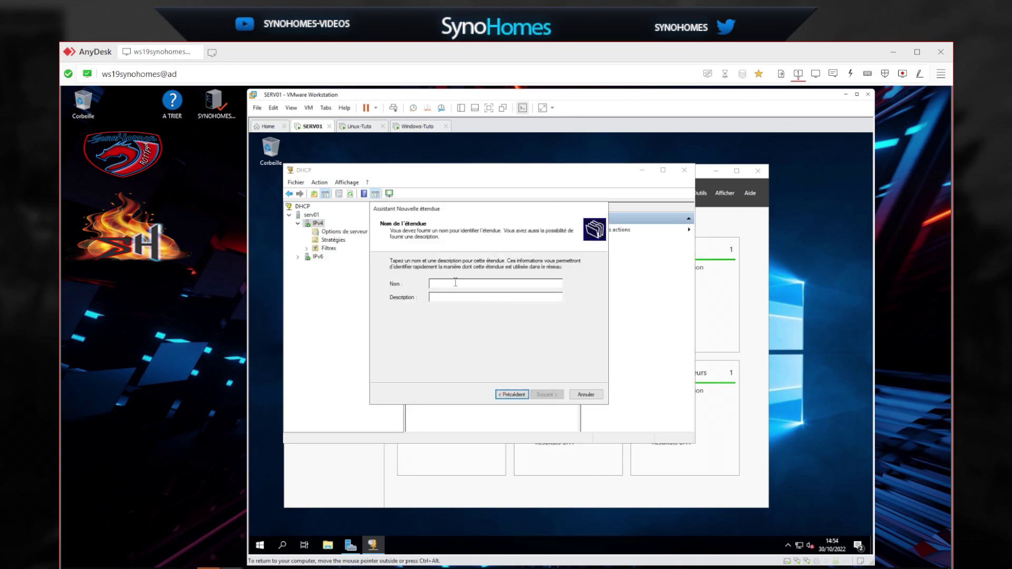
text(MODEM)
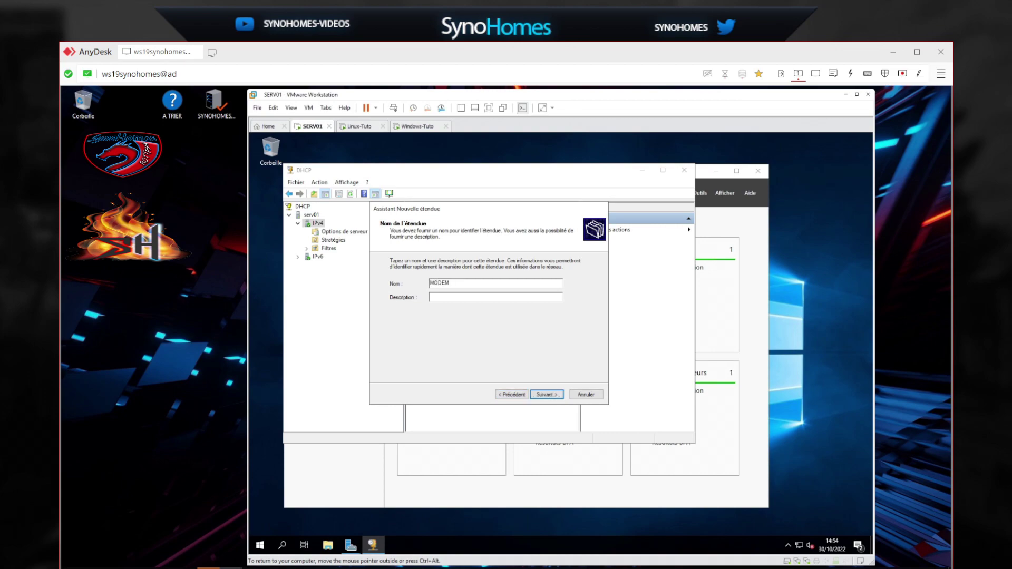
click(546, 394)
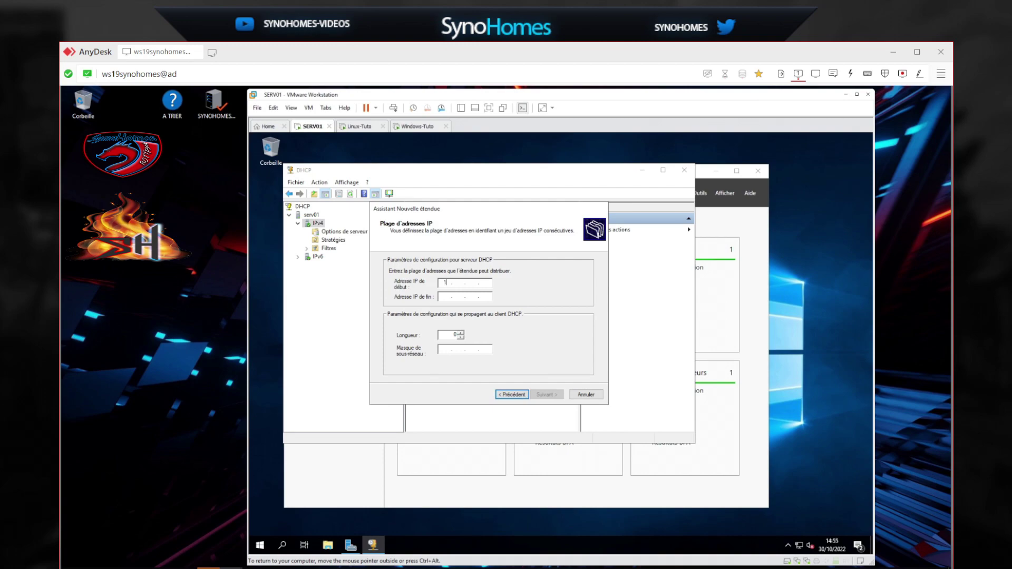
Set the MODEM scope's address range from 192.168.1.200 to 192.168.1.205, keeping the default subnet mask.
text(192.168.)
text(1 . 200)
key(Tab)
text(192 . 168 . )
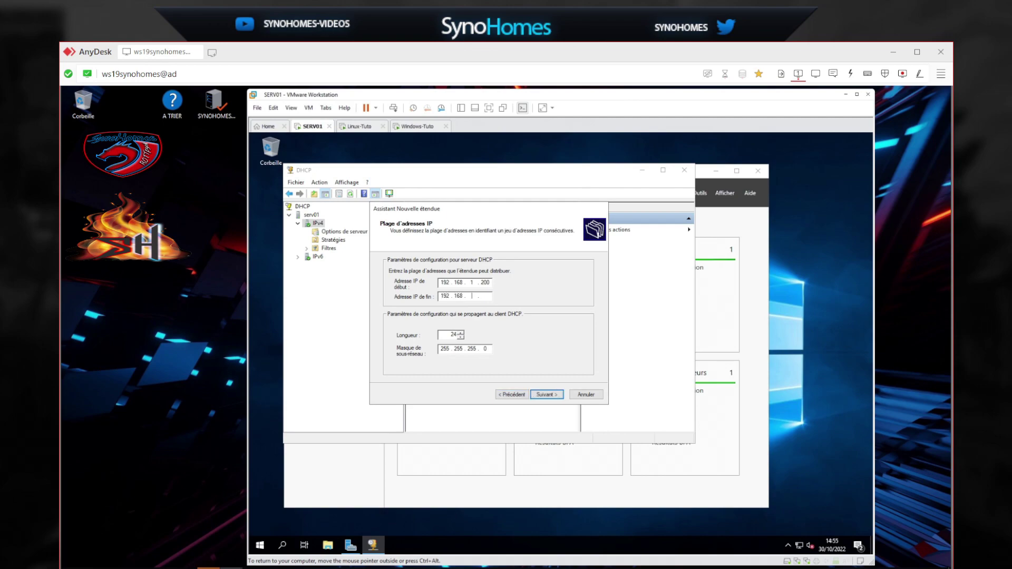
text(1 . 205)
click(547, 395)
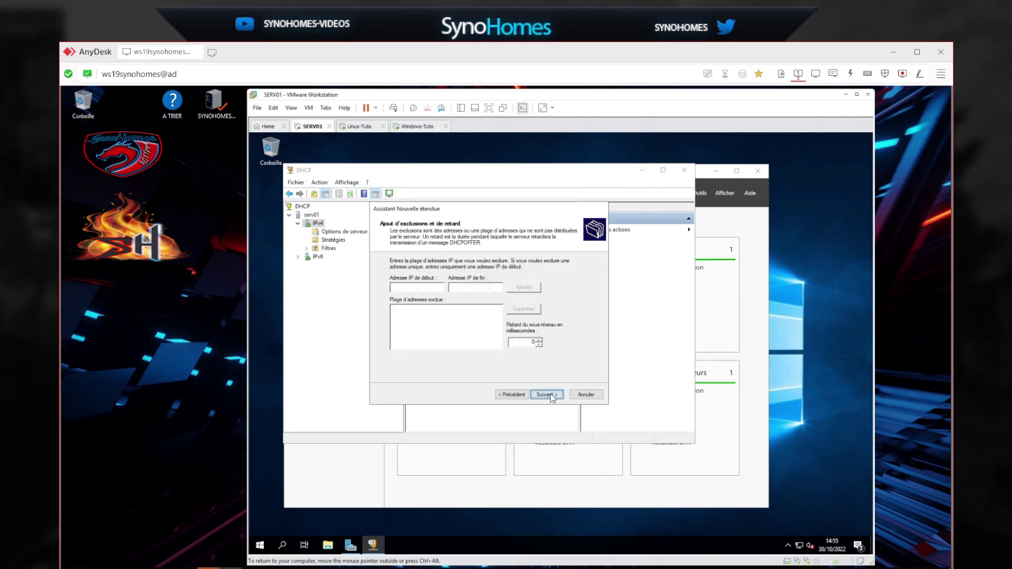
Keep the default exclusion, lease and option settings for the MODEM scope and add 192.168.1.254 as its default gateway.
click(547, 395)
click(547, 395)
click(546, 395)
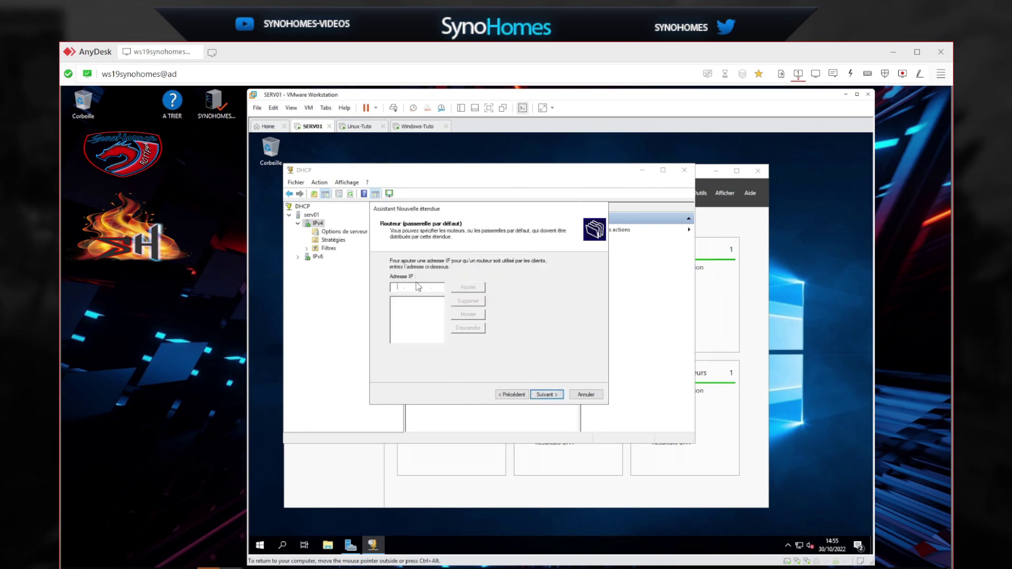
text(192.168.1.254)
click(478, 288)
click(546, 395)
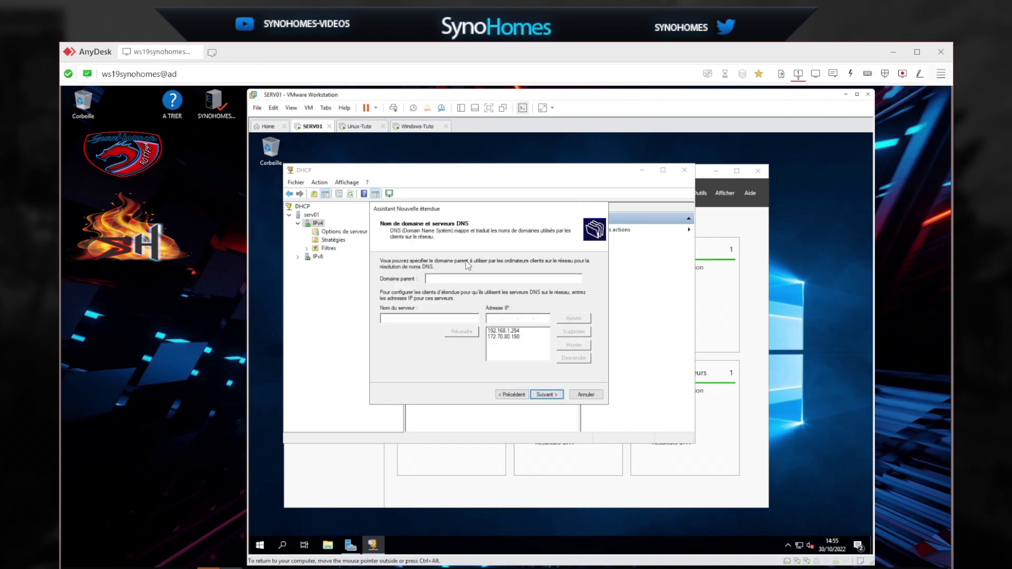
Accept the listed DNS servers without any WINS server and finish creating the MODEM scope as active.
click(551, 397)
click(549, 395)
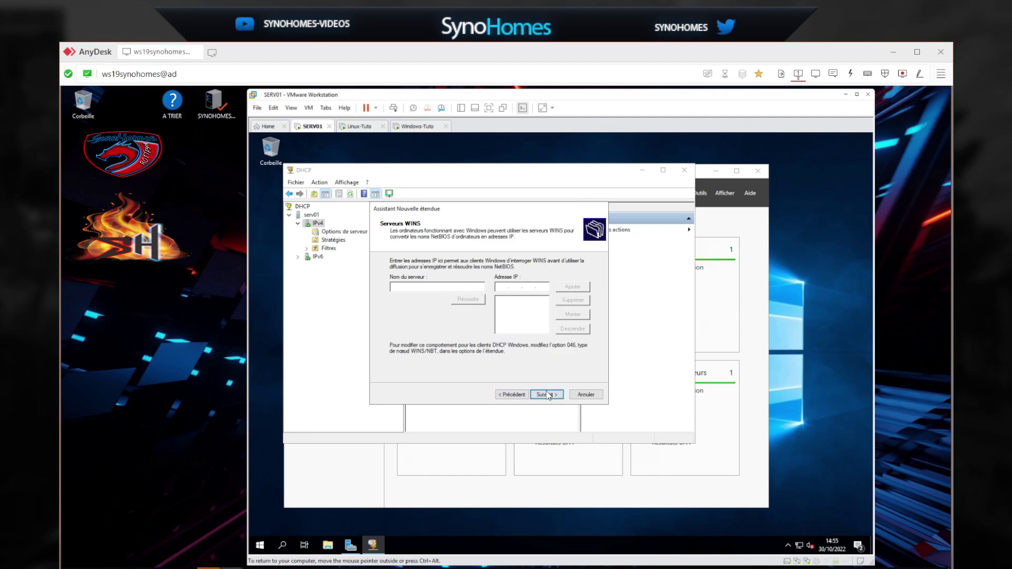
click(548, 394)
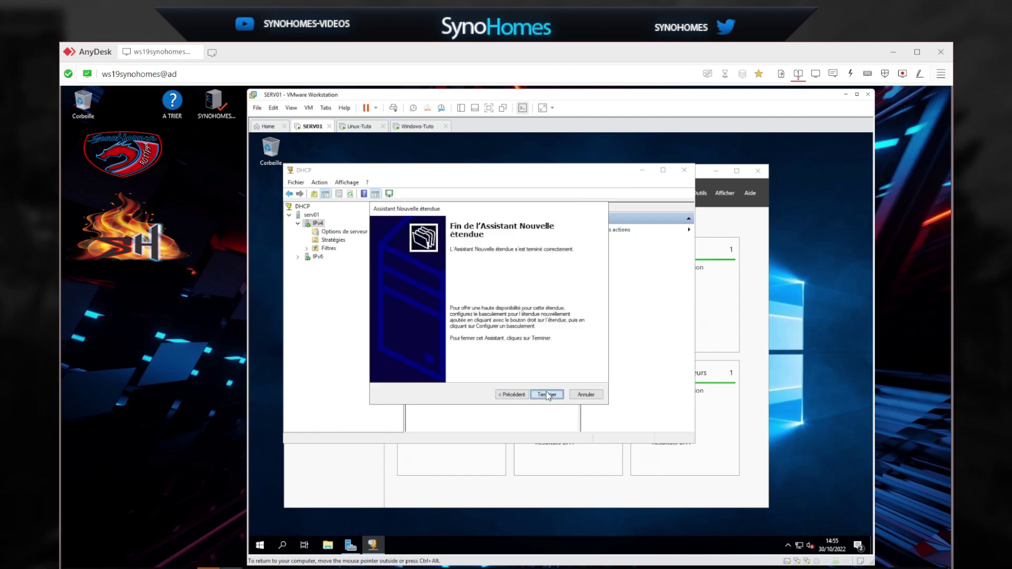
click(547, 395)
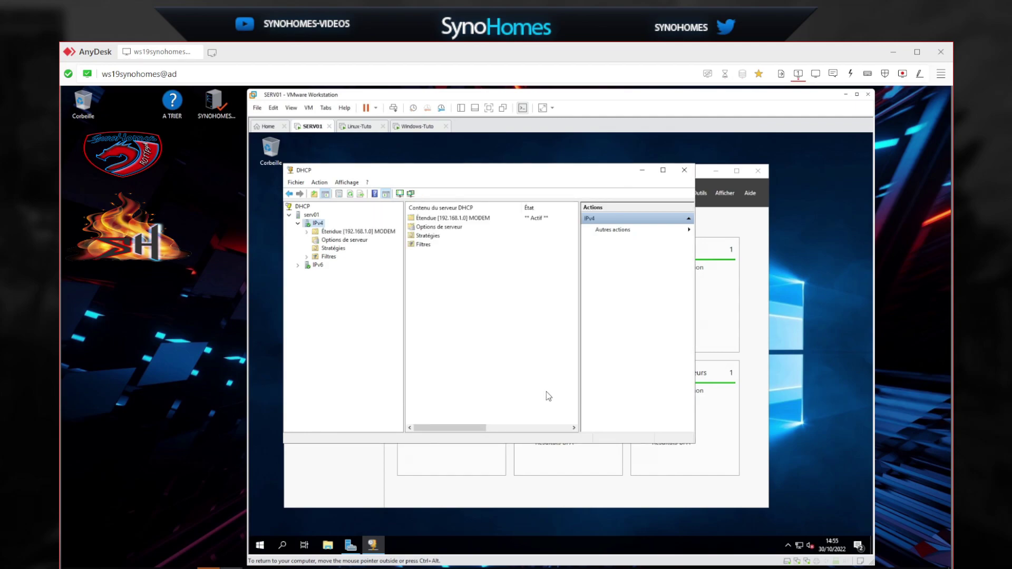
Start a second new IPv4 scope and name it CACHECACHE.
right_click(321, 224)
click(360, 242)
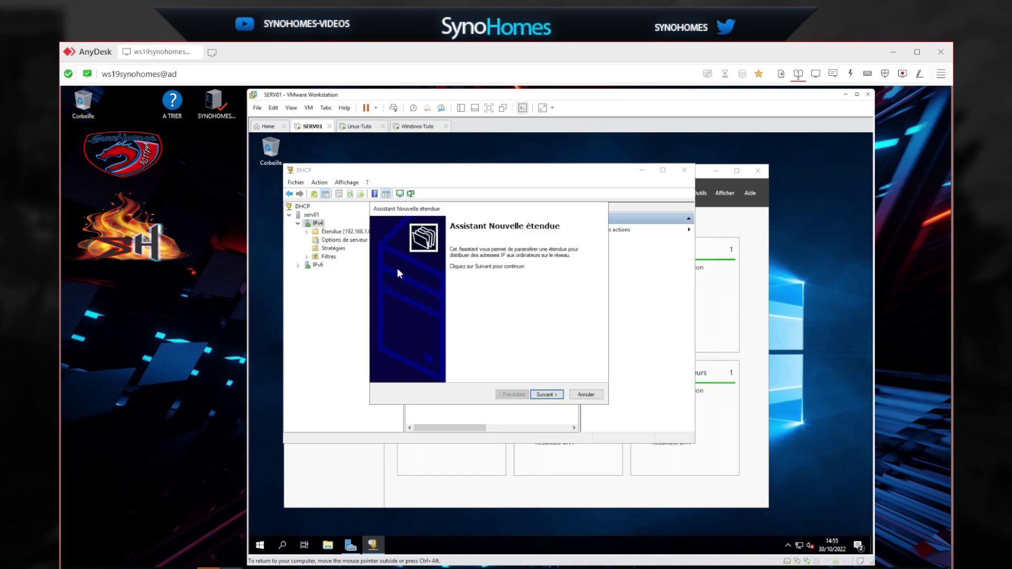
click(549, 395)
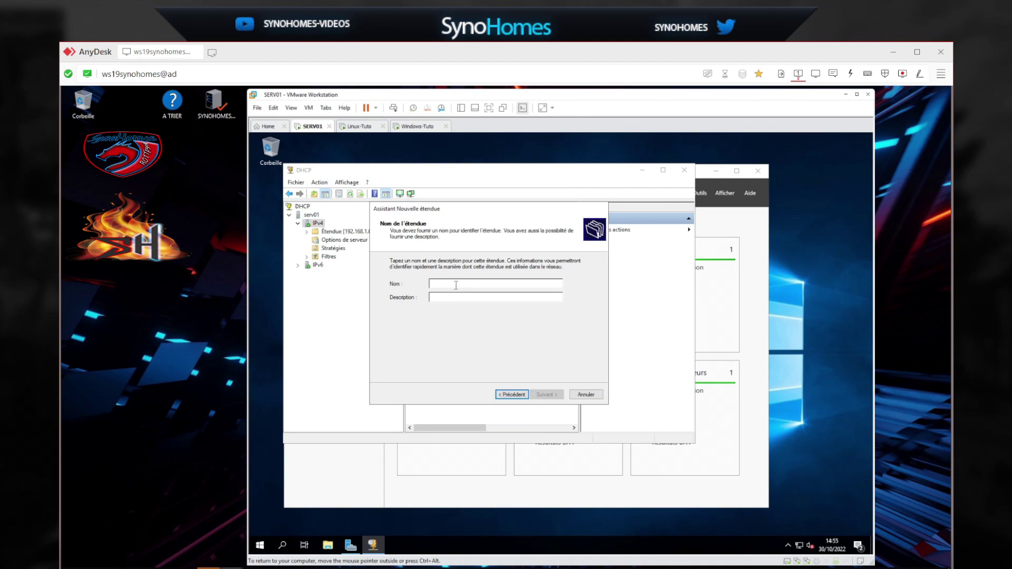
text(CACHE)
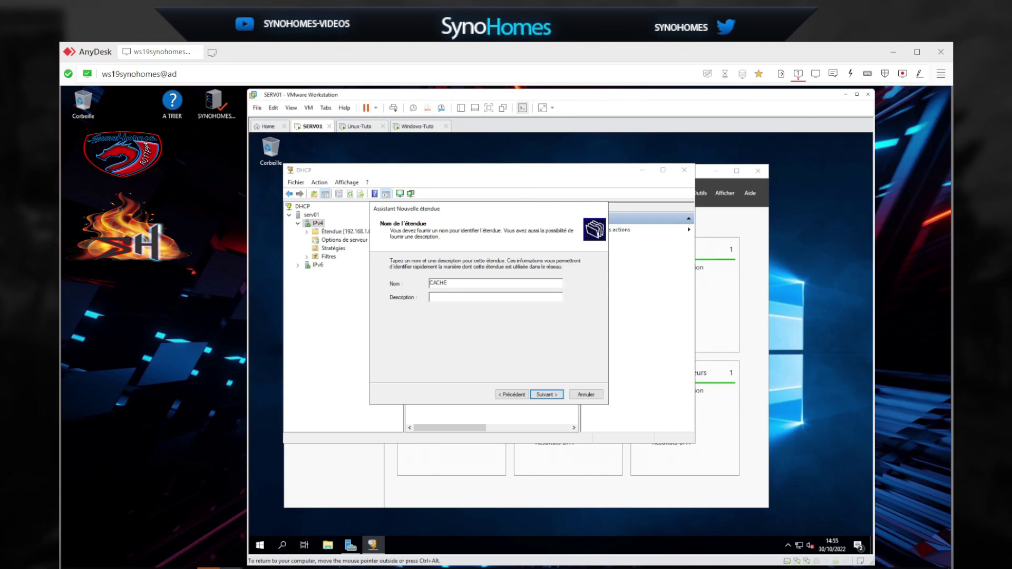
text(CLAN)
click(547, 395)
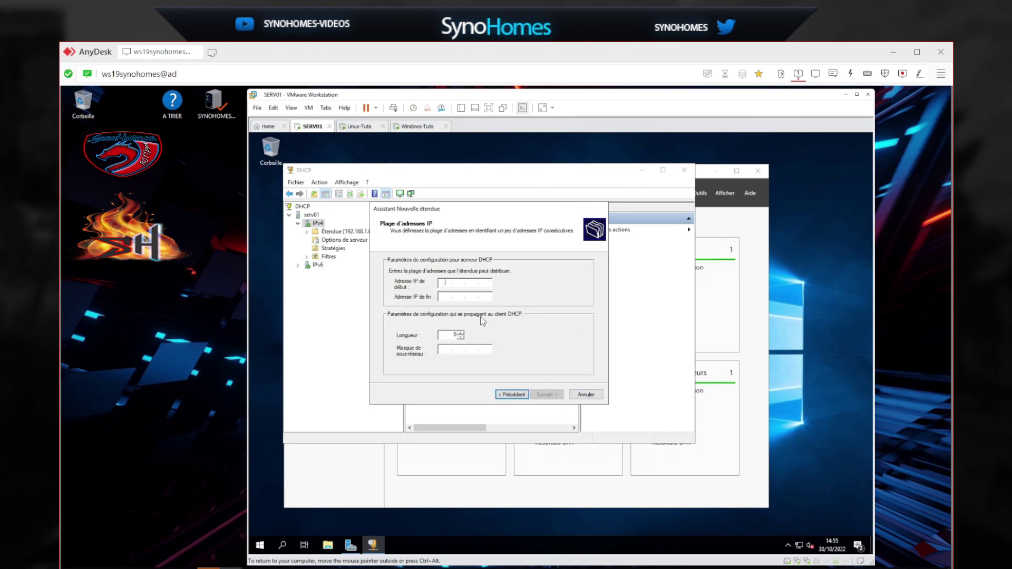
Set the CACHECACHE scope's address range from 172.70.80.166 to 172.70.80.170.
text(172 . )
text(70 . )
text(80 . )
text(200)
key(BackSpace)
key(BackSpace)
key(BackSpace)
text(166)
click(445, 297)
text(172 . )
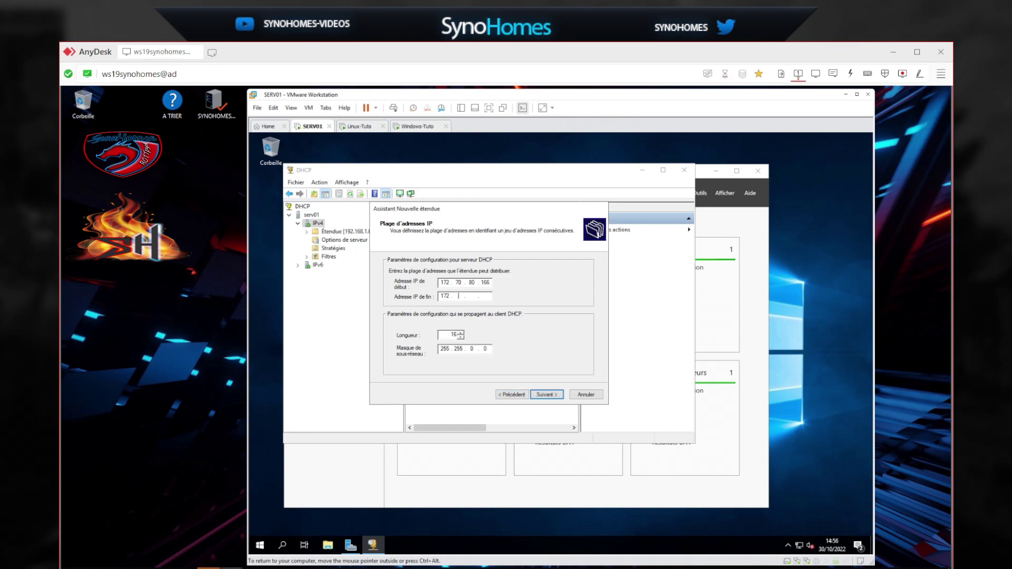
text(70 . 80 . 170)
Set the CACHECACHE scope's subnet mask to 255.255.255.0 and continue to the exclusions page.
double_click(471, 350)
text(255 . 0)
click(553, 396)
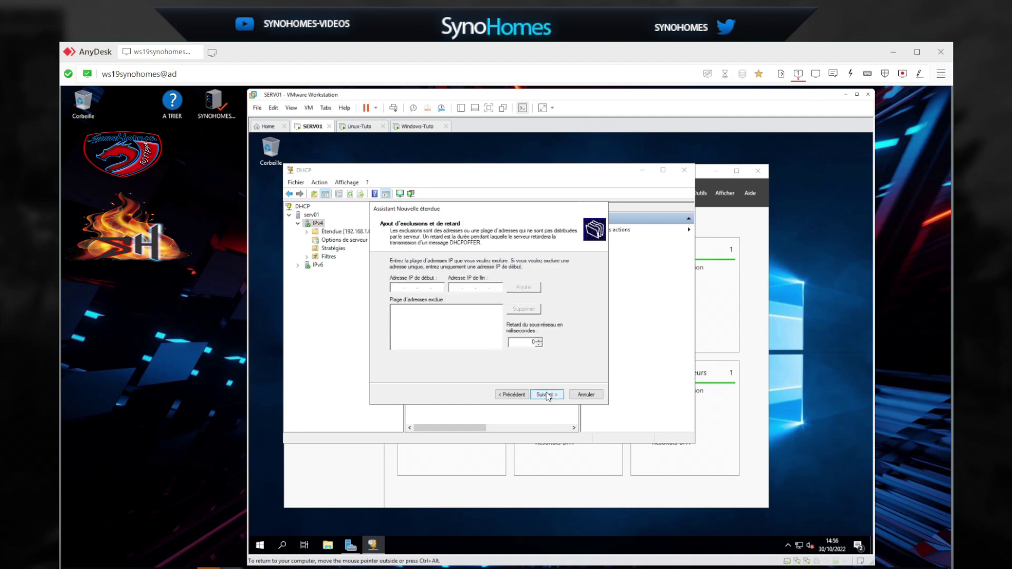
Keep the default exclusion, lease and option settings for the CACHECACHE scope and add 172.70.80.150 as its default gateway.
click(549, 395)
click(549, 396)
click(547, 395)
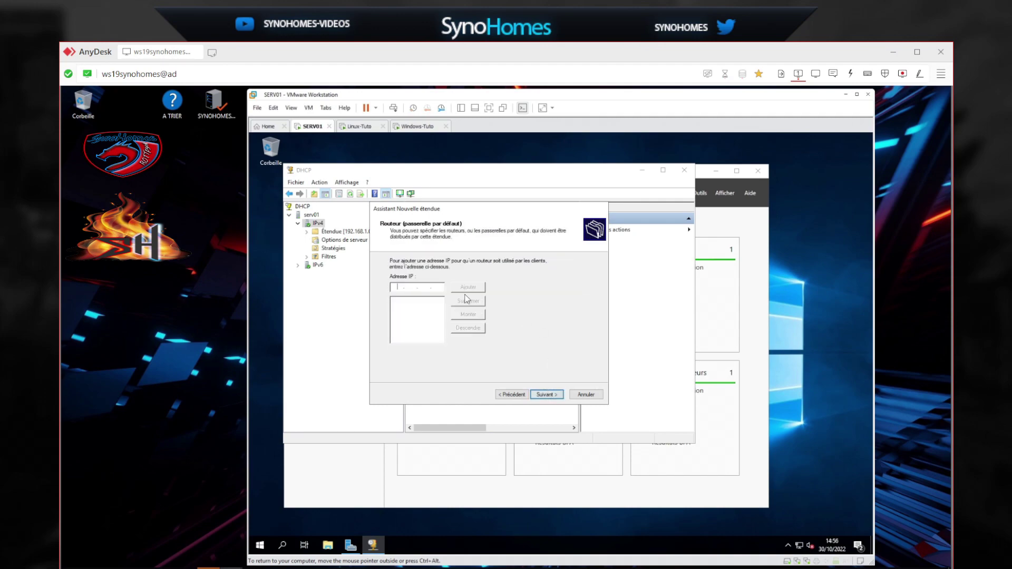
text(172.70.80.150)
click(477, 288)
click(546, 395)
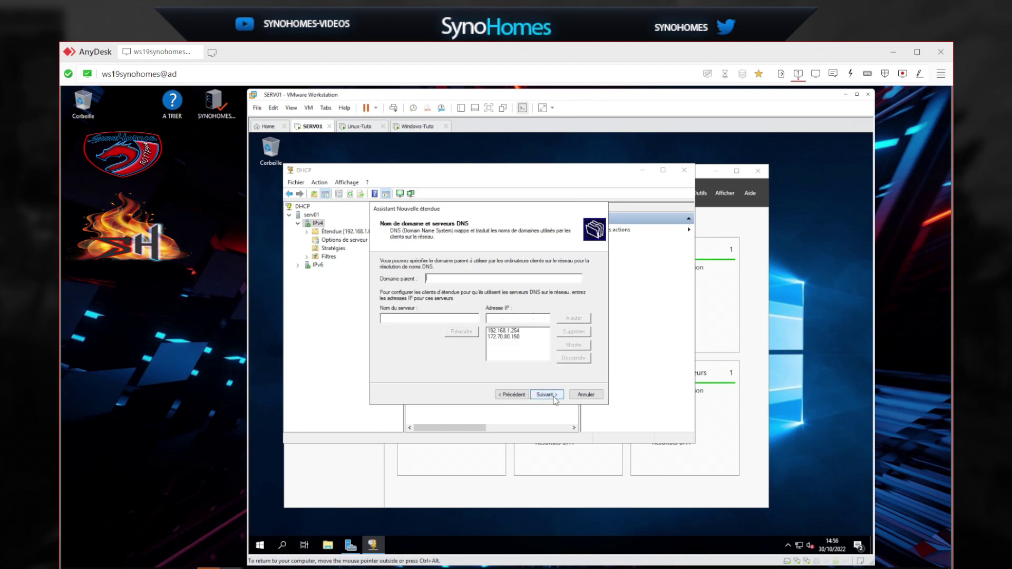
Accept the listed DNS servers without any WINS server and finish creating the CACHECACHE scope as active.
click(554, 399)
click(553, 399)
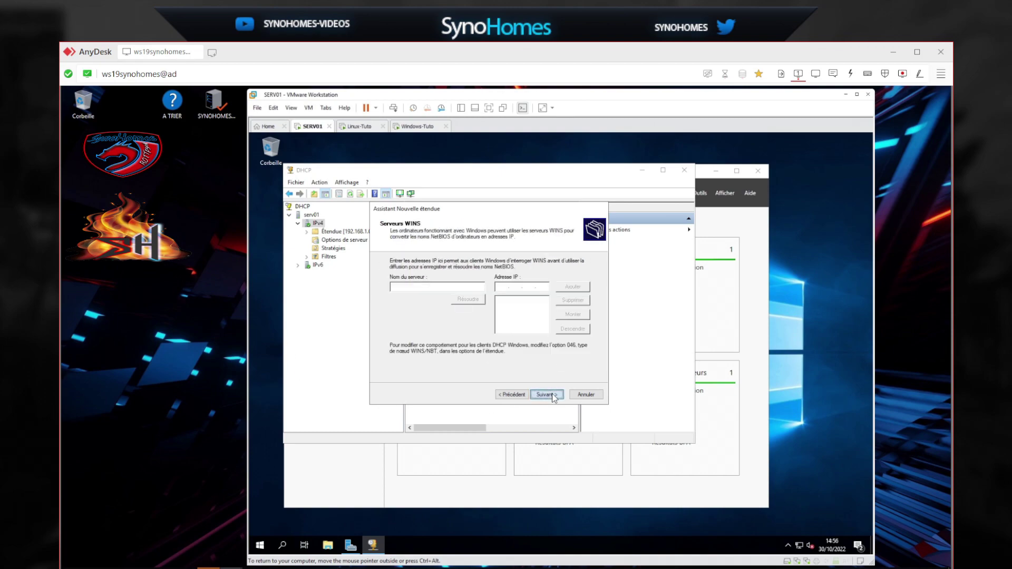
click(553, 399)
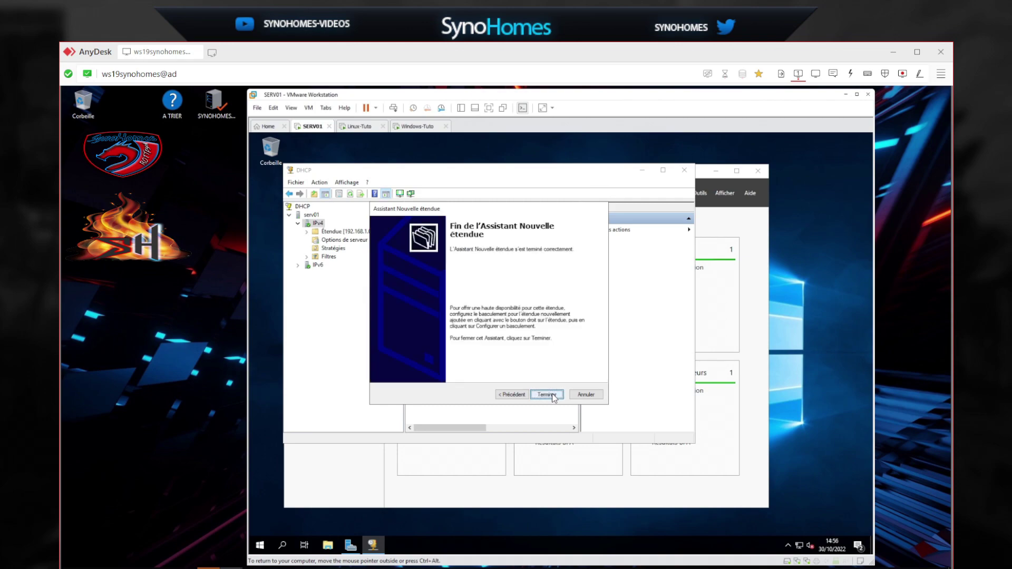
click(547, 395)
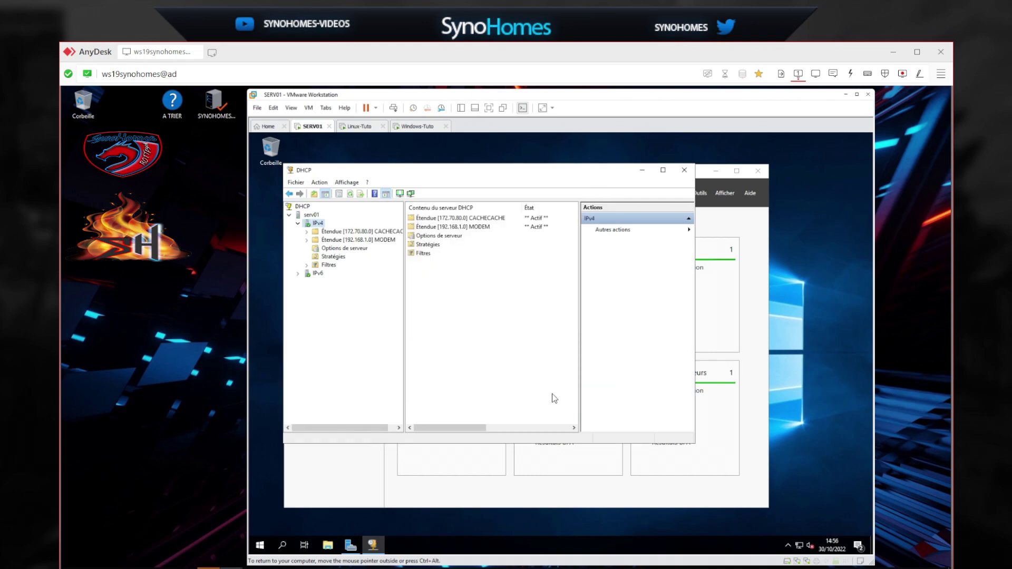
Examine the contents of the CACHECACHE and MODEM scopes in the IPv4 tree, and collapse both again.
double_click(365, 233)
double_click(356, 283)
right_click(356, 285)
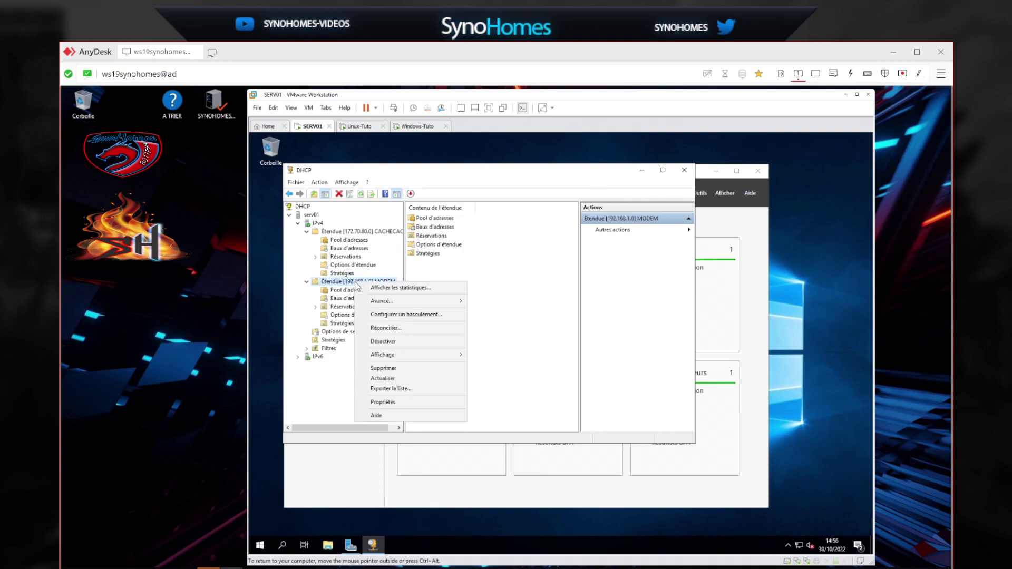
click(308, 232)
click(308, 232)
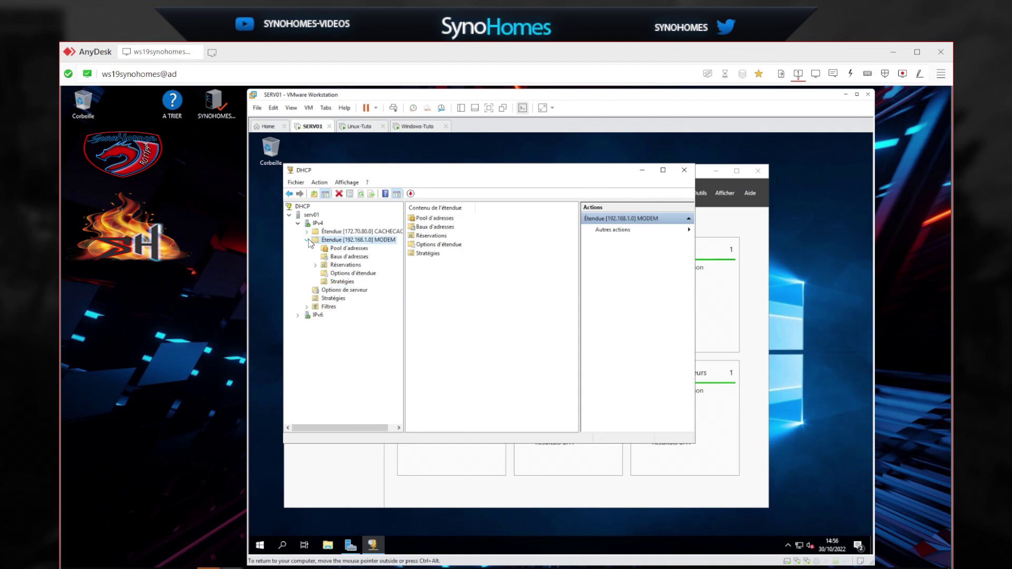
click(308, 240)
Create an IPv4 superscope named MAISON containing the CACHECACHE and MODEM scopes, and expand it in the tree.
click(317, 223)
right_click(316, 223)
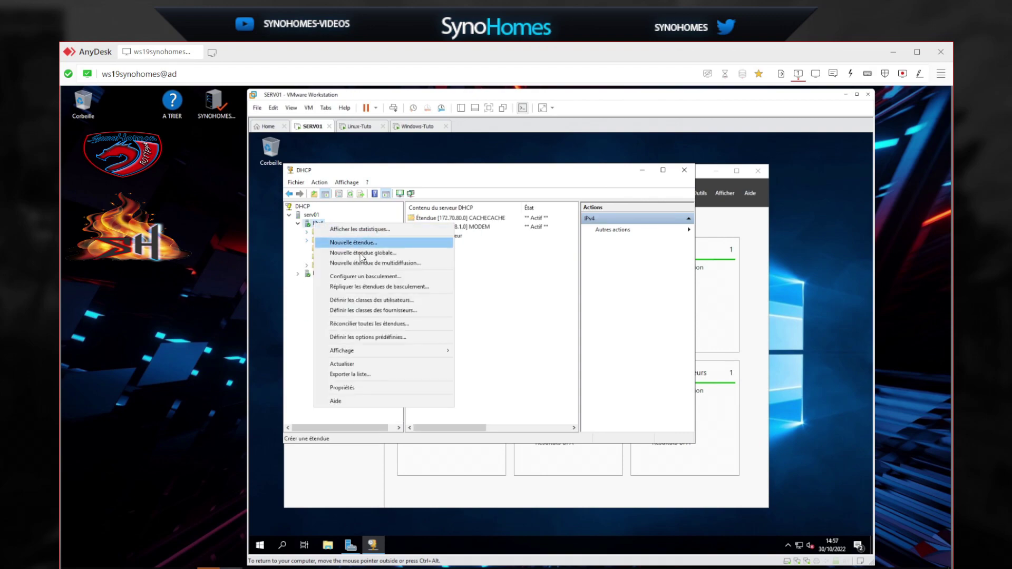
click(361, 255)
click(542, 384)
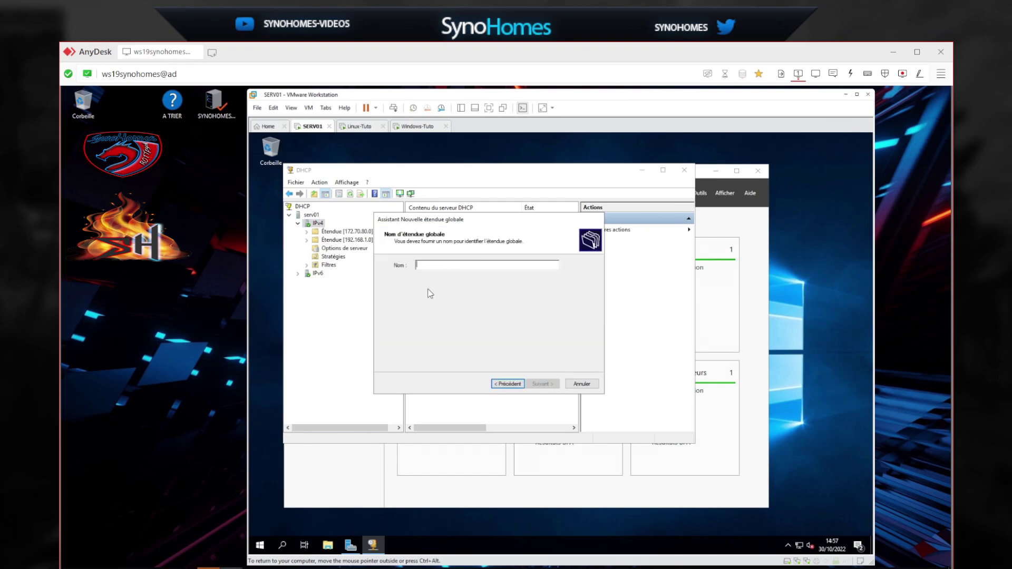
text(MAISON)
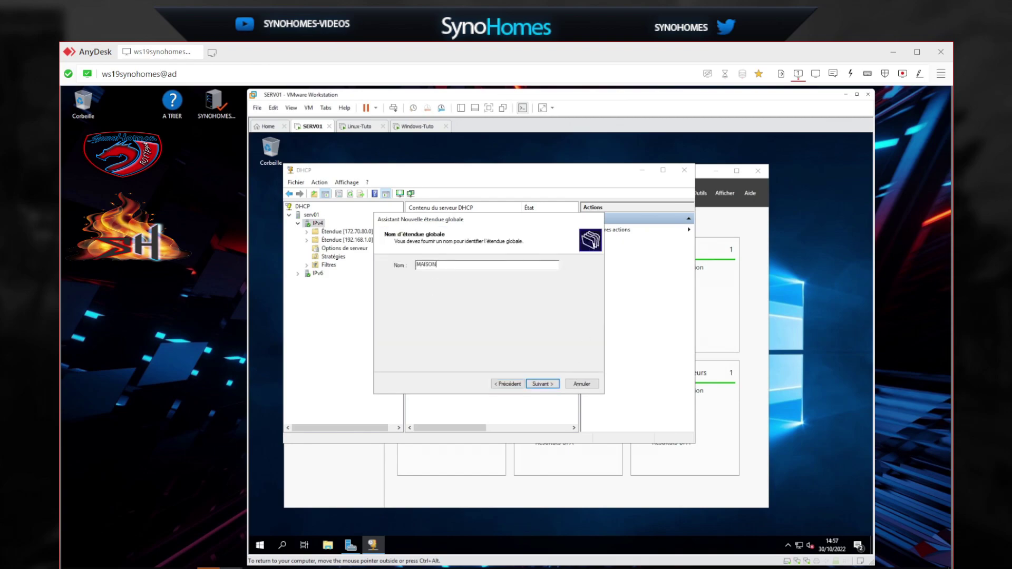
click(542, 383)
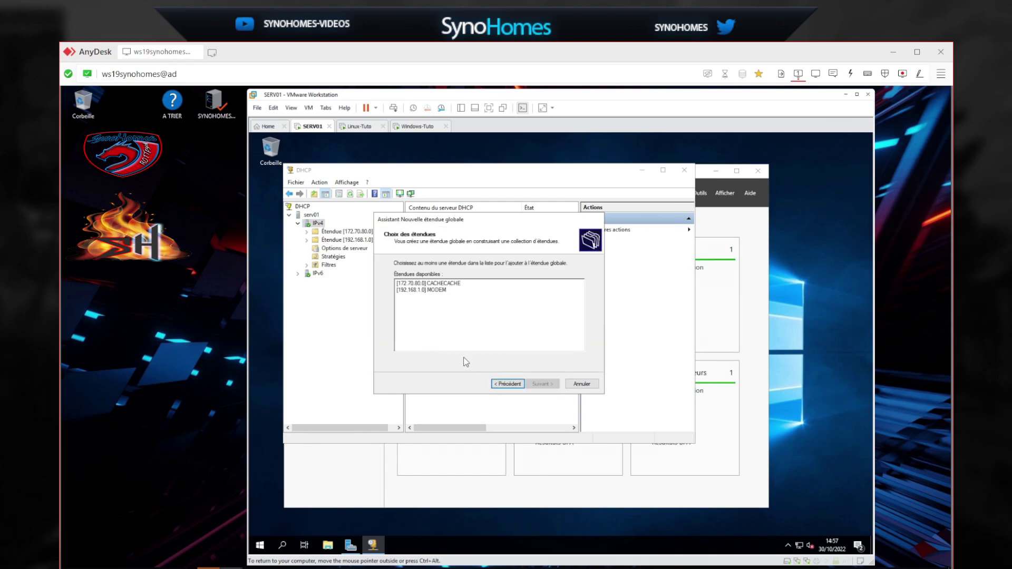
click(433, 283)
shift+click(435, 290)
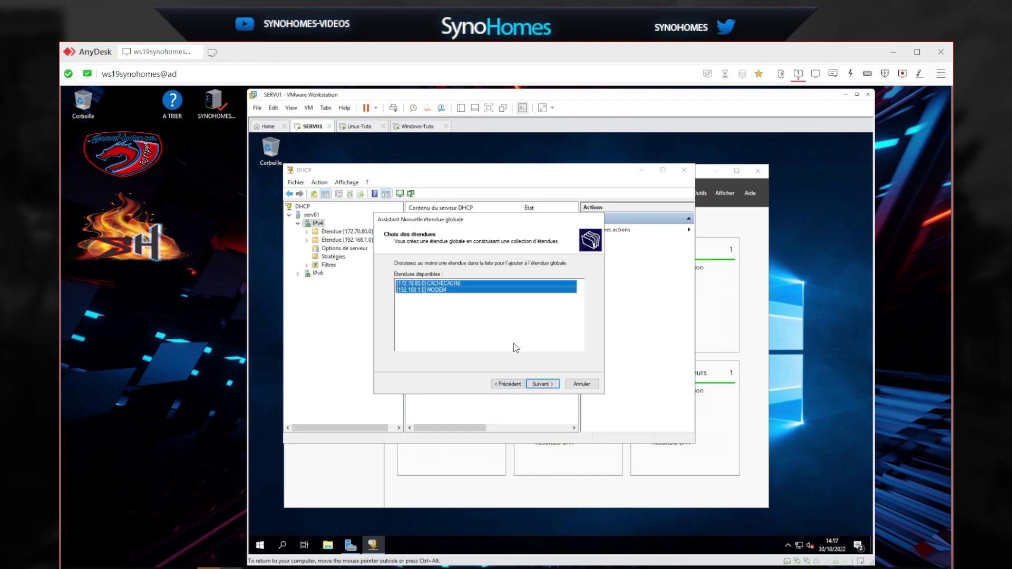
click(535, 385)
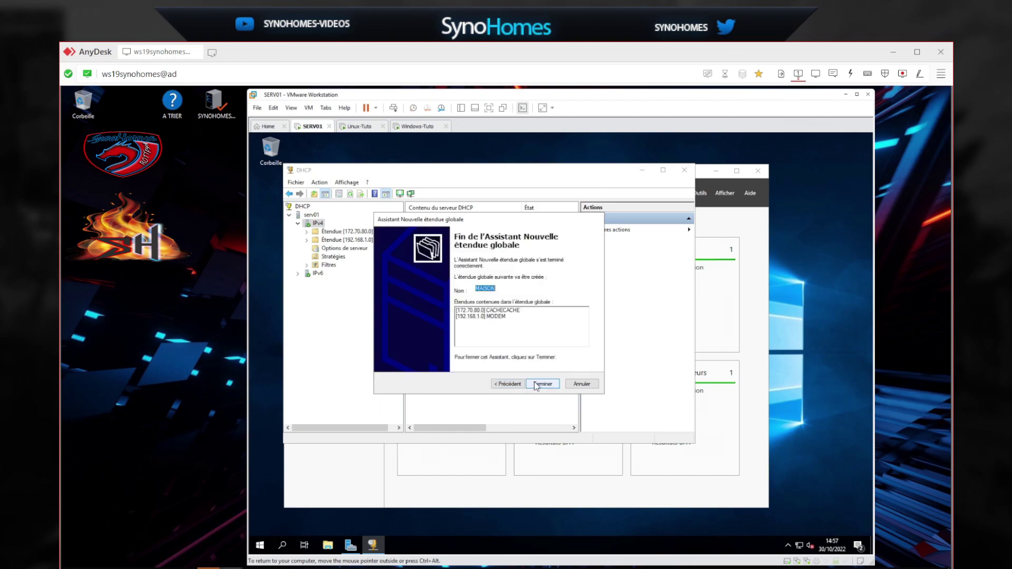
click(542, 384)
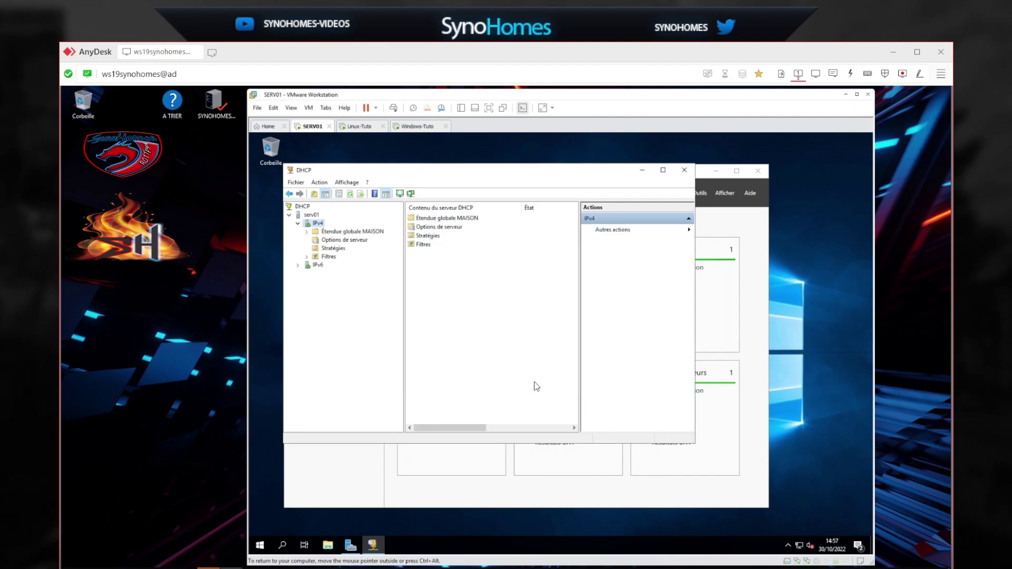
click(307, 231)
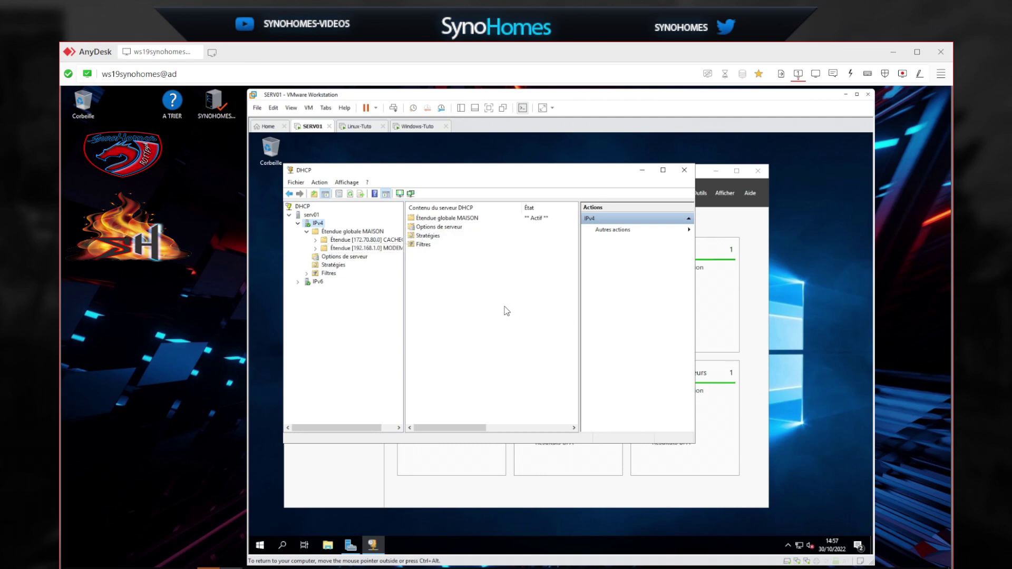
Minimize the DHCP console and open the Routing and Remote Access console from Server Manager.
click(643, 170)
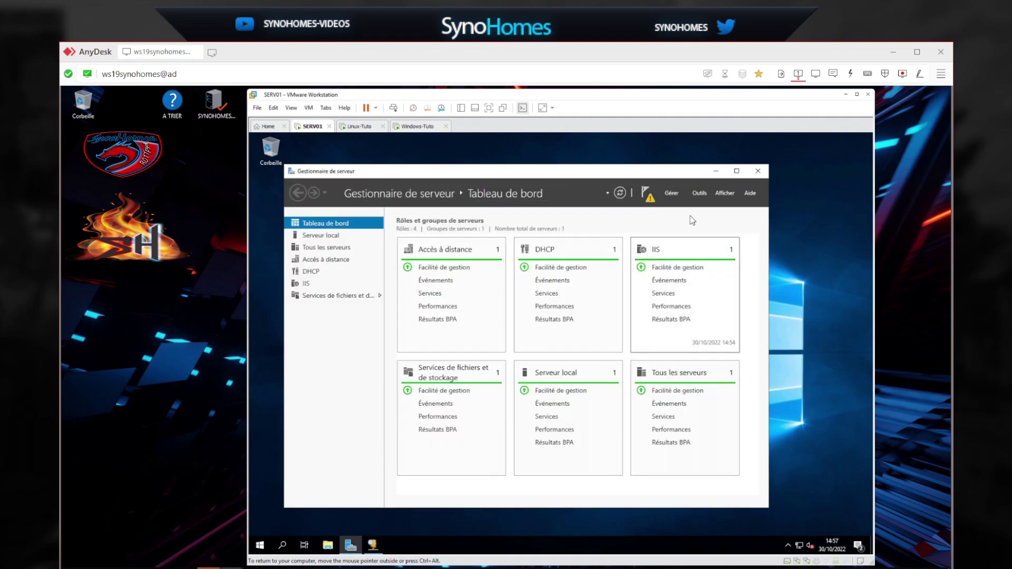
click(700, 193)
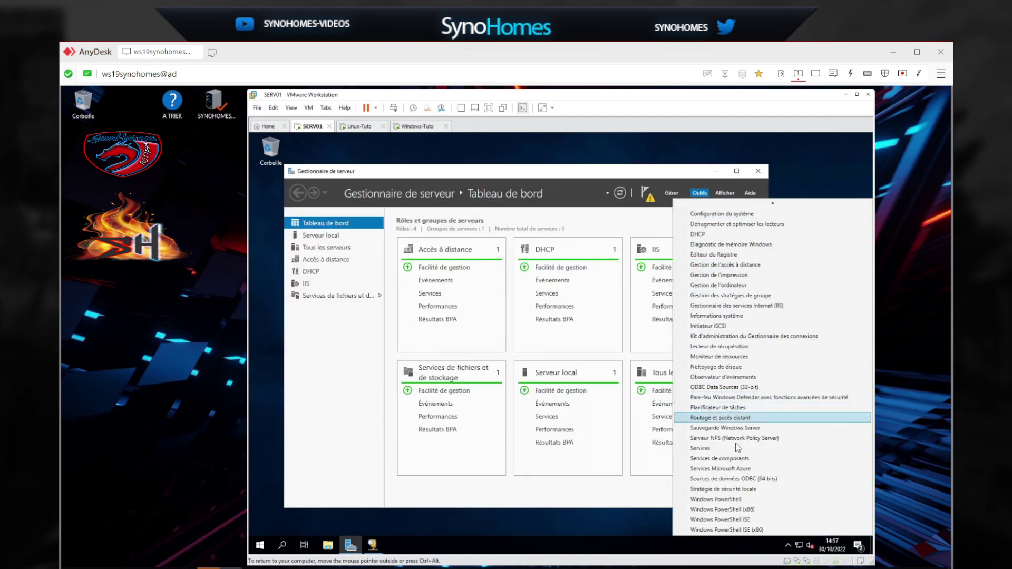
click(693, 418)
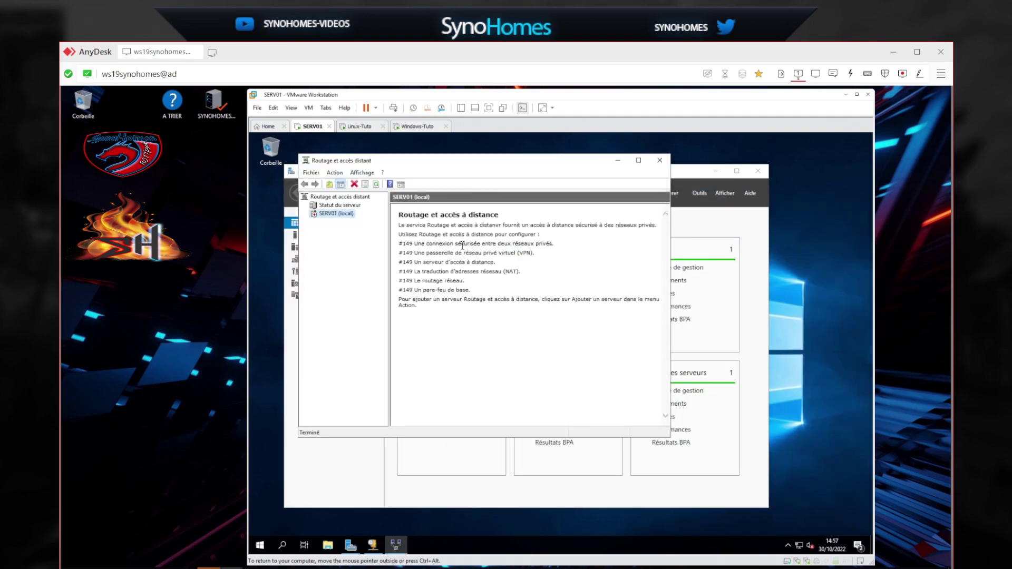
Configure and enable routing and remote access on SERV01 using a custom configuration with NAT and network routing.
right_click(322, 215)
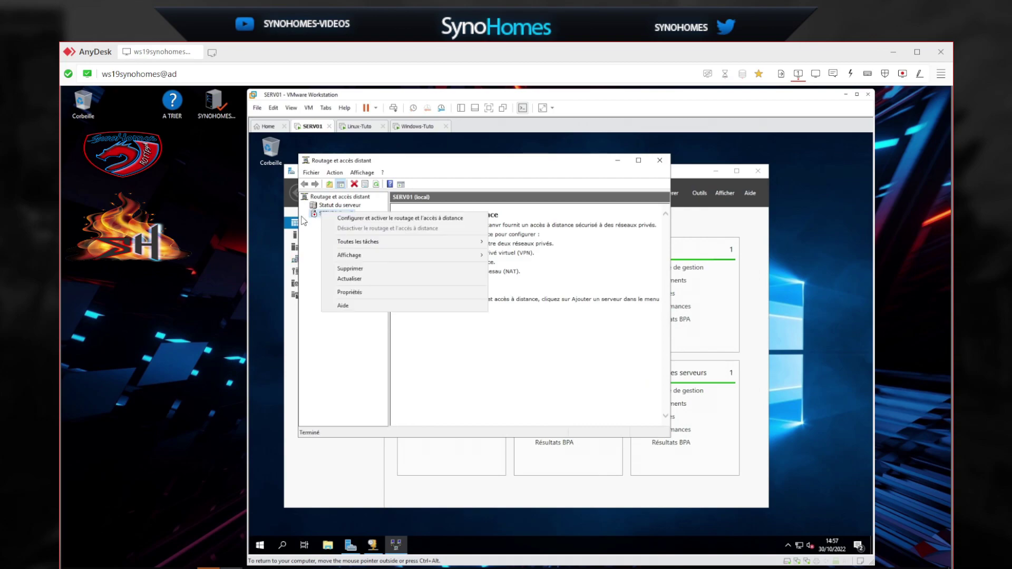
click(338, 219)
click(538, 383)
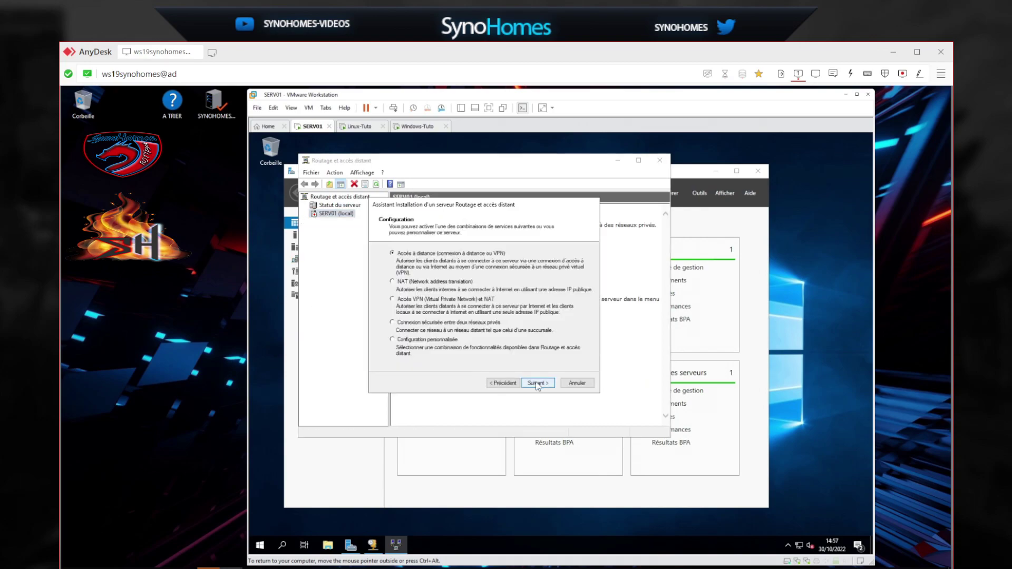
click(402, 340)
click(538, 384)
click(395, 295)
click(395, 310)
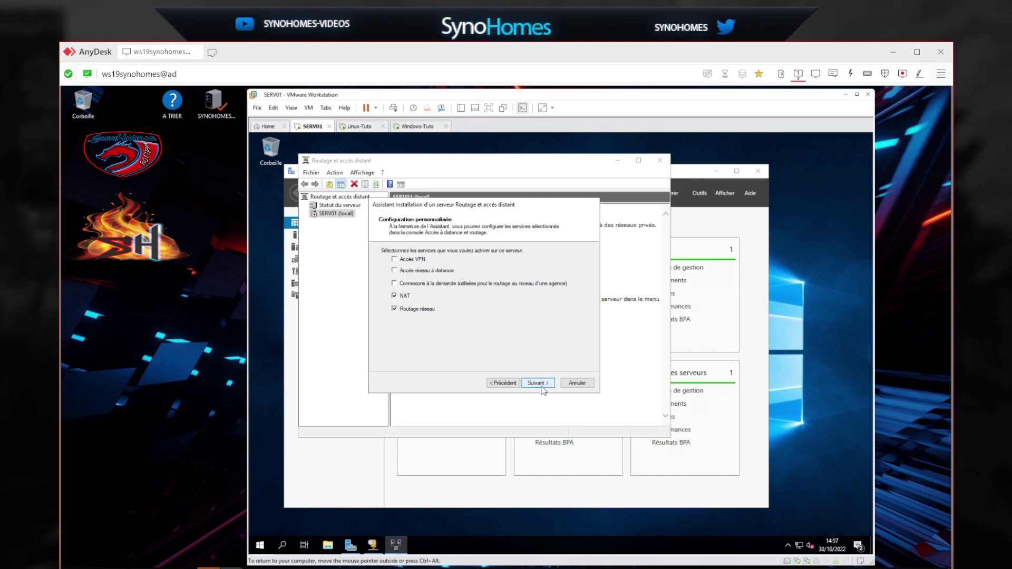
click(538, 384)
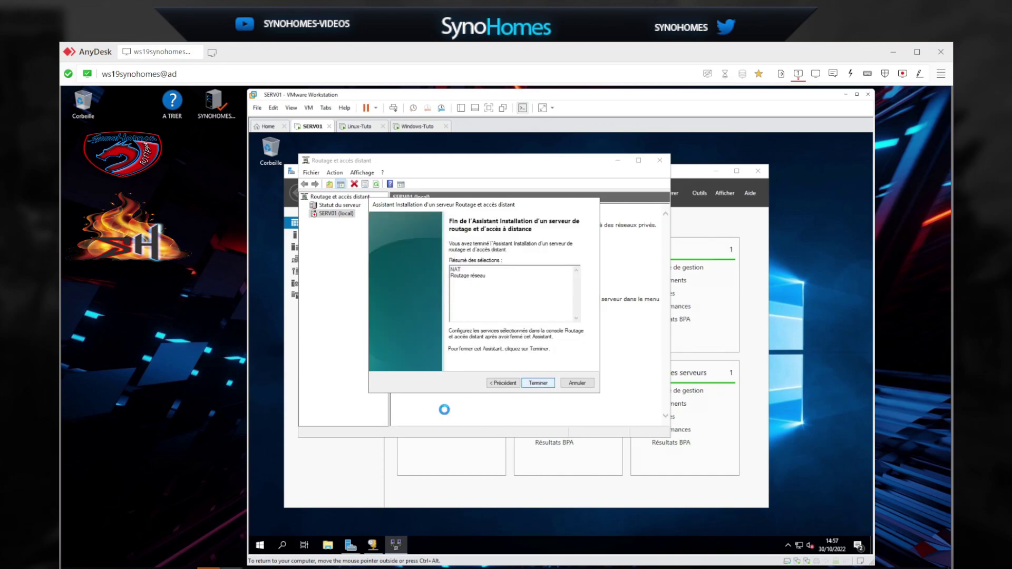
click(514, 328)
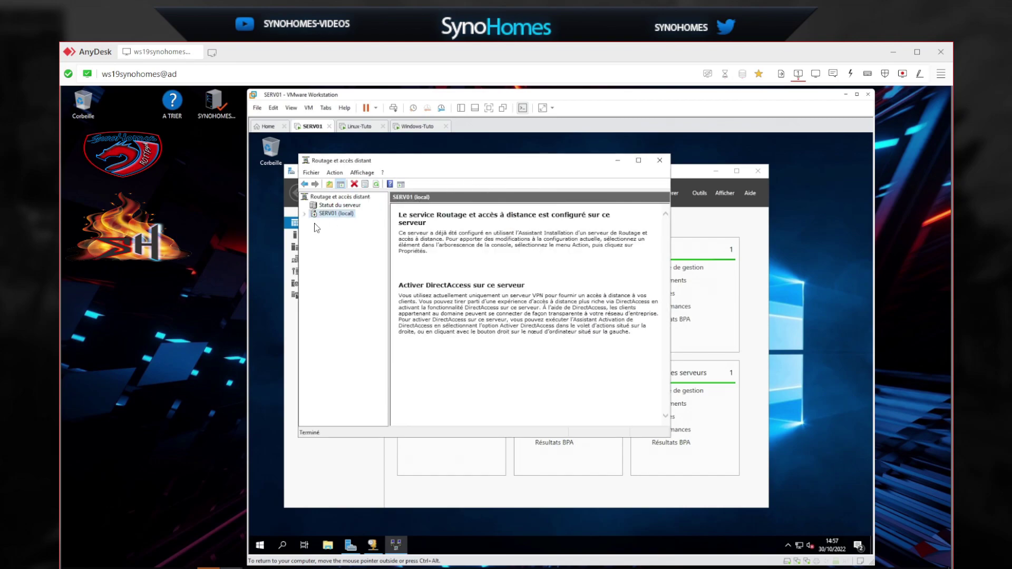
Add LAN-192.168.1.150 to the IPv4 NAT interfaces as a public Internet-connected interface with NAT enabled.
click(305, 213)
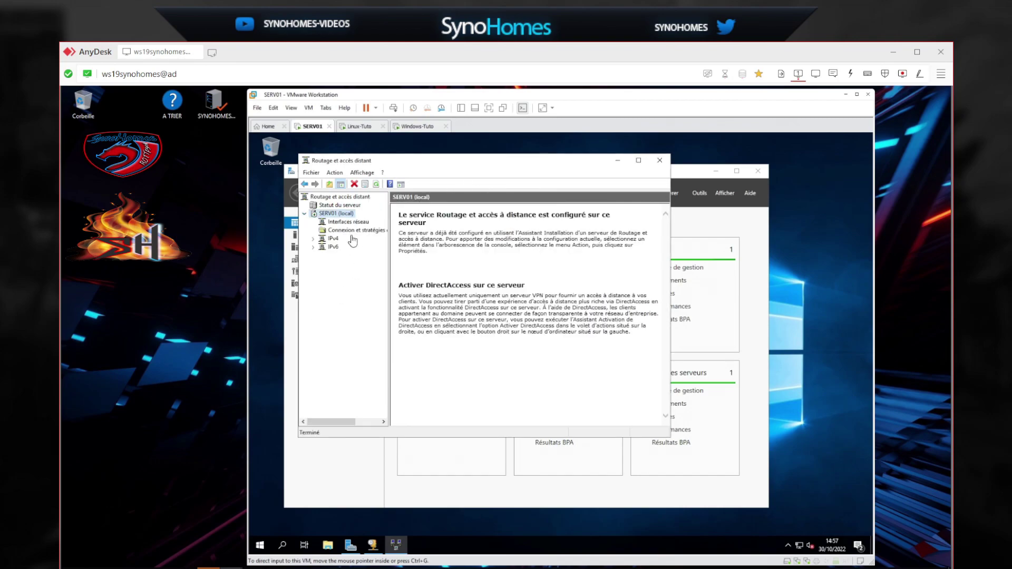
click(313, 239)
click(342, 271)
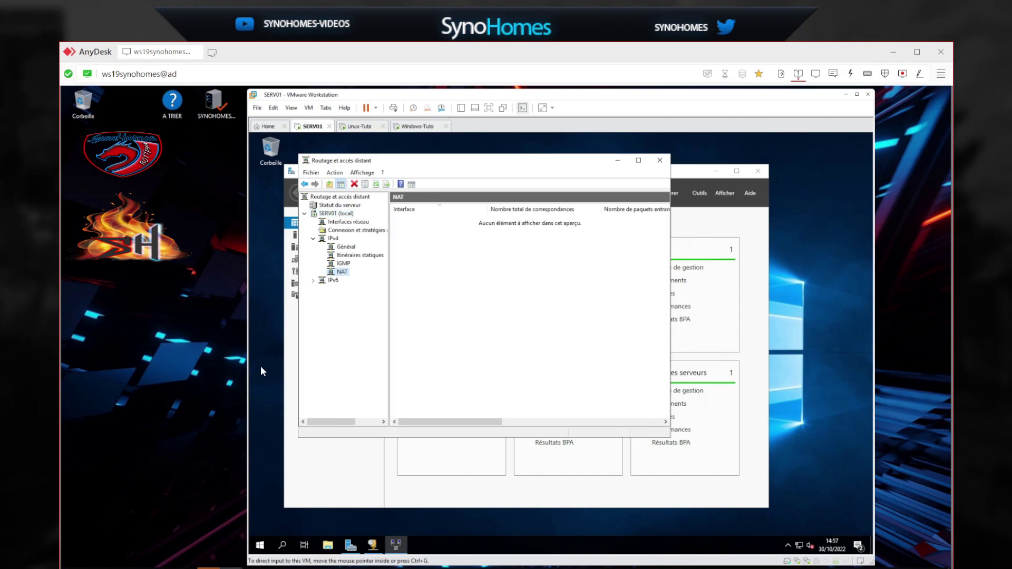
right_click(347, 274)
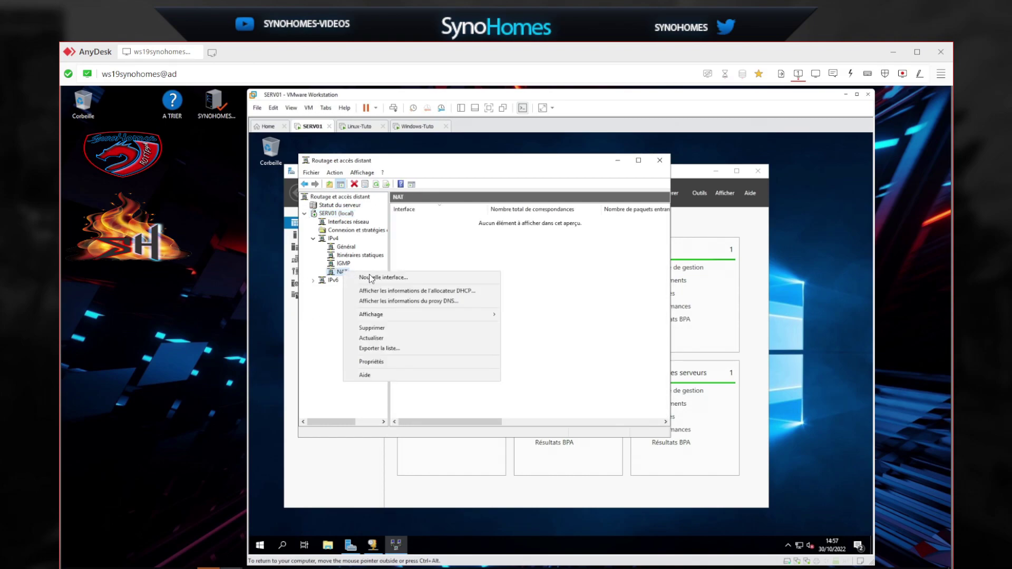
click(375, 279)
click(441, 261)
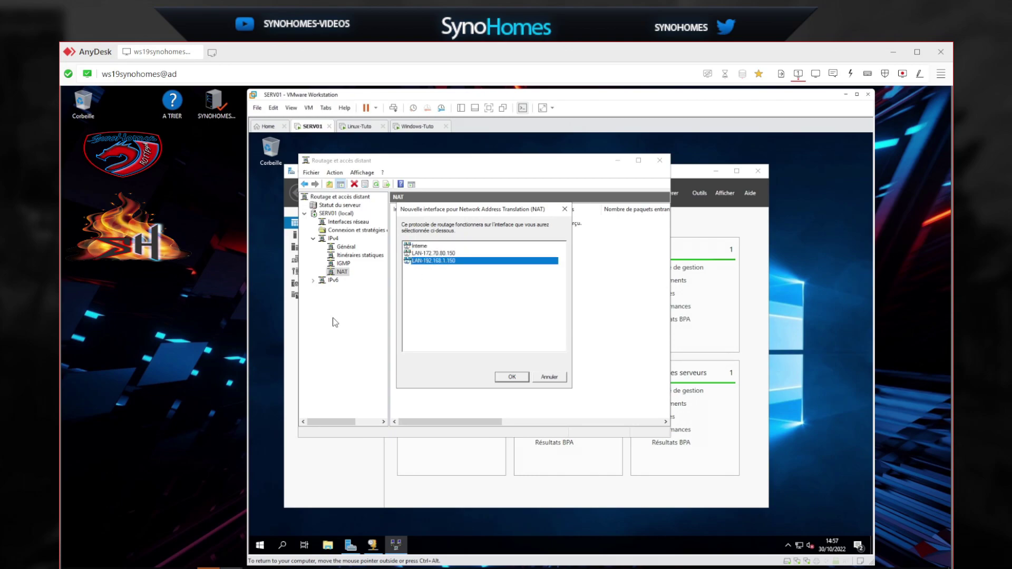
click(509, 377)
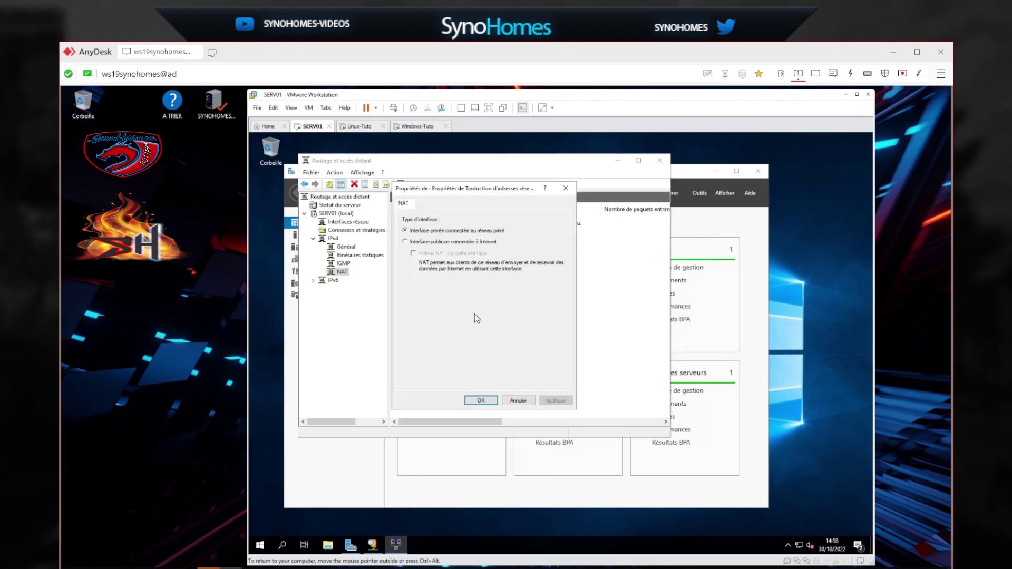
click(408, 242)
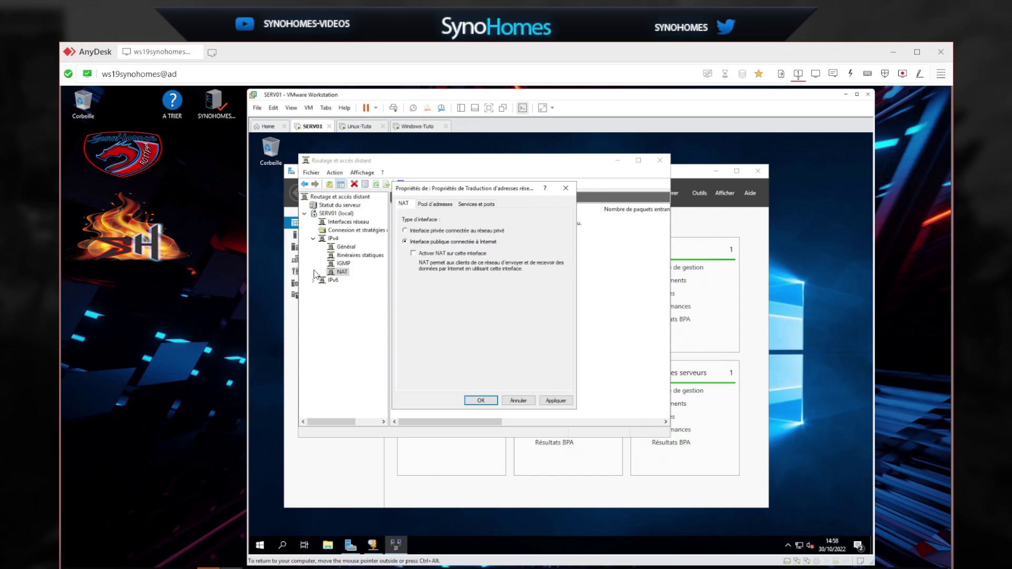
click(433, 254)
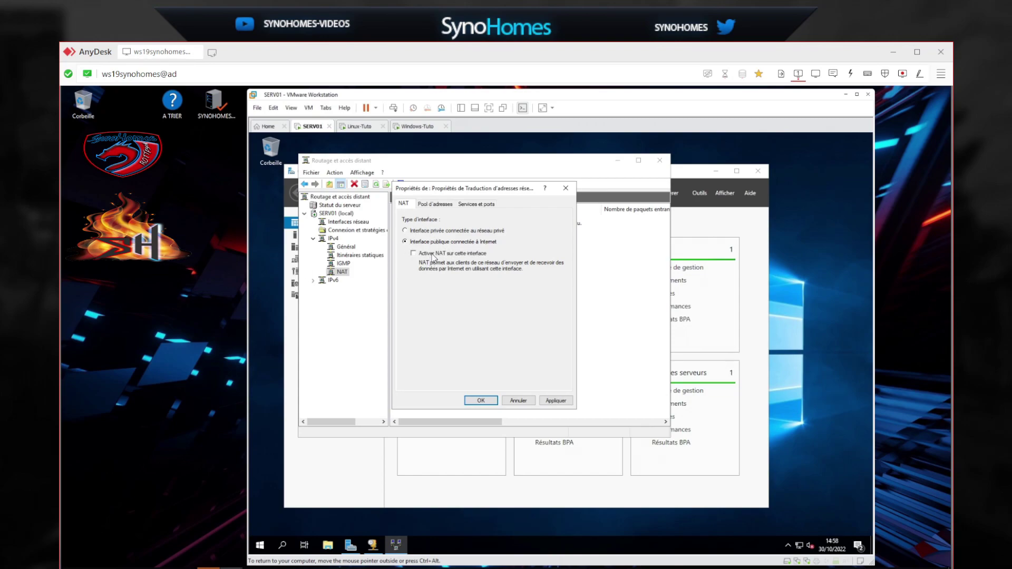
click(557, 401)
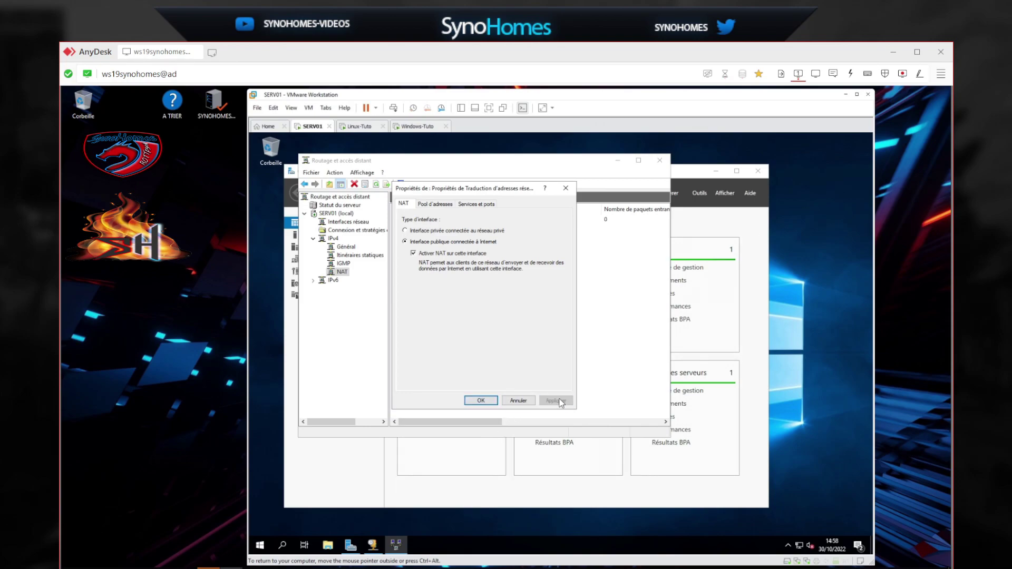
click(495, 402)
Refresh the NAT interface list repeatedly to check the mapping and packet counters of LAN-192.168.1.150.
right_click(419, 253)
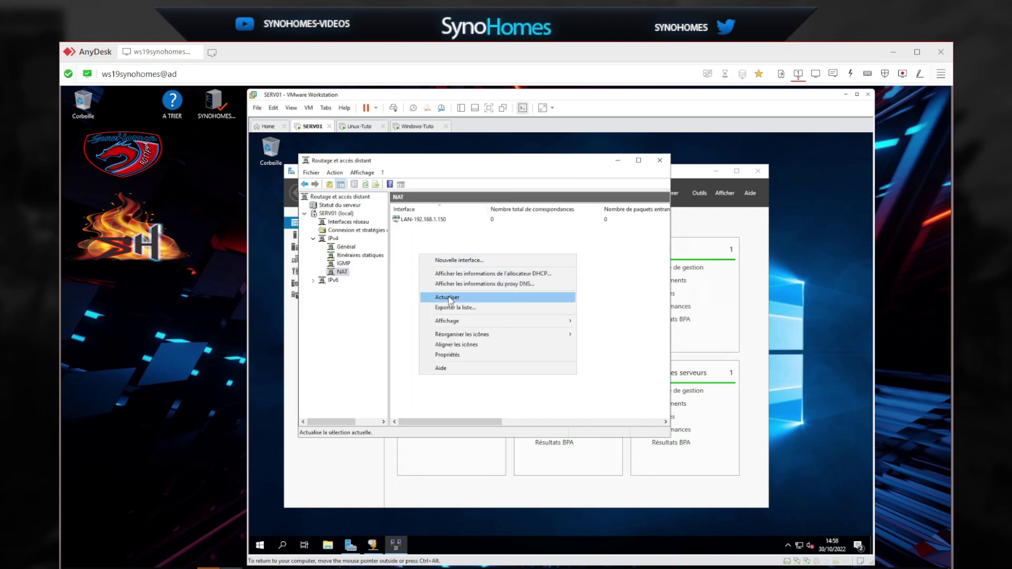
click(452, 297)
right_click(427, 270)
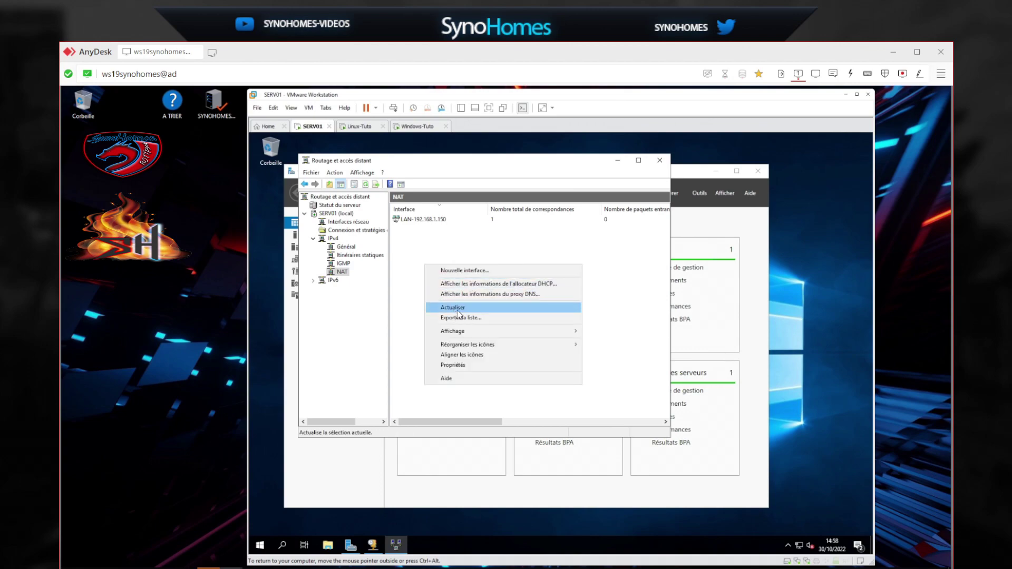
click(457, 308)
right_click(451, 267)
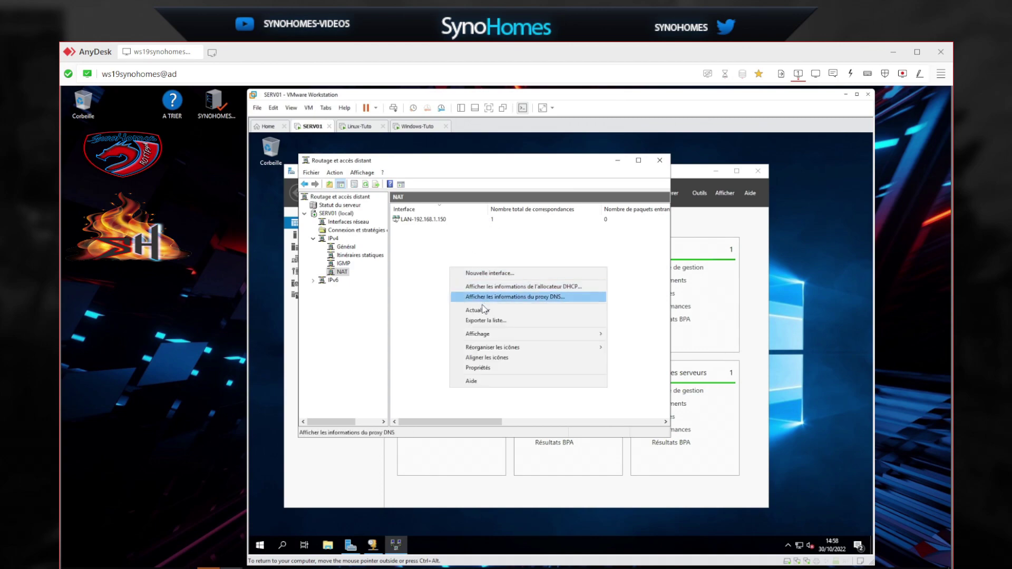
mouse_move(481, 338)
click(484, 312)
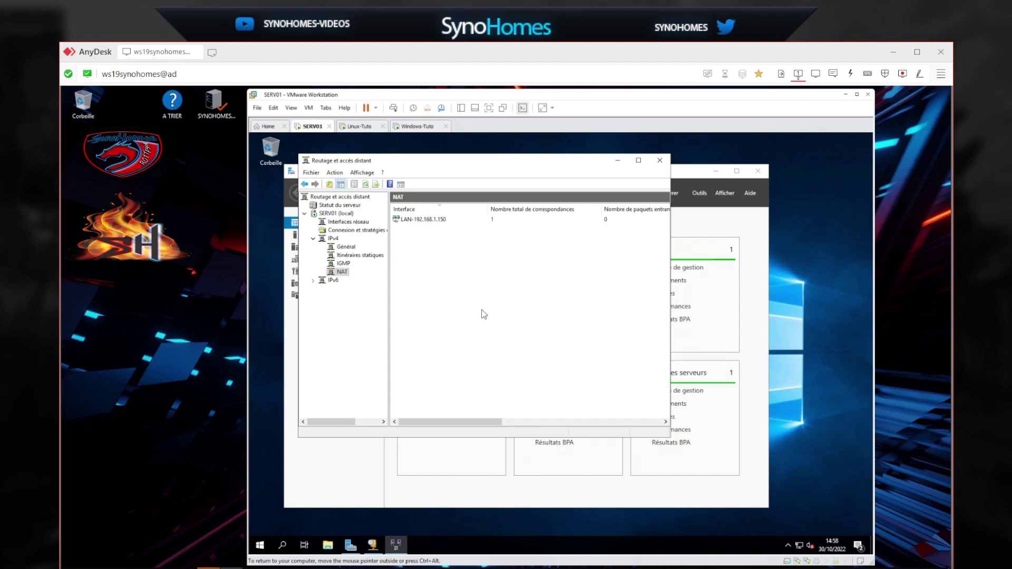
right_click(414, 273)
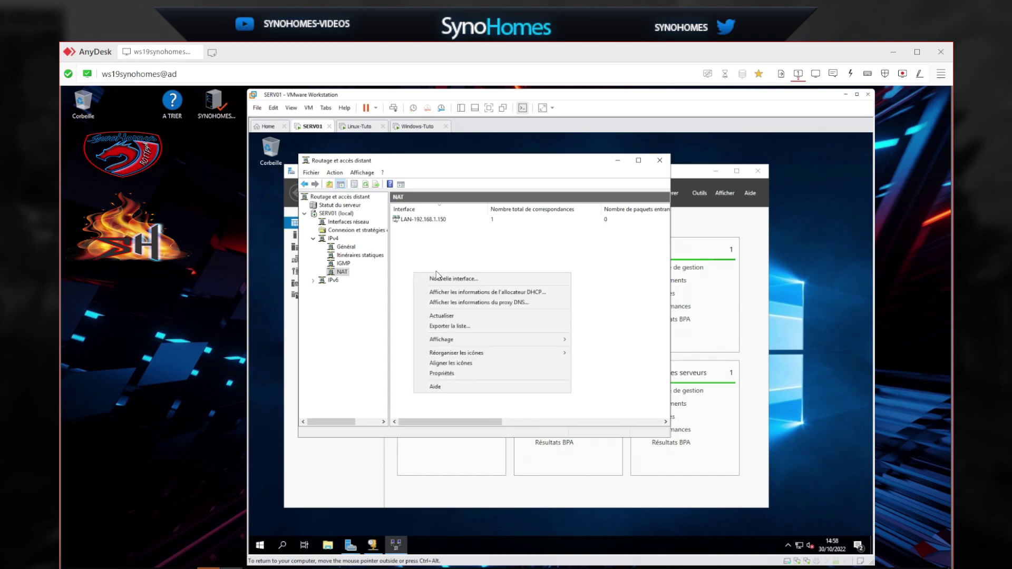
click(448, 316)
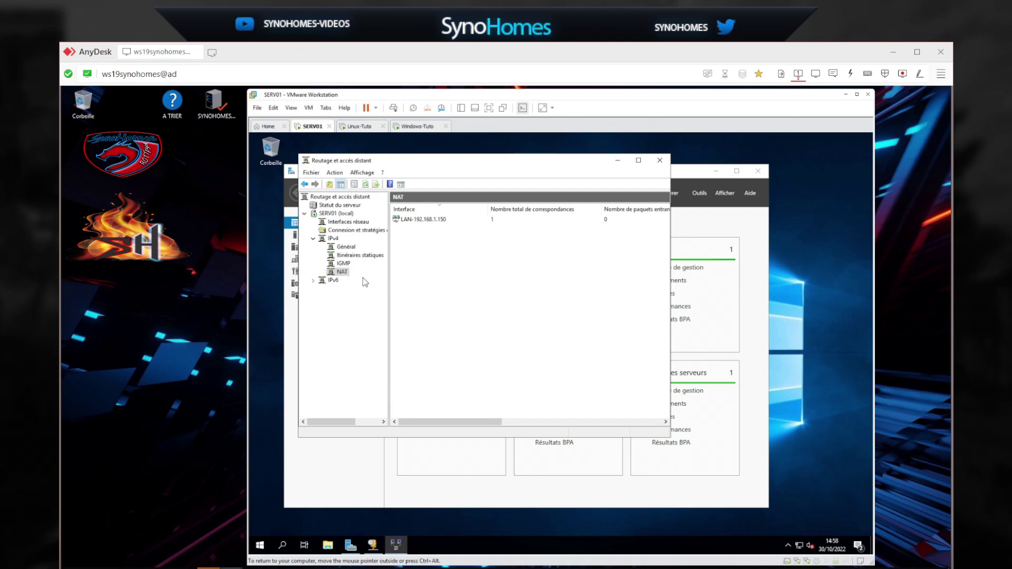
Add LAN-172.70.80.150 to the IPv4 NAT interfaces as a private interface connected to the private network.
click(341, 273)
right_click(341, 275)
click(381, 281)
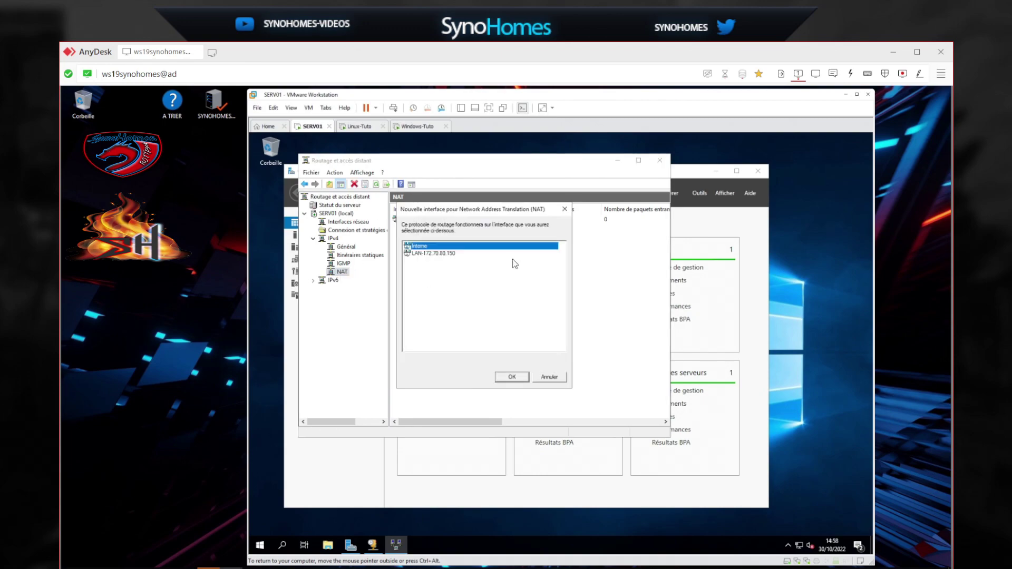
click(460, 255)
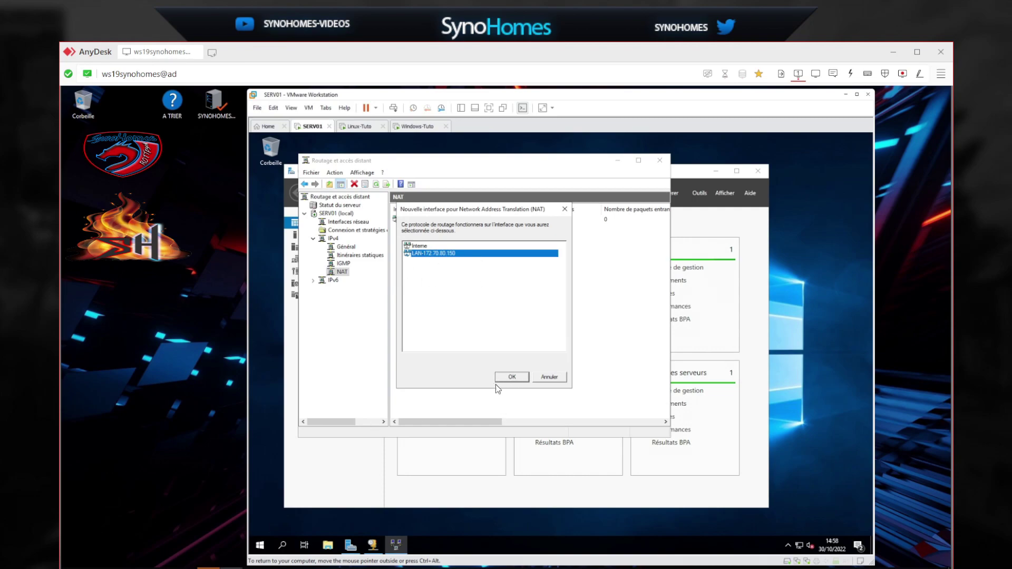
click(511, 377)
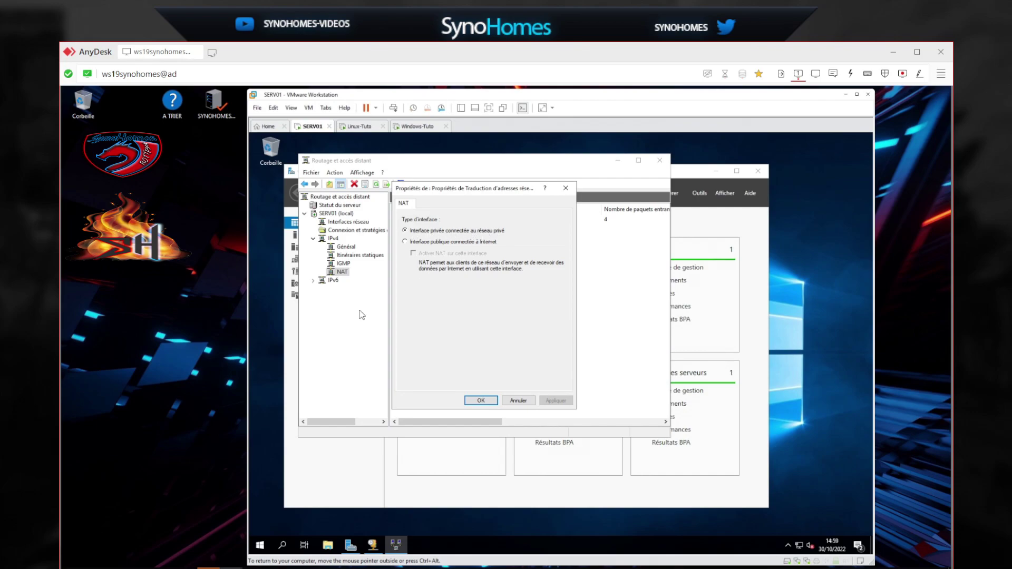
click(488, 400)
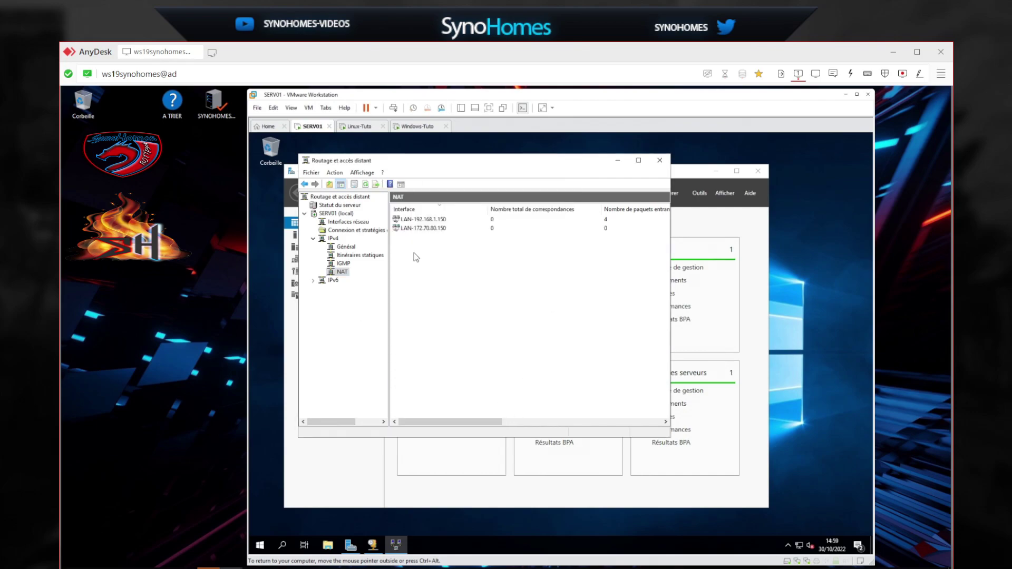
Refresh the NAT interface list and widen the console window to check the packet counters of both LAN interfaces.
right_click(414, 253)
click(448, 296)
right_click(427, 287)
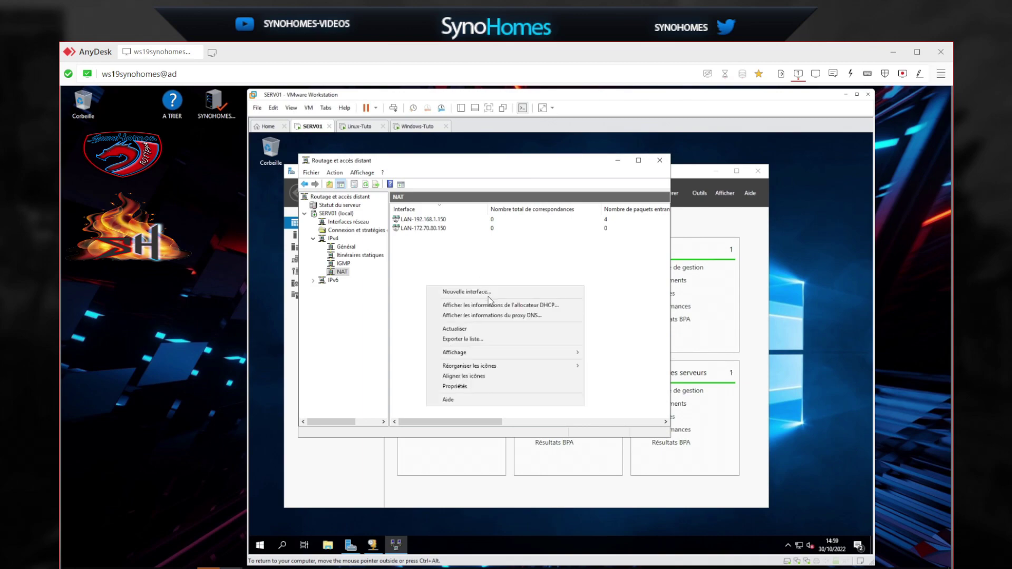
click(476, 330)
click(441, 219)
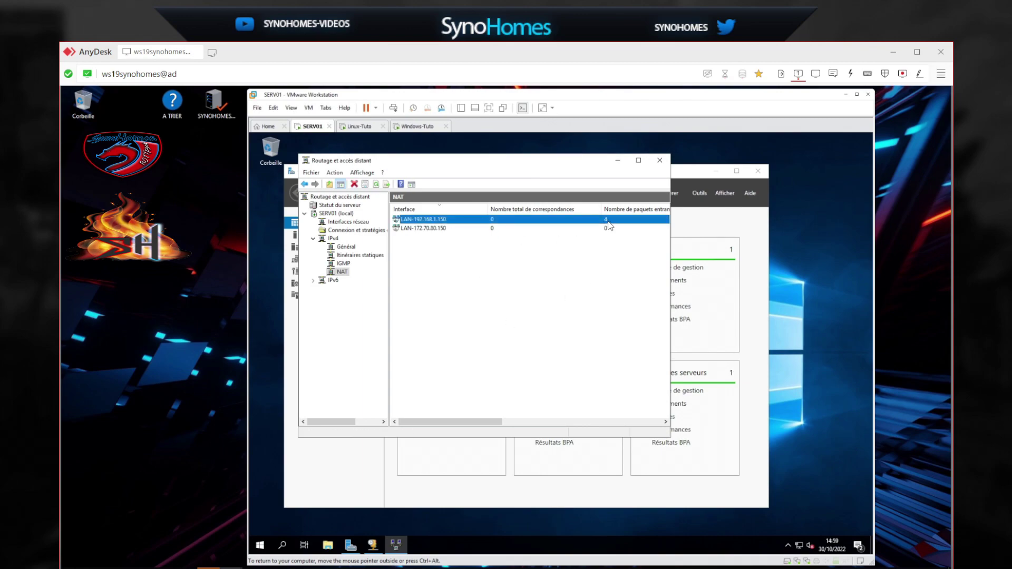
drag(670, 226, 721, 227)
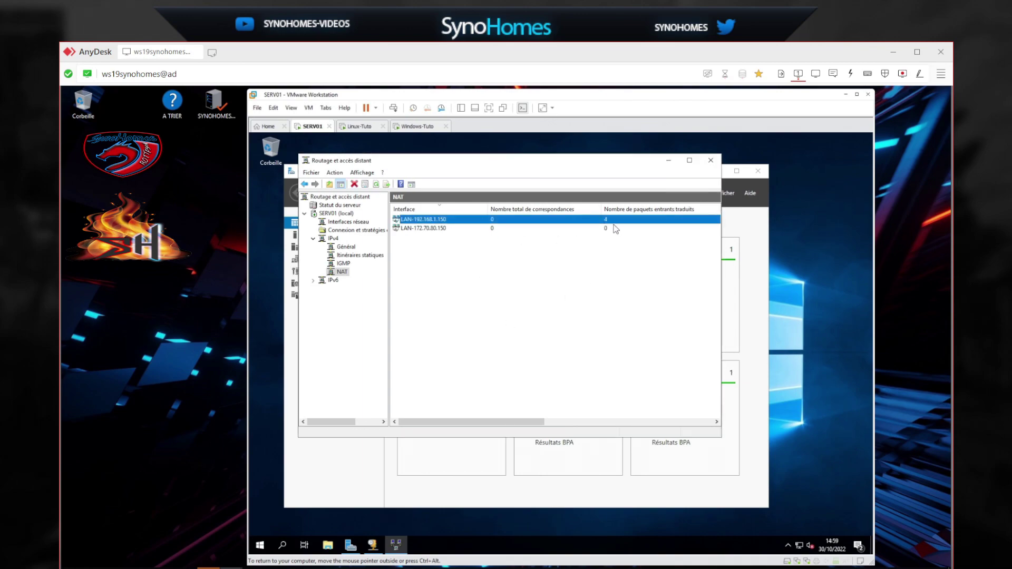
right_click(455, 306)
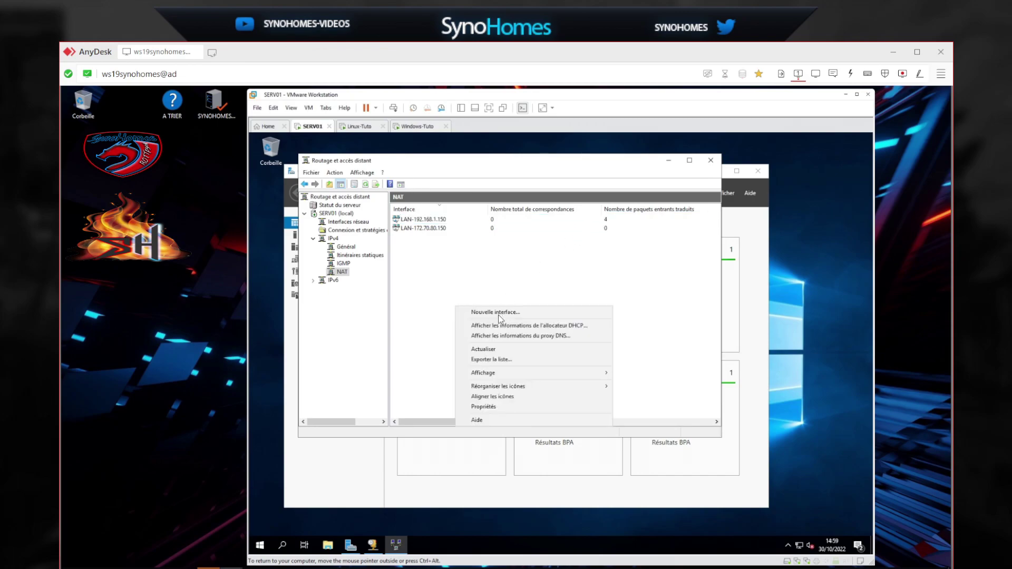
click(491, 350)
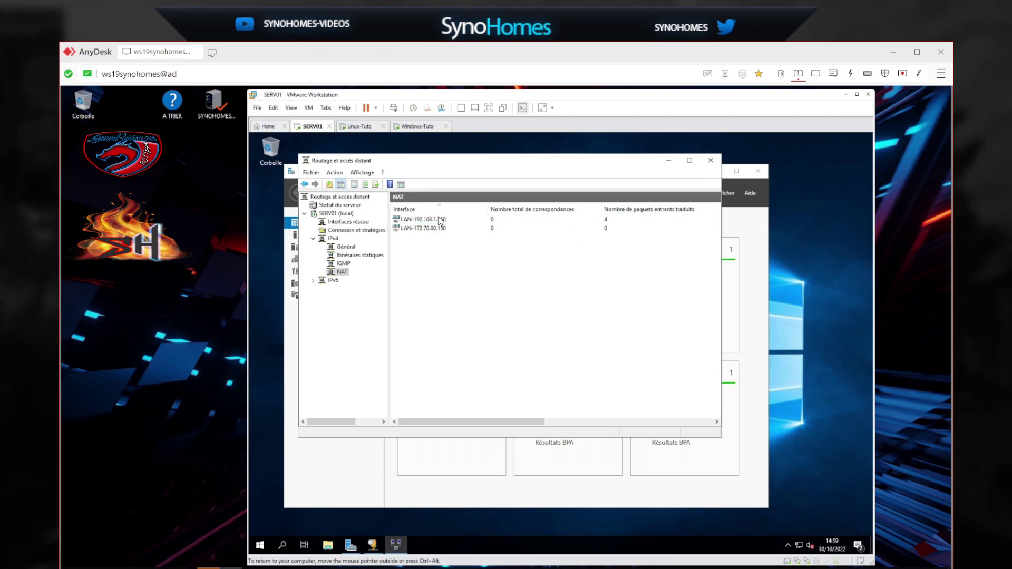
Switch to the Linux-Tuto virtual machine and unlock its session with the account password.
click(359, 127)
click(517, 249)
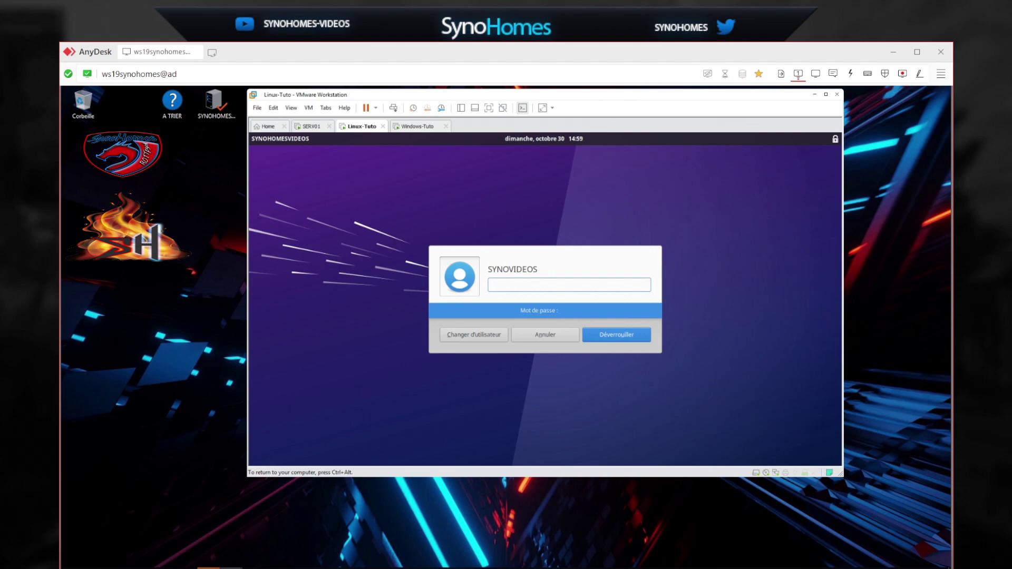
text(•••••)
key(Return)
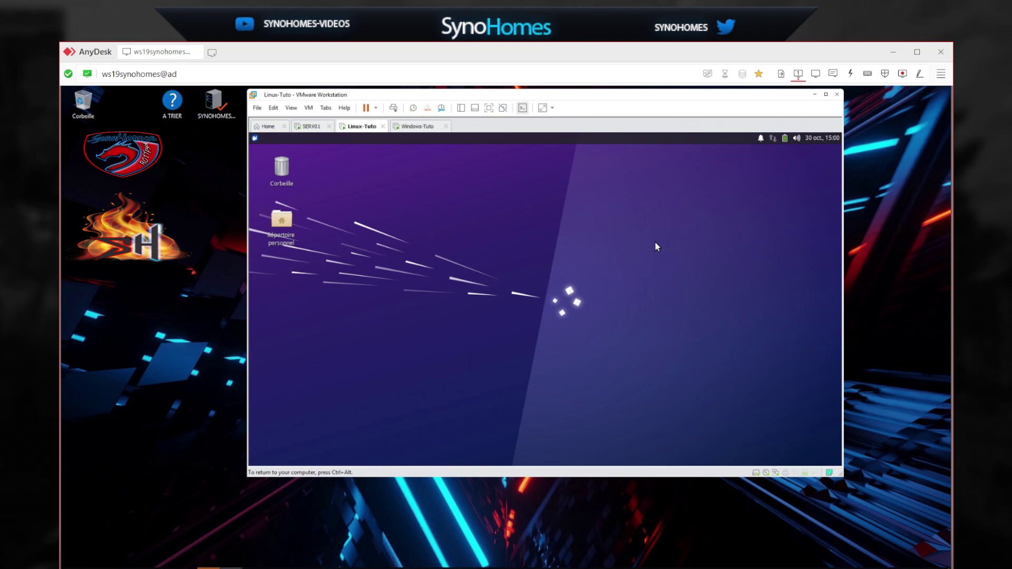
Connect the Linux client to its wired network and check the IPv4 address in the connection information.
click(775, 140)
click(718, 172)
click(773, 138)
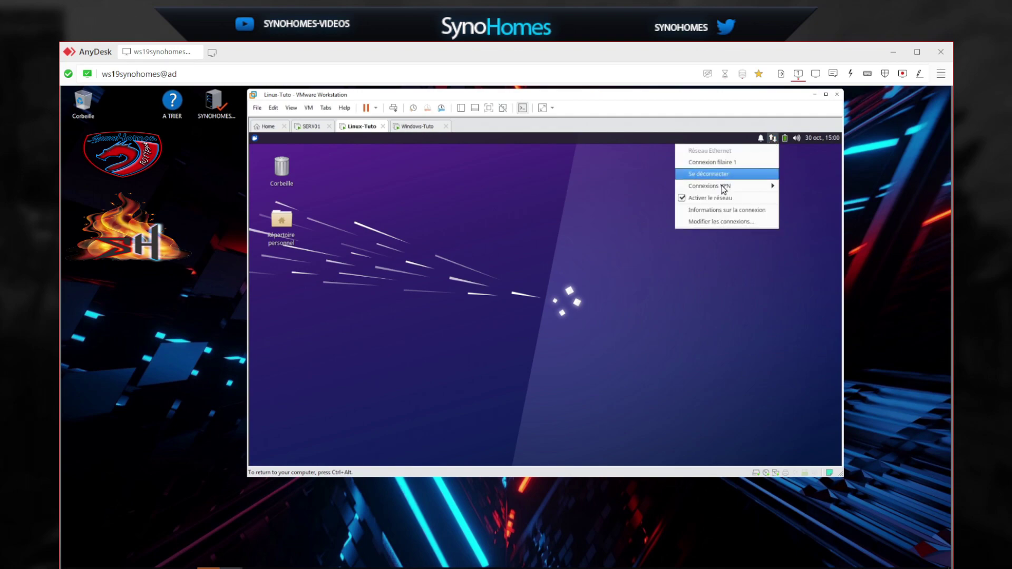
click(707, 209)
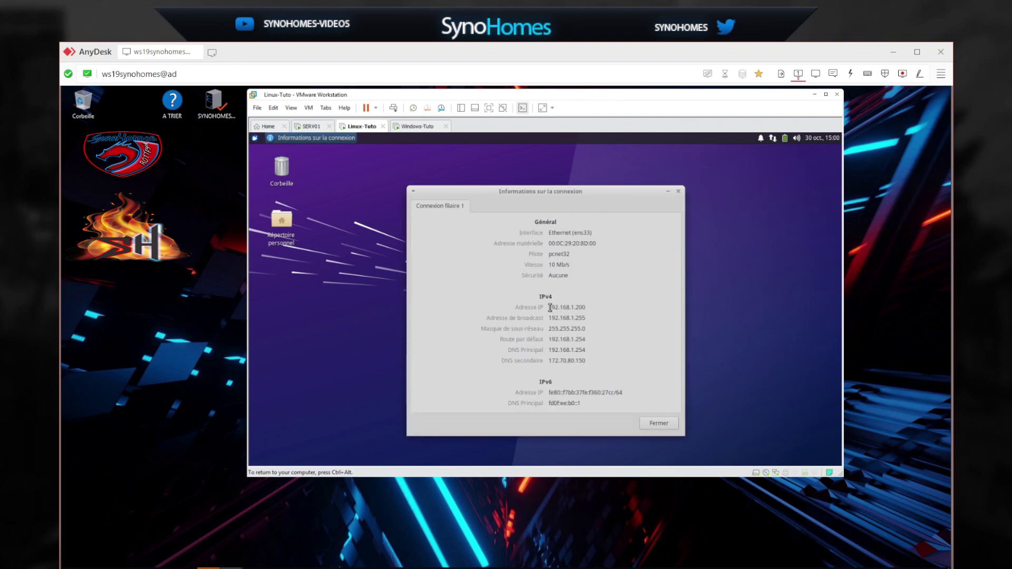
drag(549, 308, 584, 308)
click(602, 315)
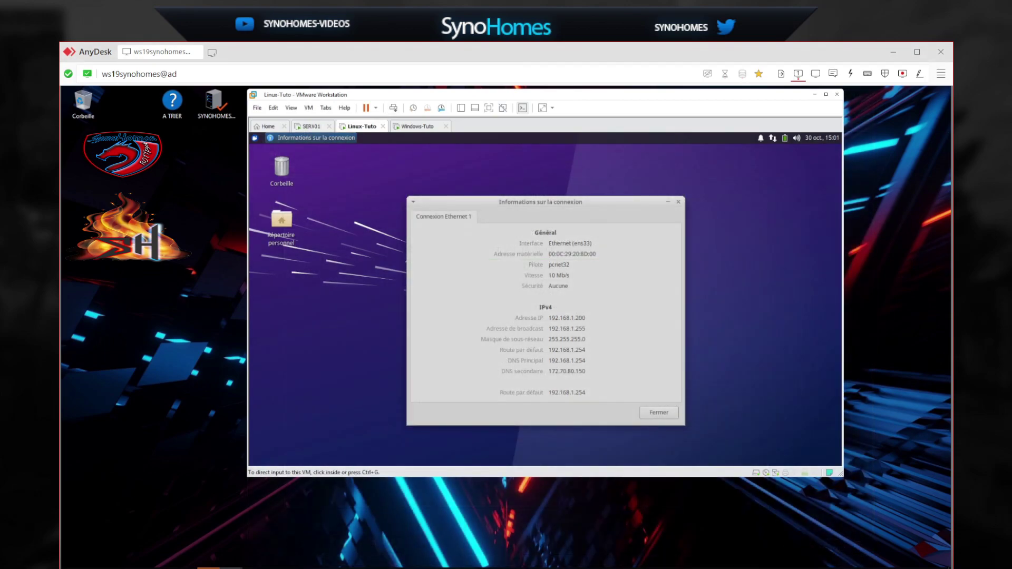
Return to the SERV01 virtual machine, then close and reopen the DHCP console.
click(312, 126)
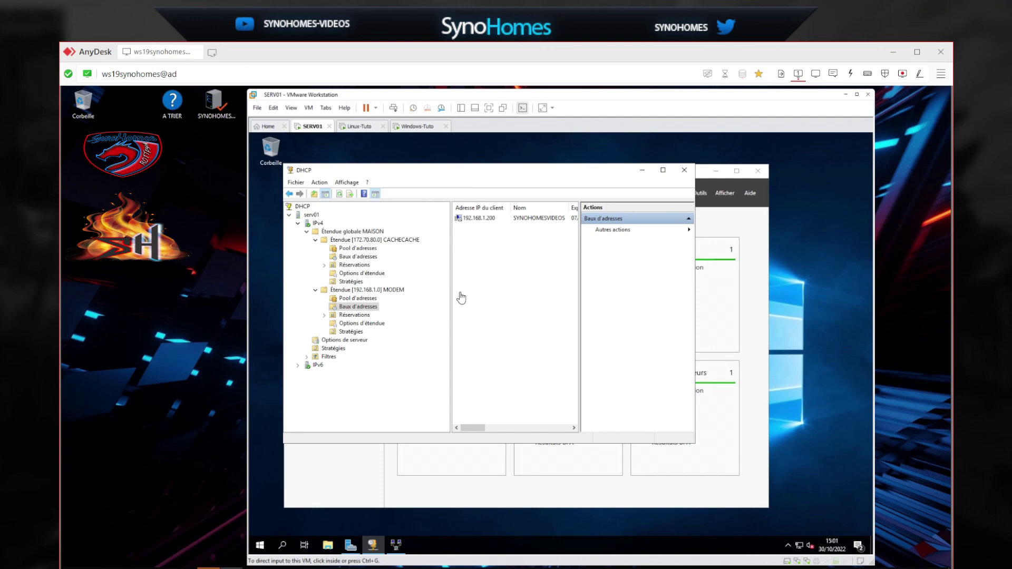
click(481, 280)
click(685, 170)
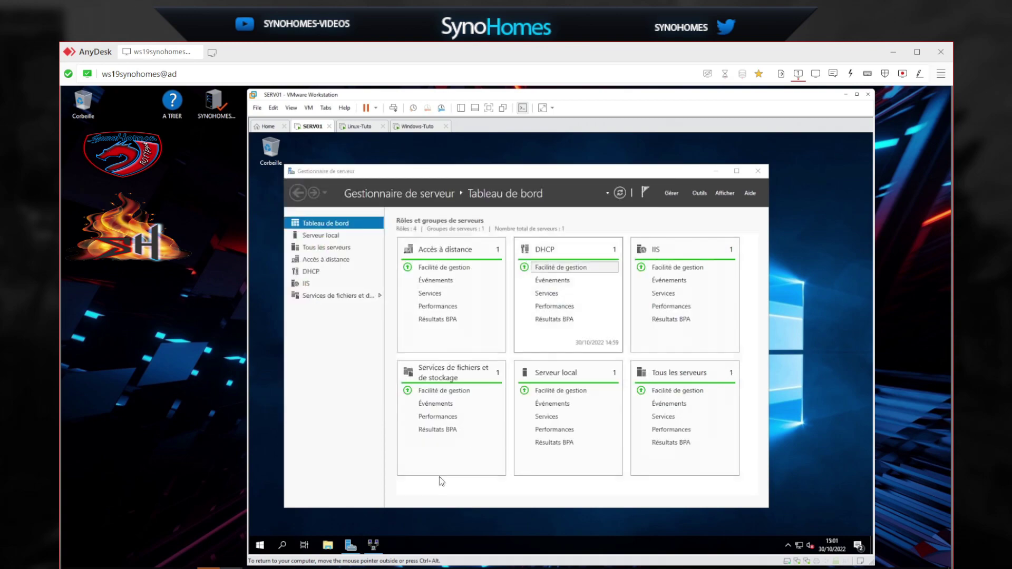
click(699, 195)
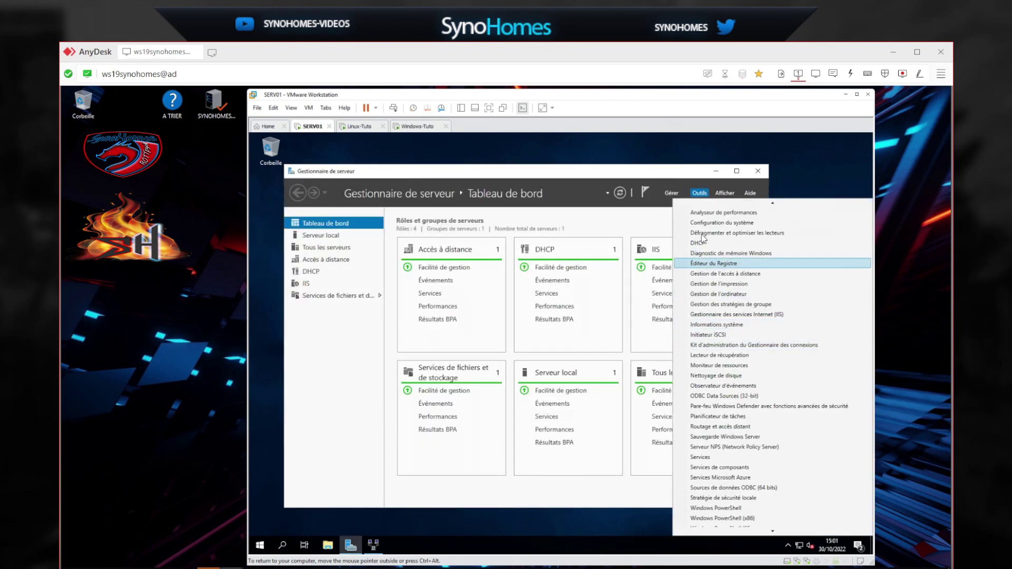
click(716, 171)
click(716, 171)
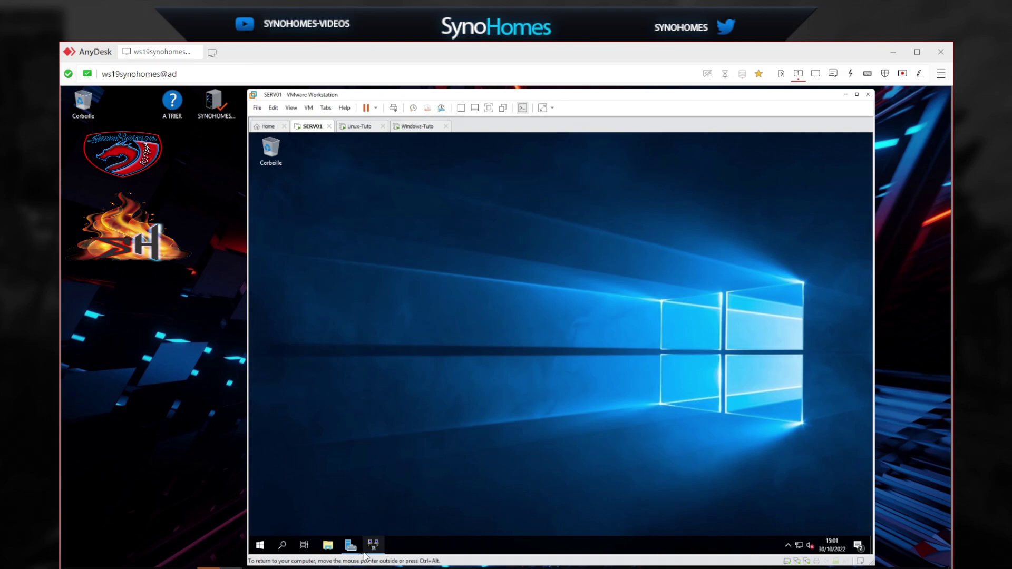
mouse_move(373, 545)
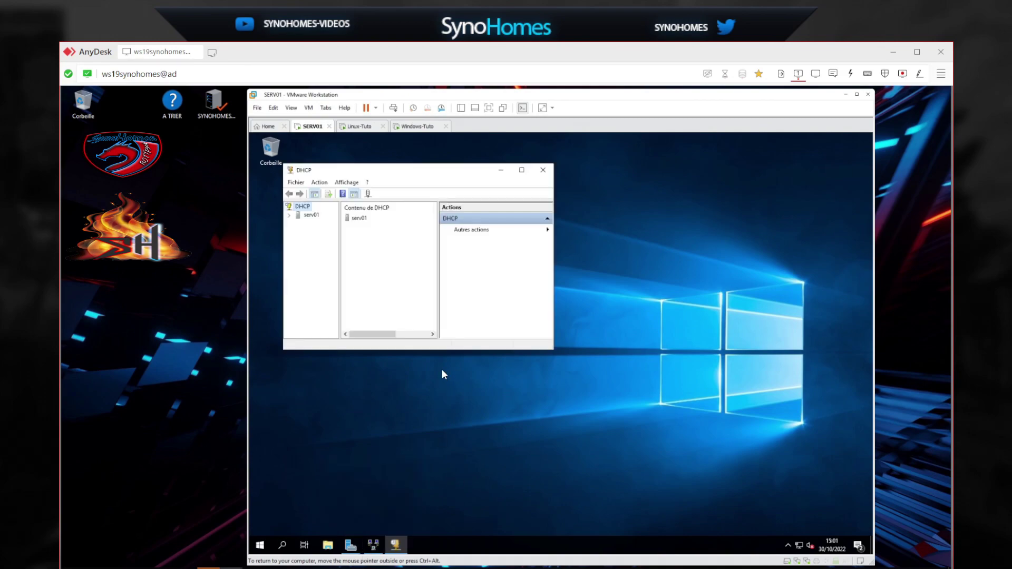
Enlarge the DHCP console, expand the MAISON superscope and examine the address leases of the 192.168.1.0 MODEM scope.
drag(554, 349, 726, 443)
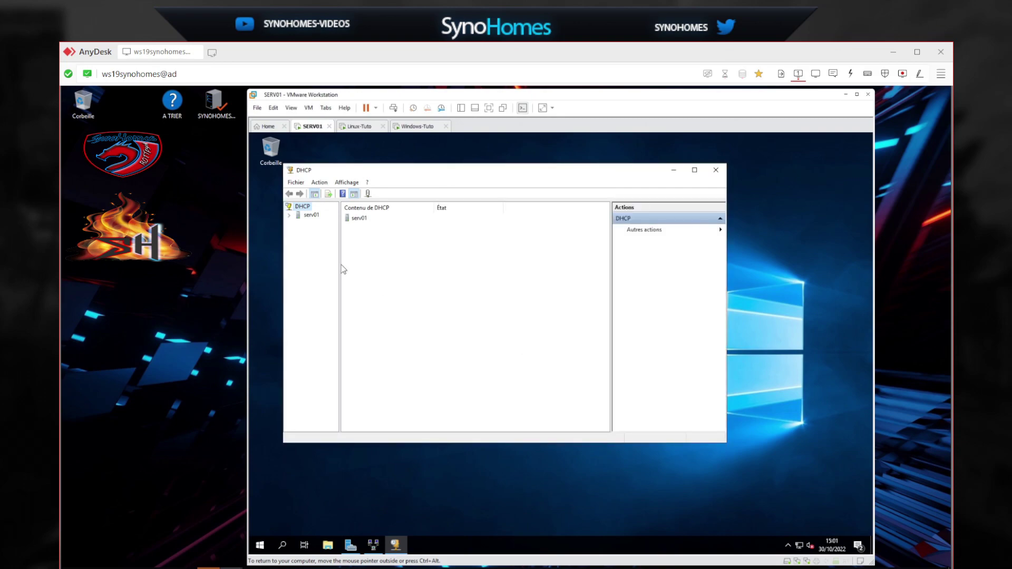
drag(340, 260, 427, 260)
click(289, 215)
click(298, 223)
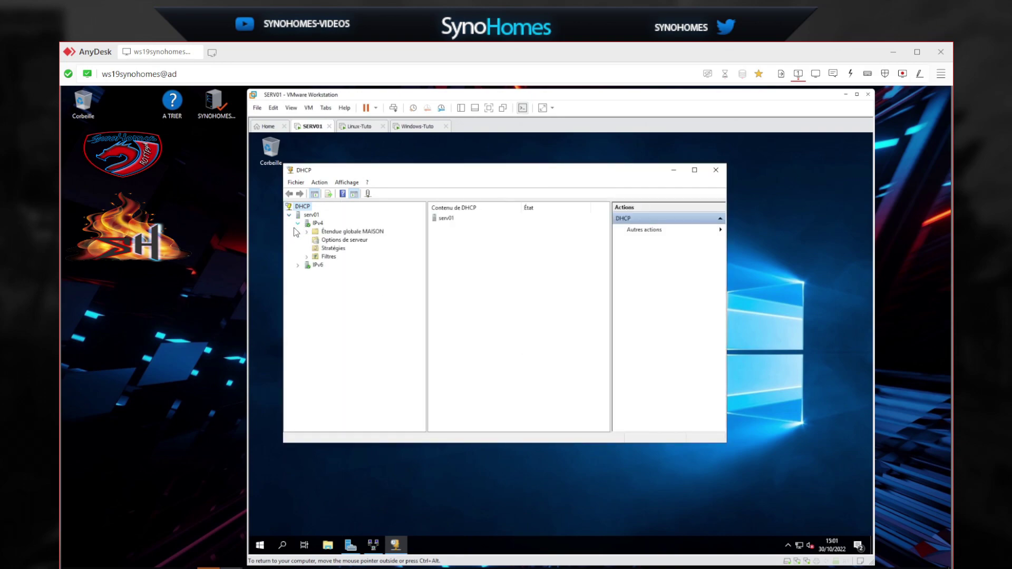
click(307, 232)
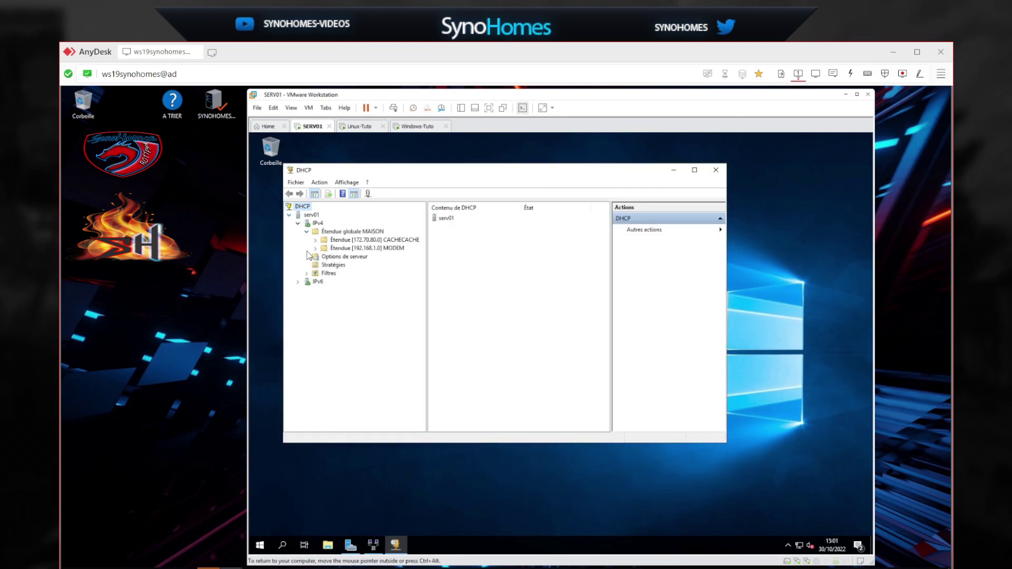
click(316, 249)
click(359, 265)
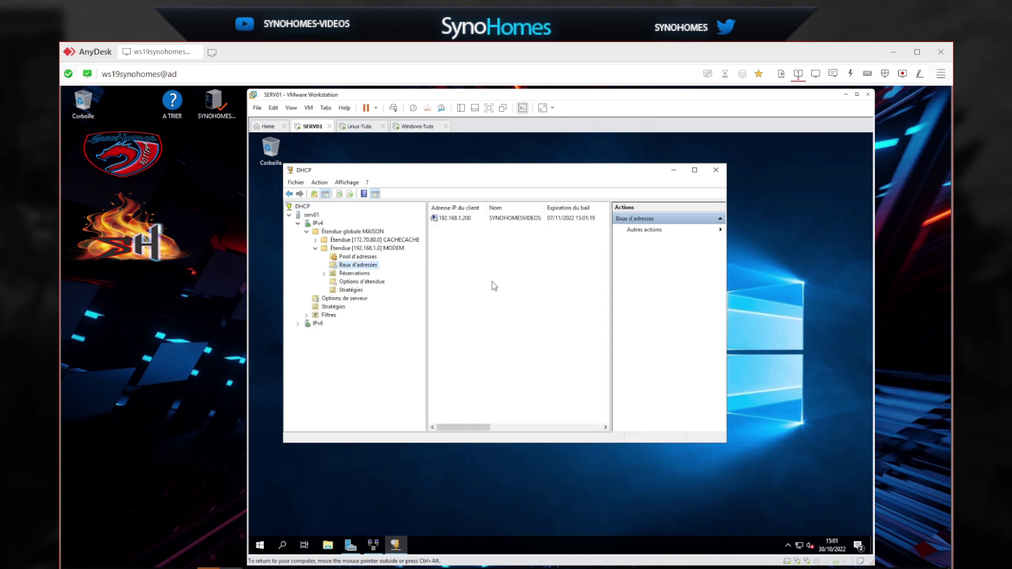
right_click(475, 262)
click(509, 268)
click(469, 219)
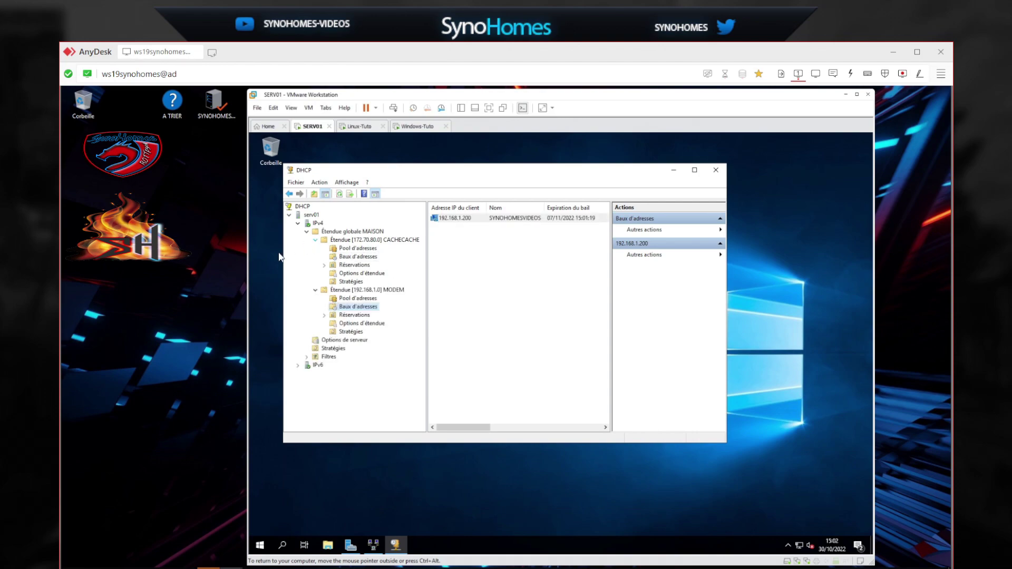
Compare the address leases of the 172.70.80.0 CACHECACHE scope with those of the MODEM scope.
click(349, 256)
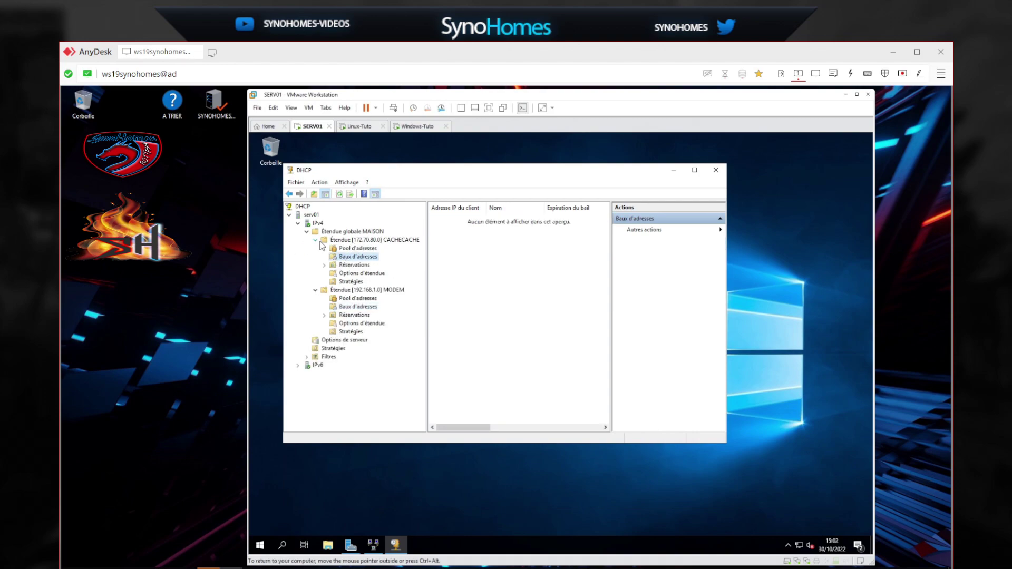
click(355, 315)
click(358, 307)
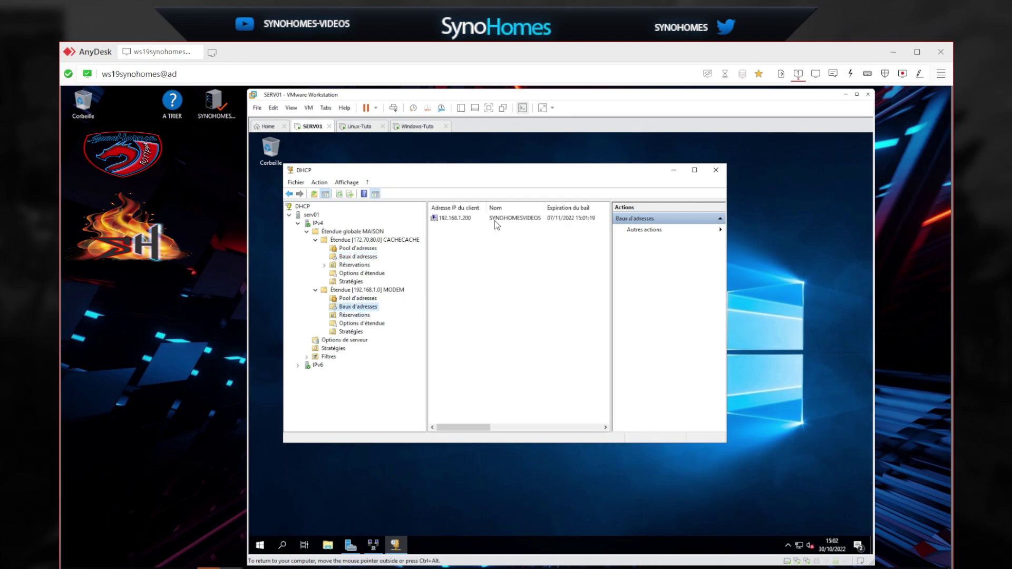
Convert the 192.168.1.200 lease of the MODEM scope into a reservation.
click(456, 220)
right_click(453, 223)
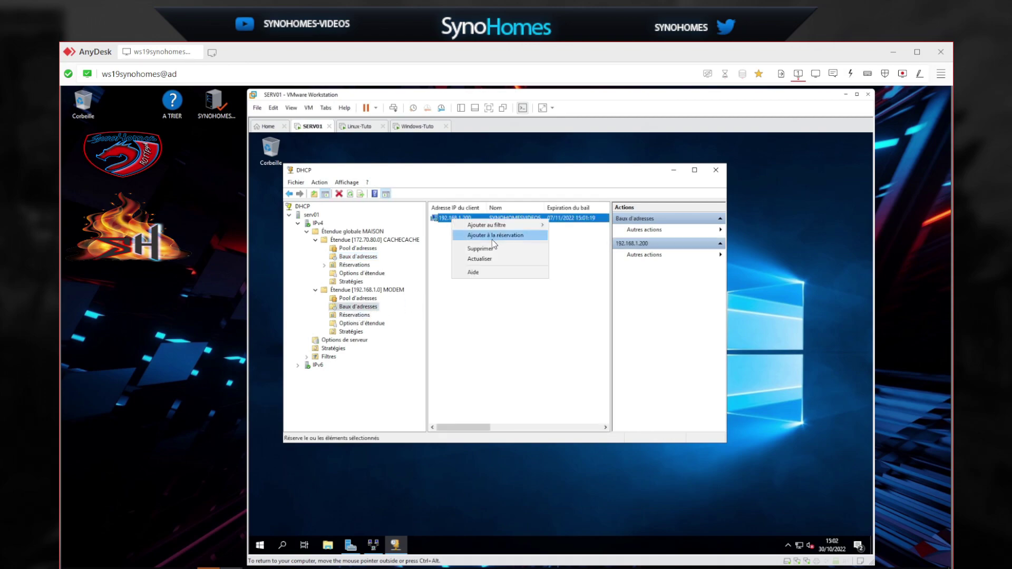
click(491, 240)
click(602, 373)
Copy the MAC address from the properties of the 192.168.1.200 reservation.
click(388, 324)
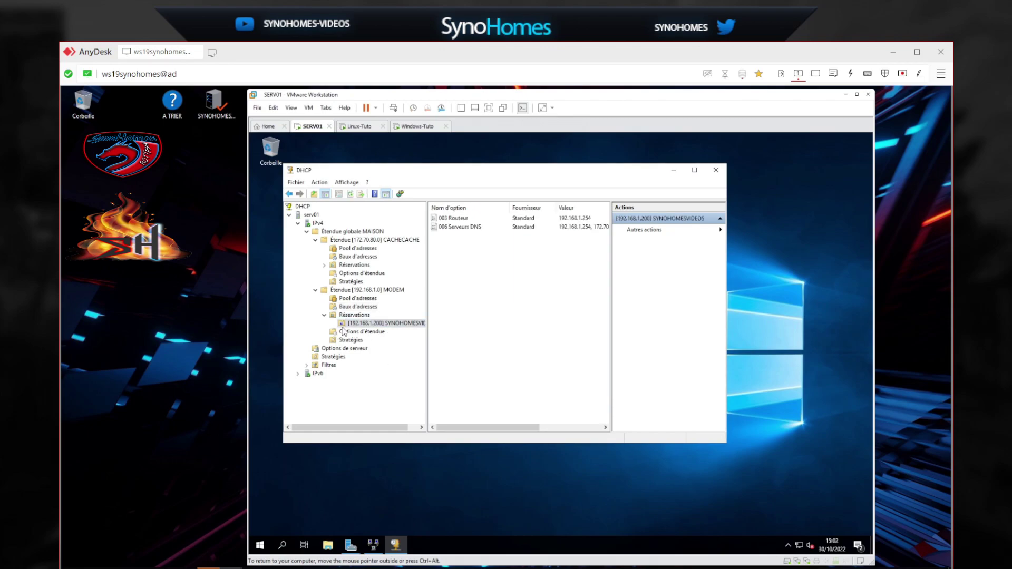
right_click(363, 324)
click(390, 390)
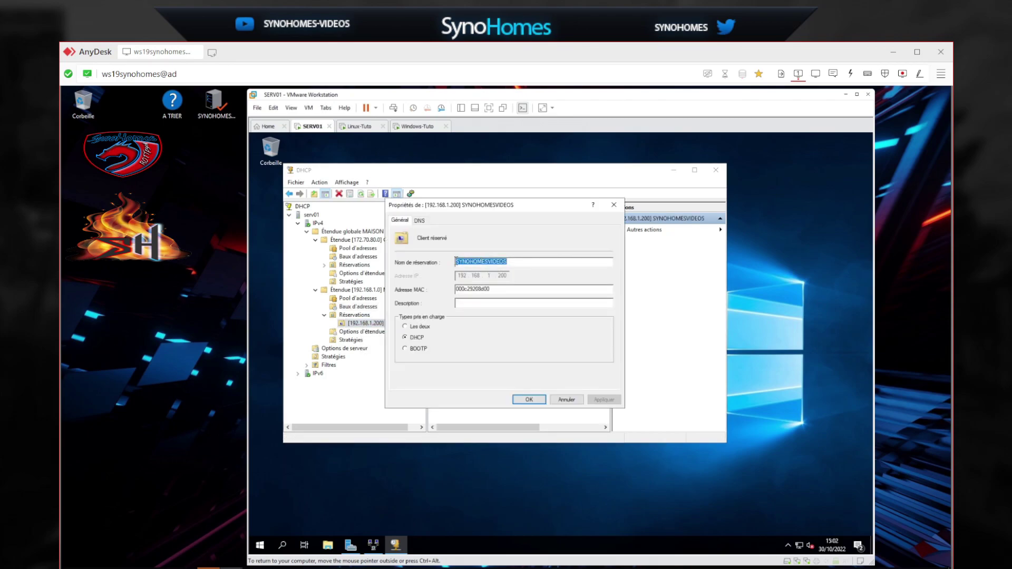
key(Tab)
key(ctrl+c)
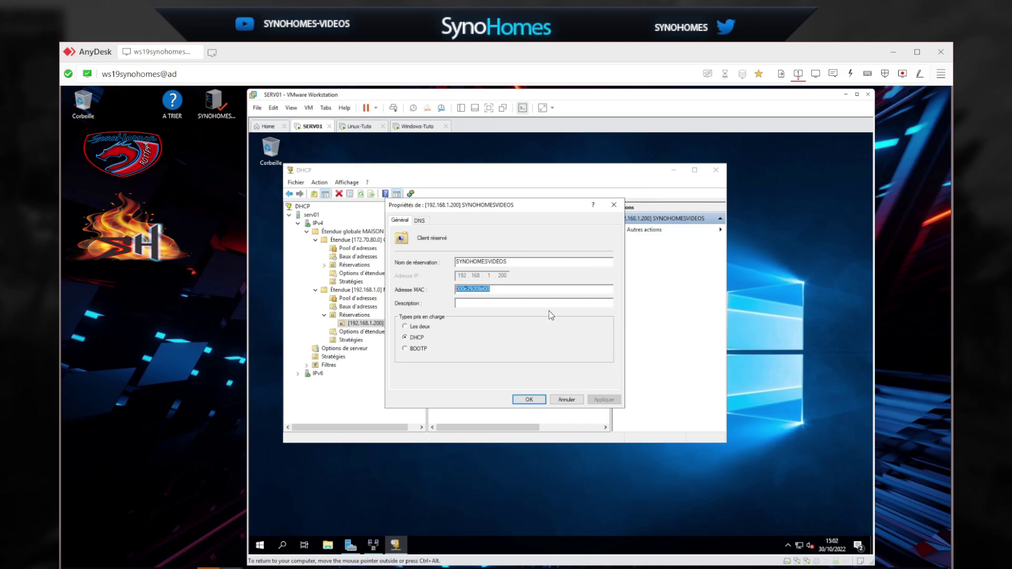
click(614, 205)
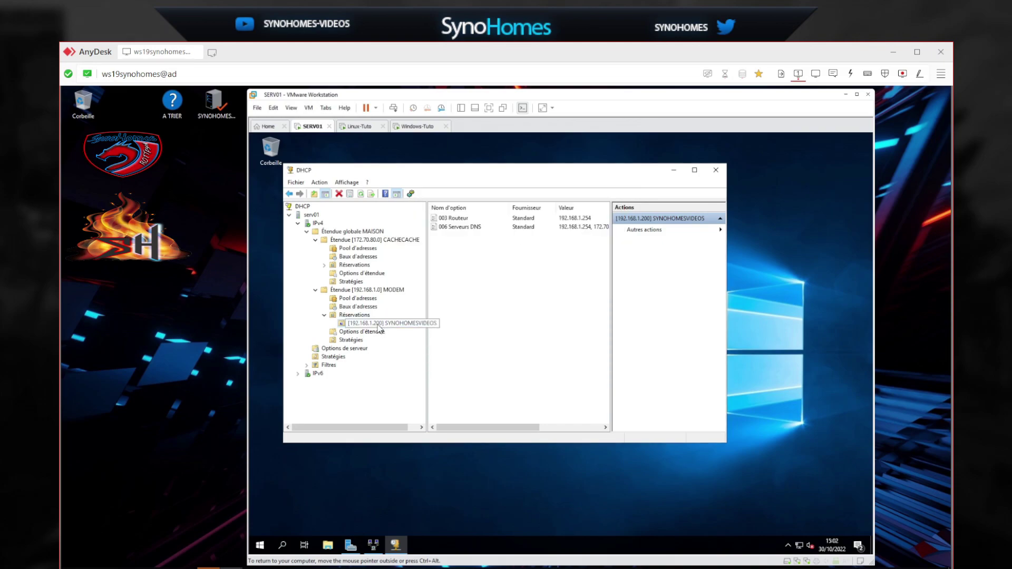
Delete the 192.168.1.200 reservation from the MODEM scope.
right_click(381, 324)
click(403, 356)
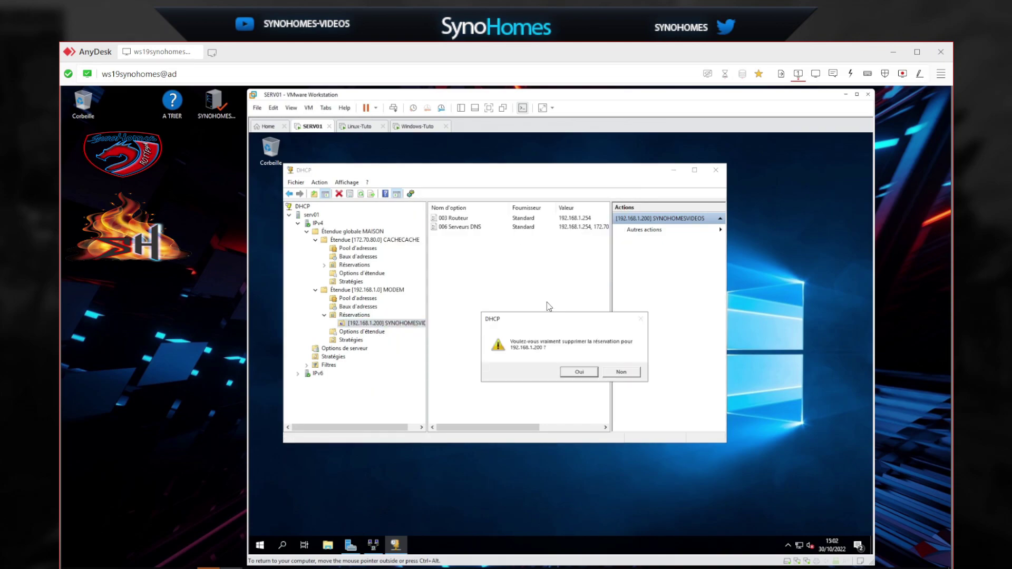
click(575, 372)
Create a DHCP-type reservation named Linux for 172.70.80.61 in the CACHECACHE scope using the copied MAC address, and view that scope's leases.
click(356, 265)
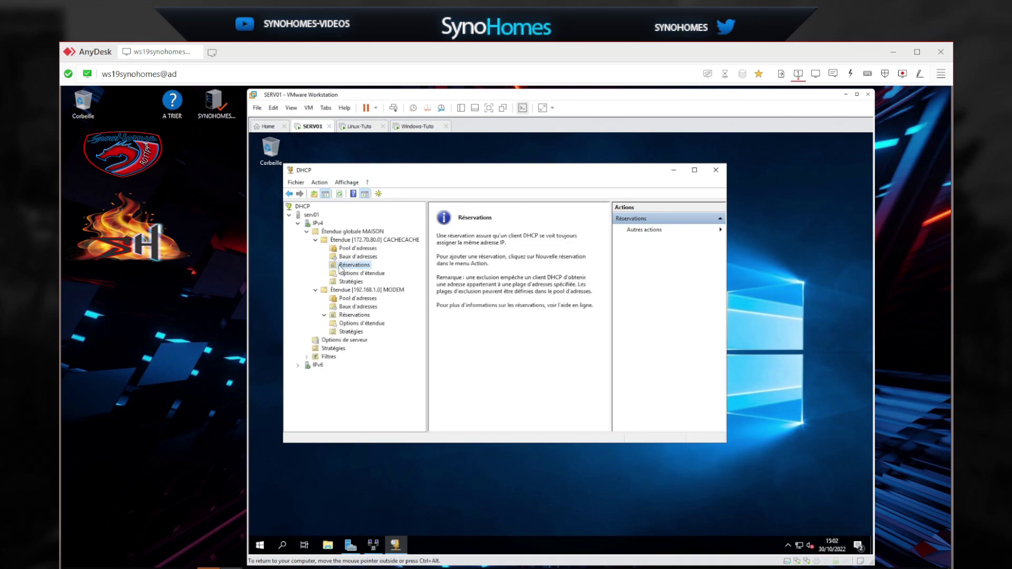
right_click(339, 265)
click(374, 271)
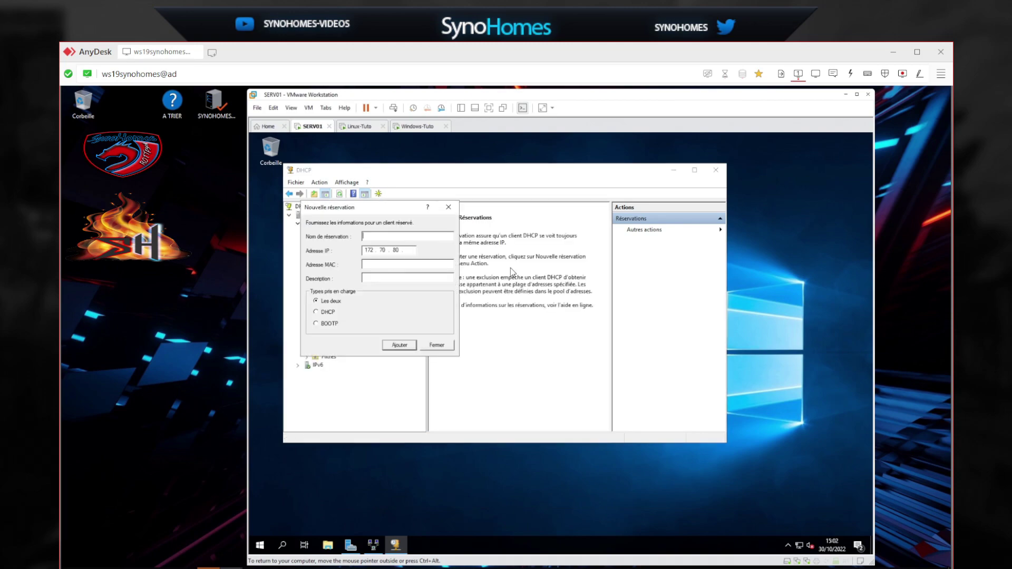
click(449, 207)
right_click(349, 265)
click(384, 272)
key(ctrl+v)
key(shift+Tab)
click(327, 312)
click(395, 347)
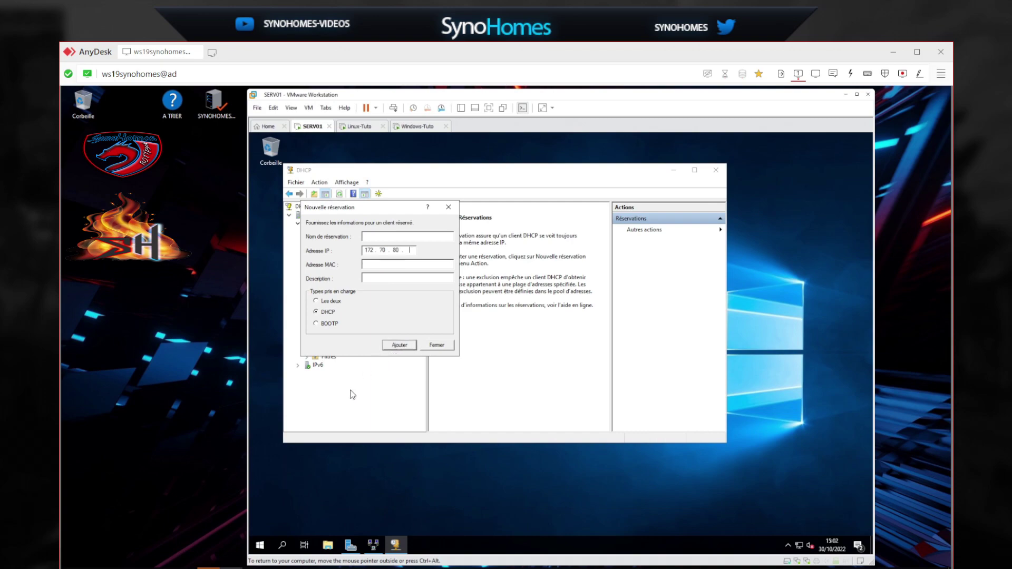
click(437, 345)
click(349, 257)
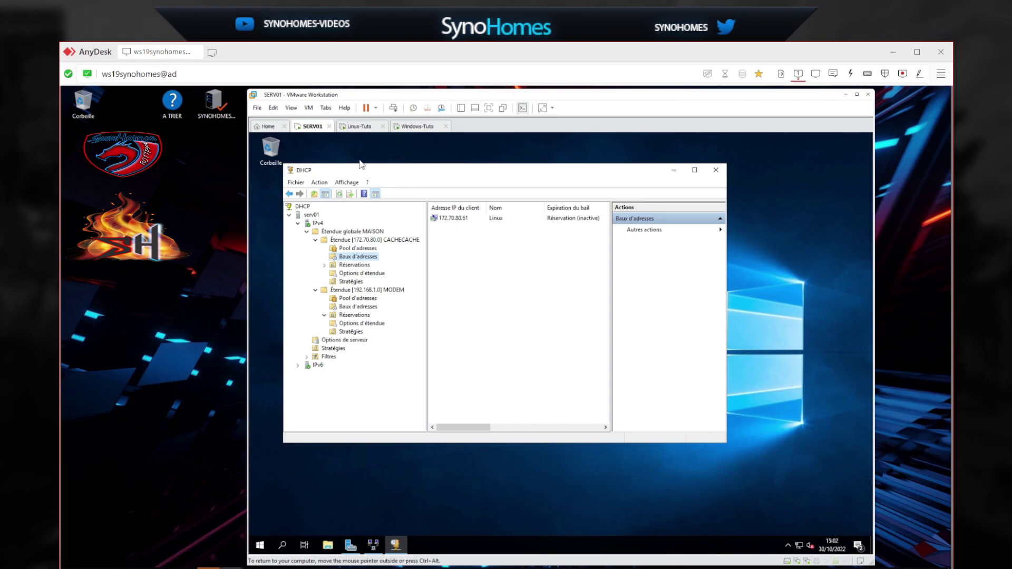
Switch to the Linux-Tuto virtual machine, close the connection information and disconnect its Ethernet connection.
click(361, 129)
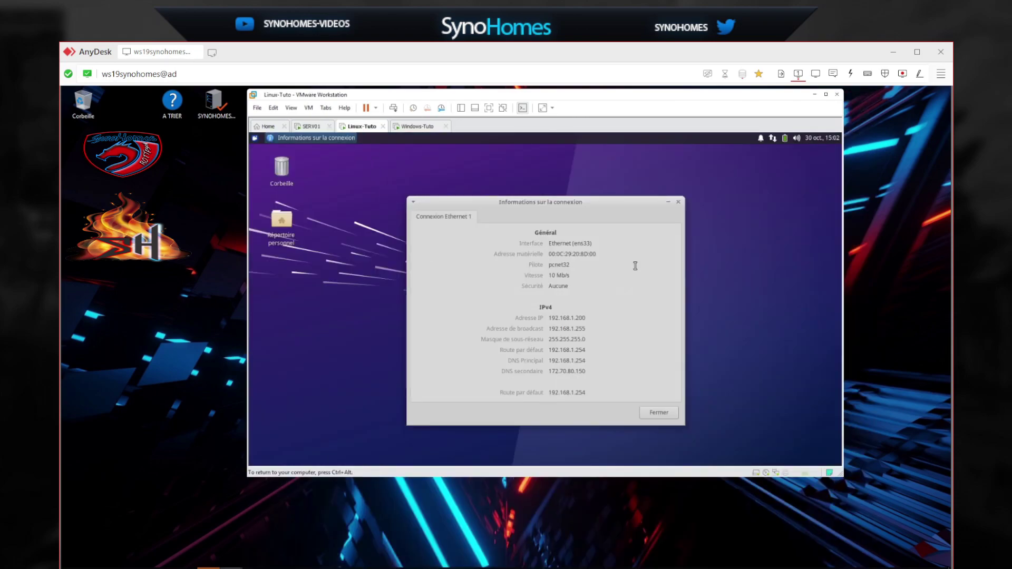
click(678, 206)
click(771, 139)
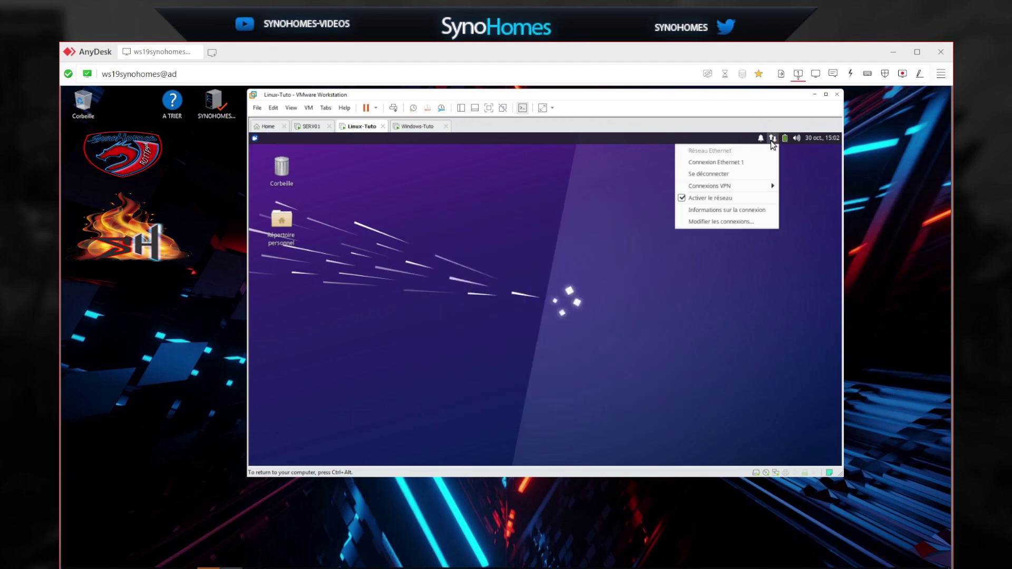
click(716, 174)
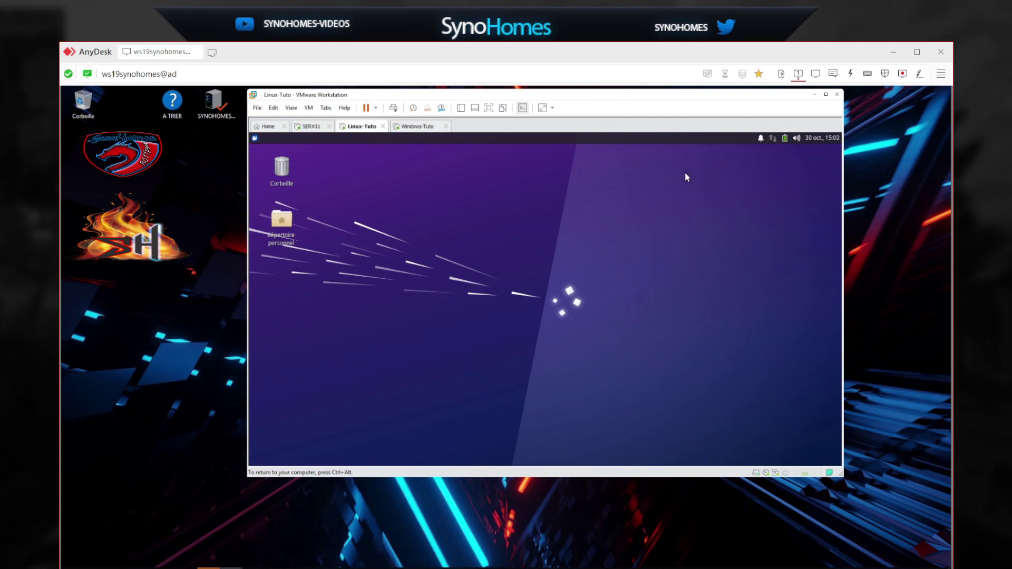
Reconnect the Linux-Tuto machine's Ethernet connection, open its connection information and highlight the IPv4 address.
click(773, 139)
click(733, 174)
click(771, 141)
click(696, 208)
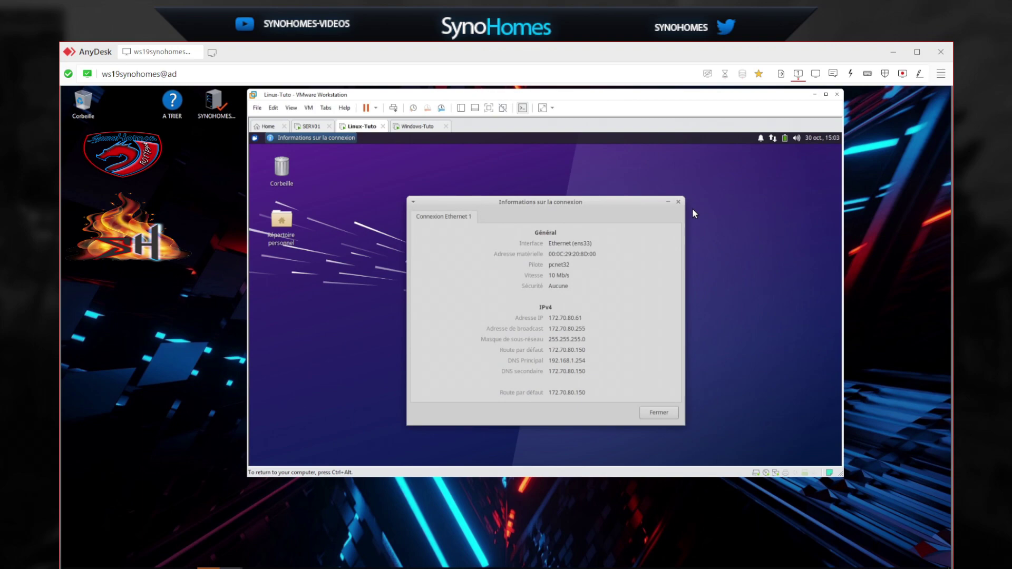
drag(560, 207, 496, 186)
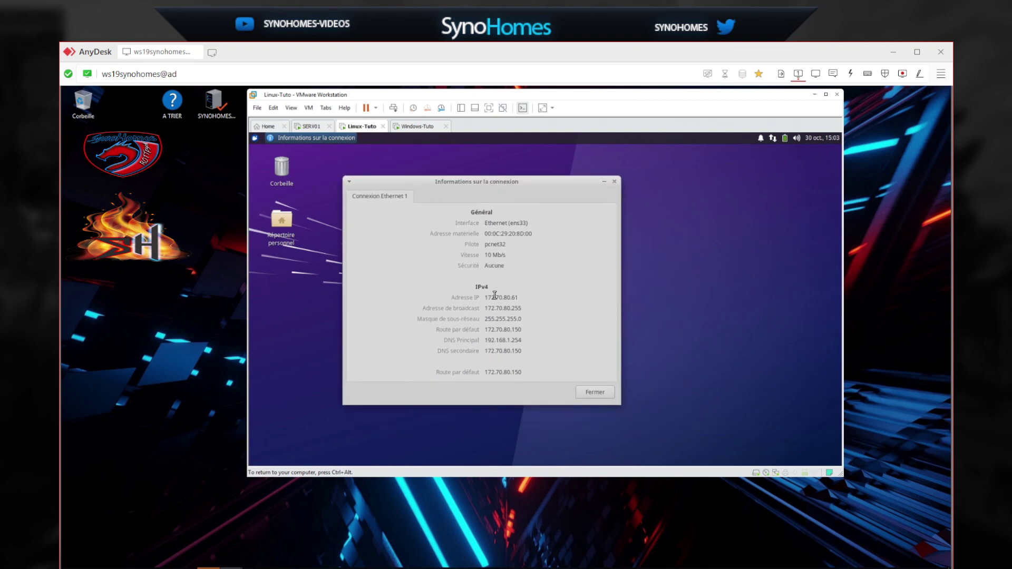
drag(487, 297, 530, 298)
Switch to the SERV01 virtual machine, refresh the CACHECACHE scope's address leases and check the Linux client's reservation status.
click(311, 126)
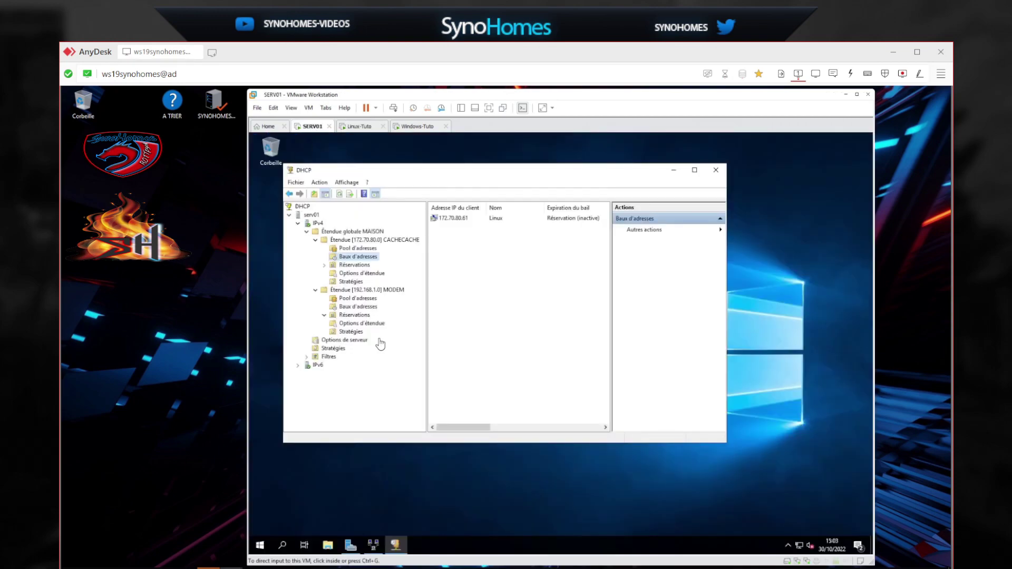
right_click(473, 242)
click(496, 250)
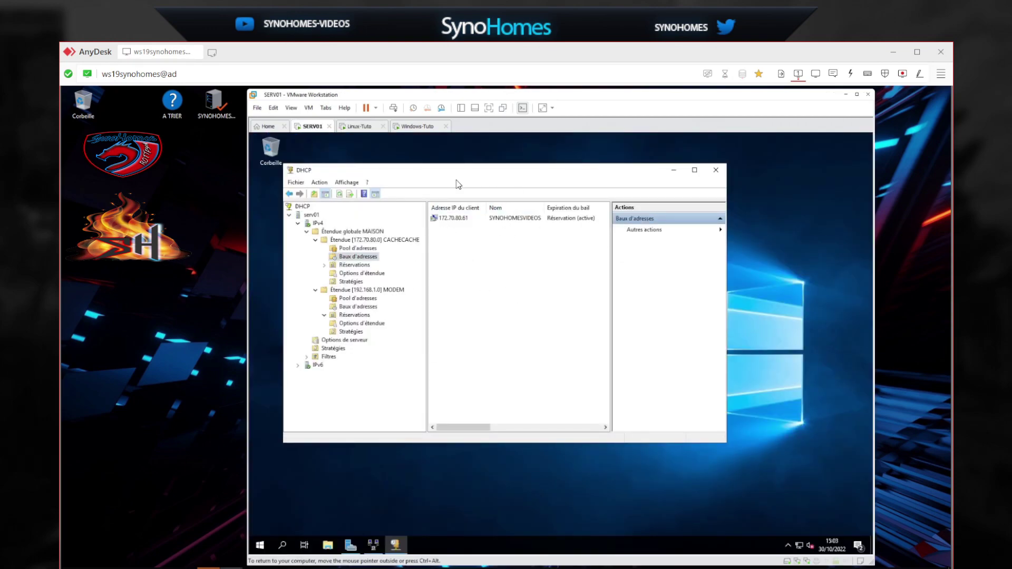
click(474, 218)
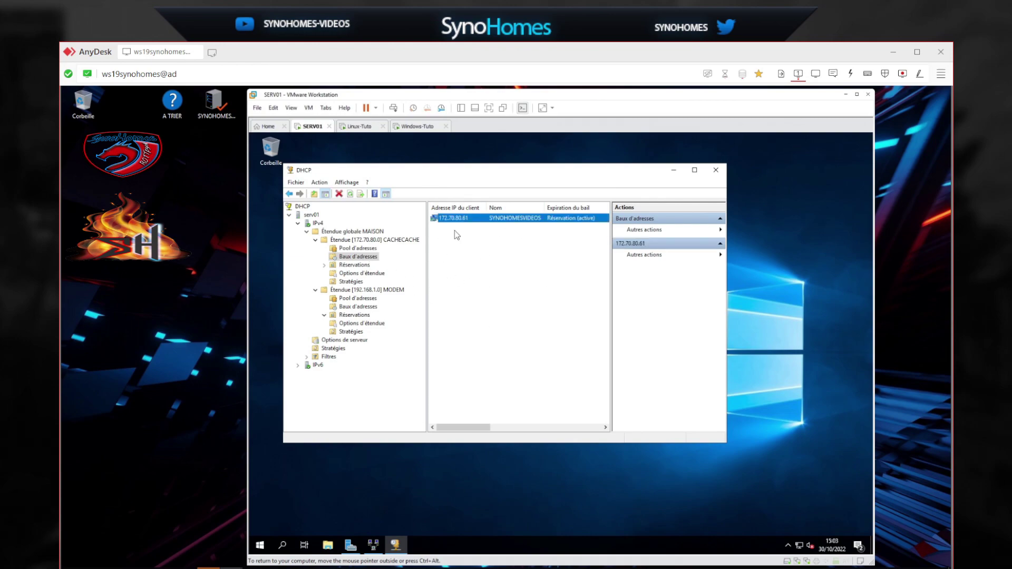
click(582, 220)
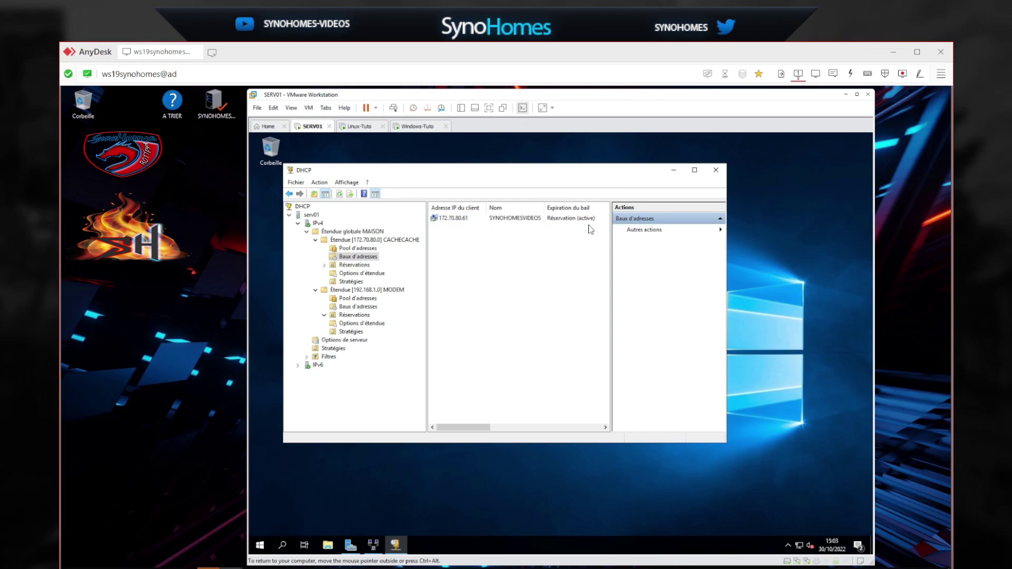
click(582, 220)
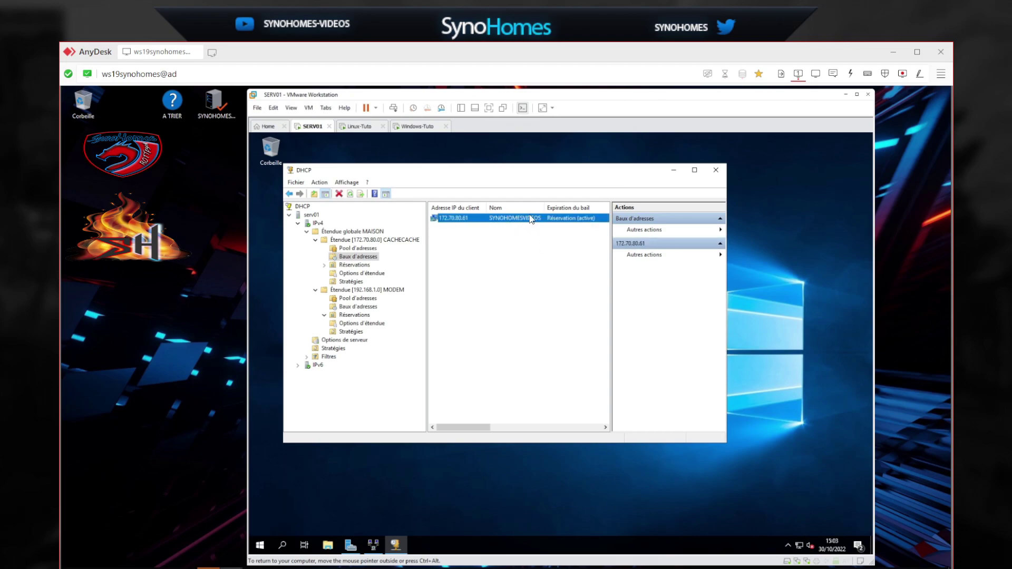
Switch to the Windows-Tuto virtual machine and disable its Ethernet0 adapter, then re-enable it.
click(362, 127)
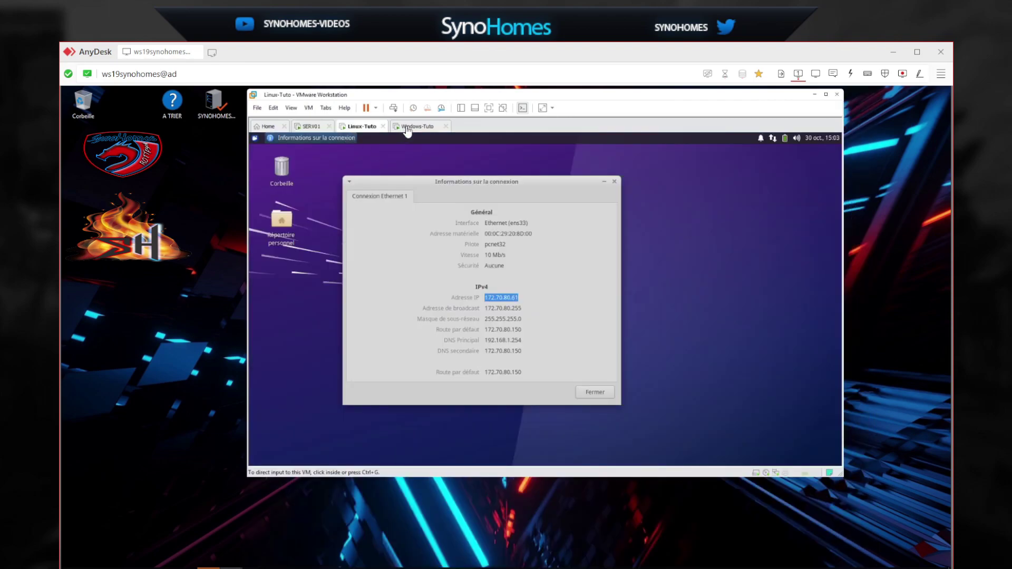
click(414, 127)
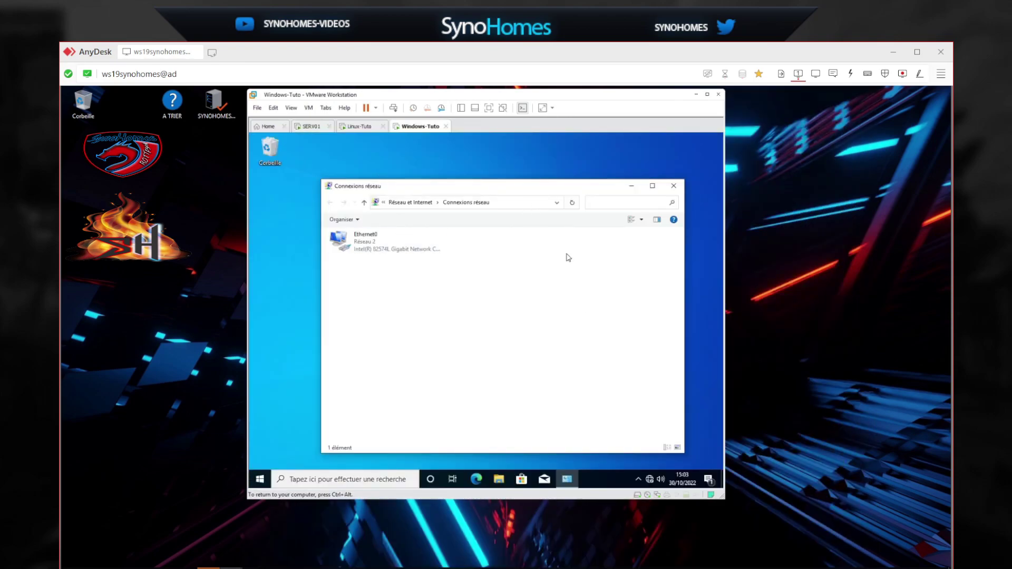
right_click(367, 244)
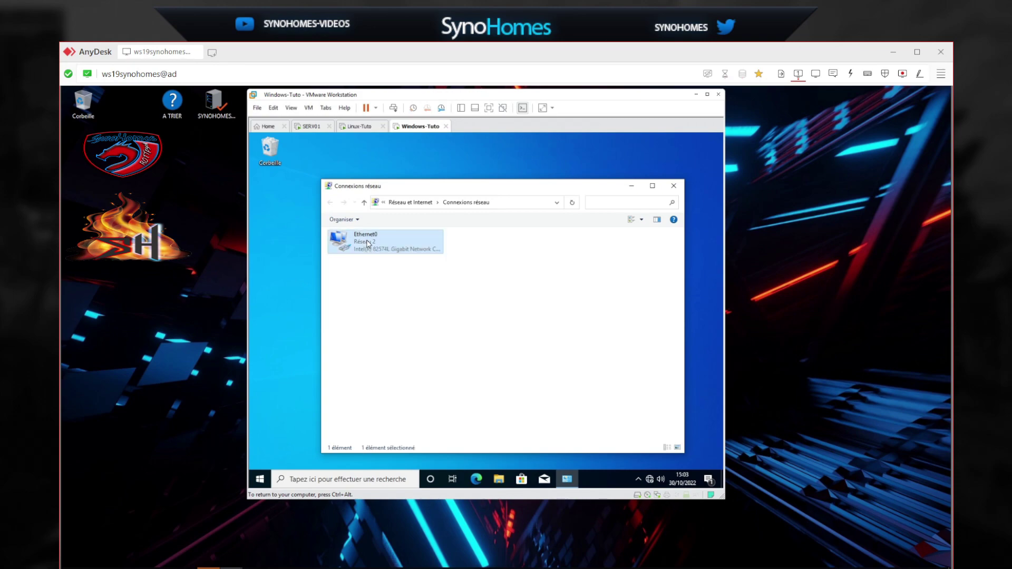
click(393, 247)
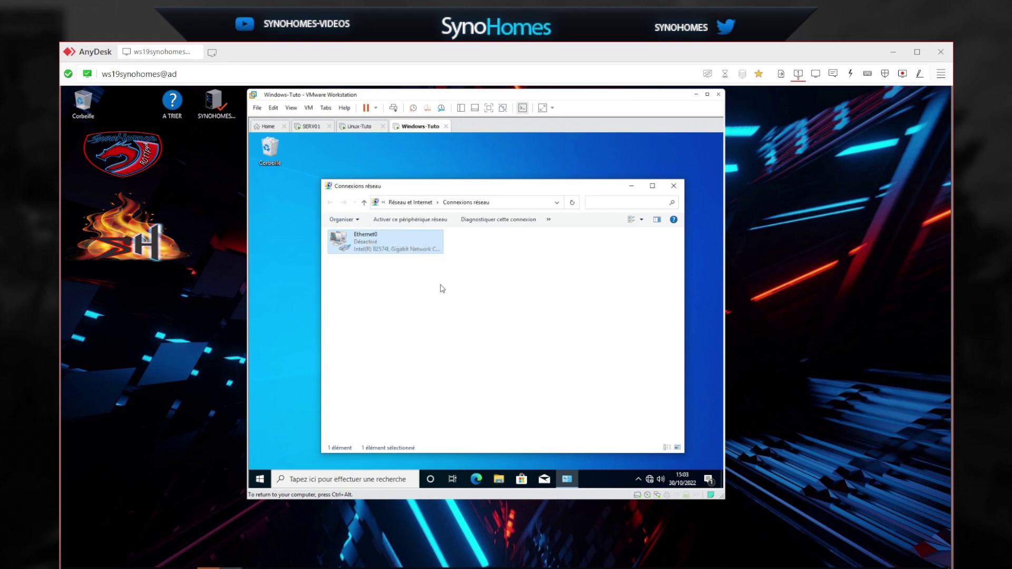
right_click(373, 246)
click(400, 254)
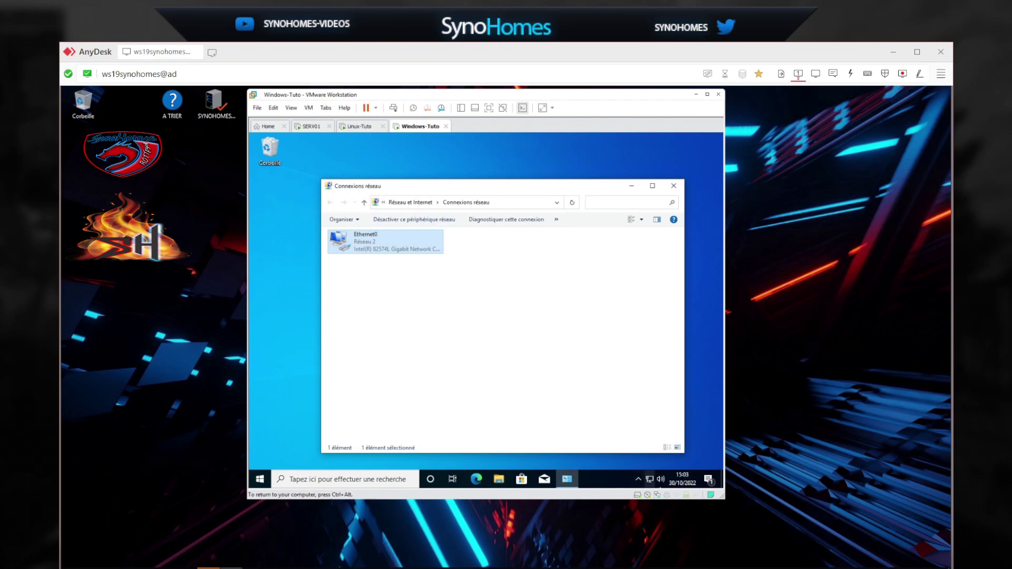
Open the network connection details of Ethernet0 and check its assigned IPv4 address.
mouse_move(651, 481)
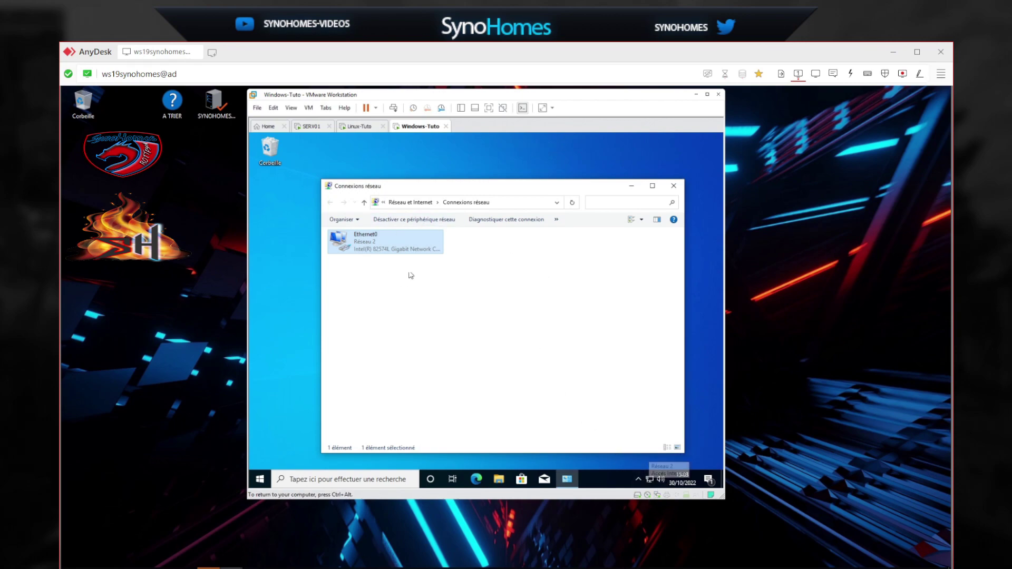
double_click(376, 241)
click(436, 305)
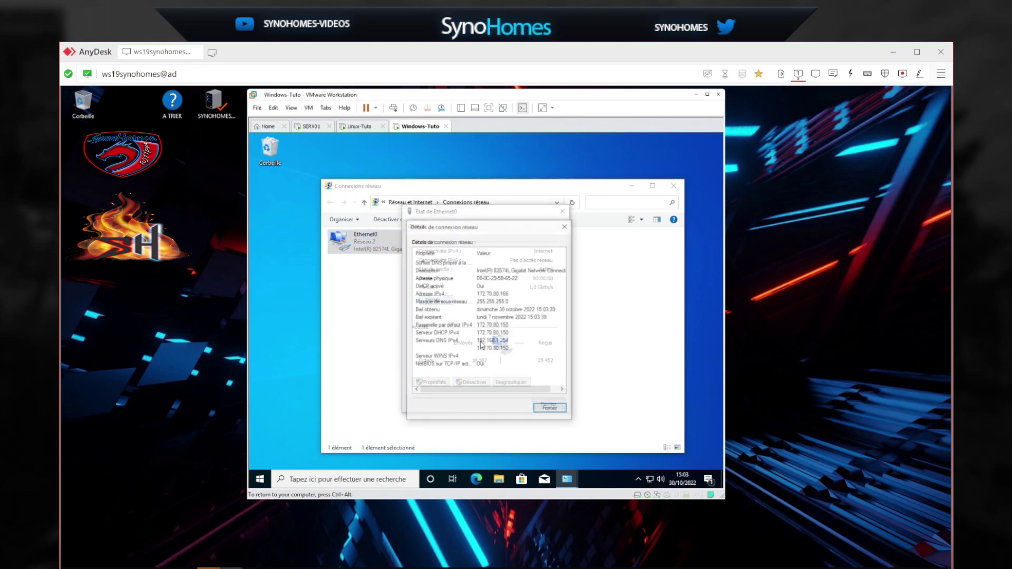
drag(521, 226, 495, 221)
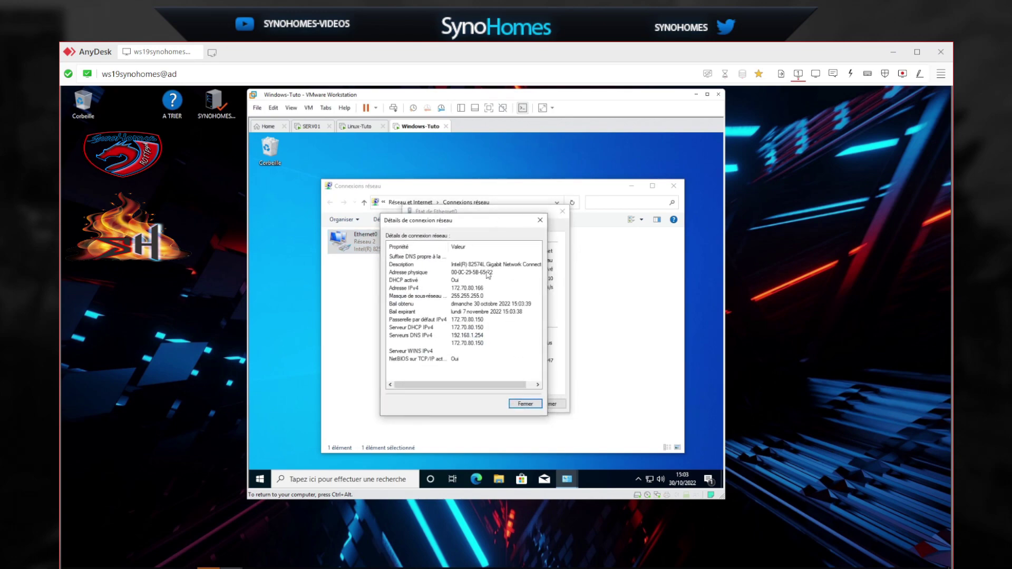
click(459, 289)
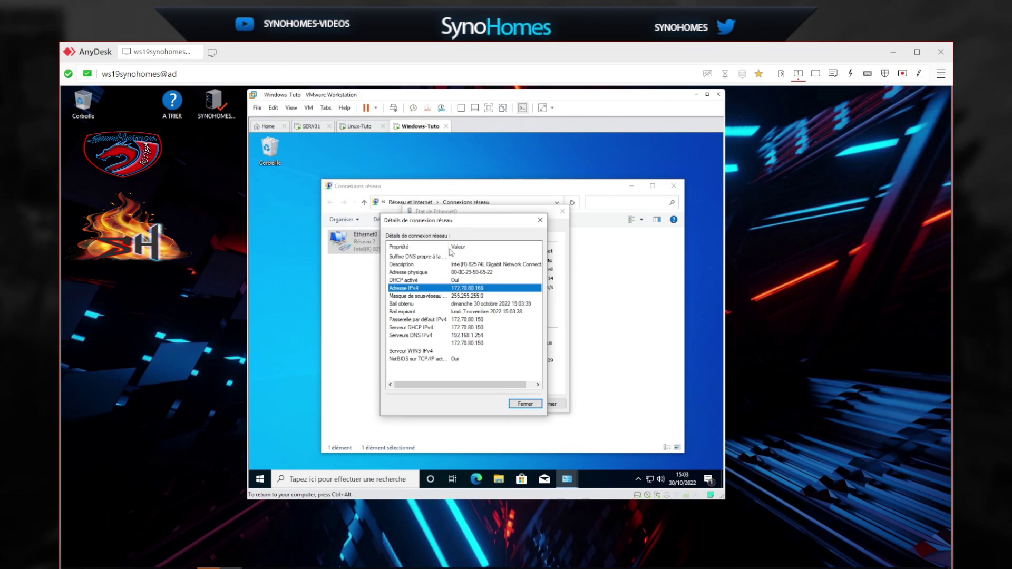
On SERV01, view the CACHECACHE scope's address pool, then refresh its address leases and check the Windows client's lease.
click(314, 126)
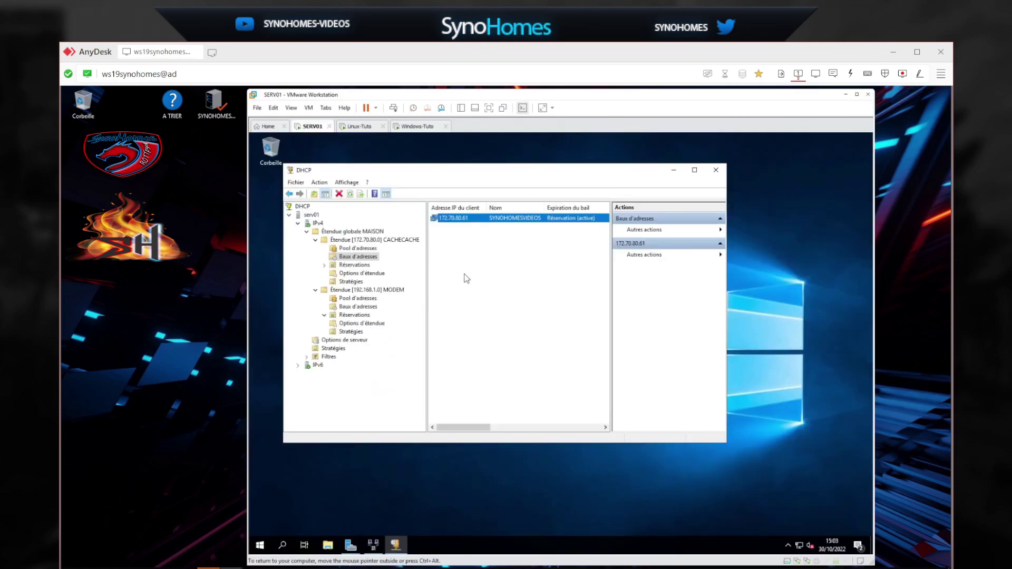
click(359, 249)
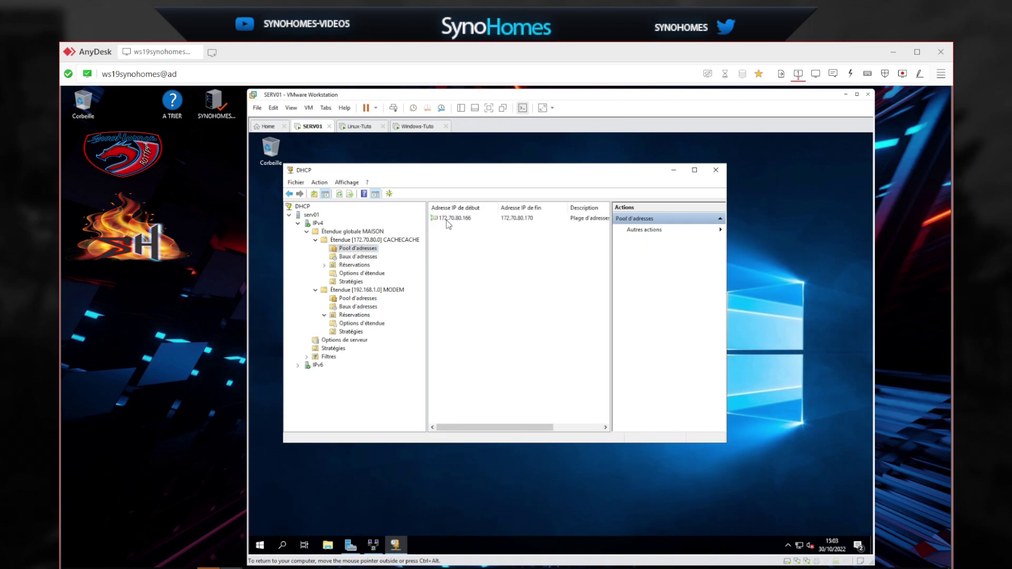
click(359, 257)
right_click(464, 269)
click(495, 273)
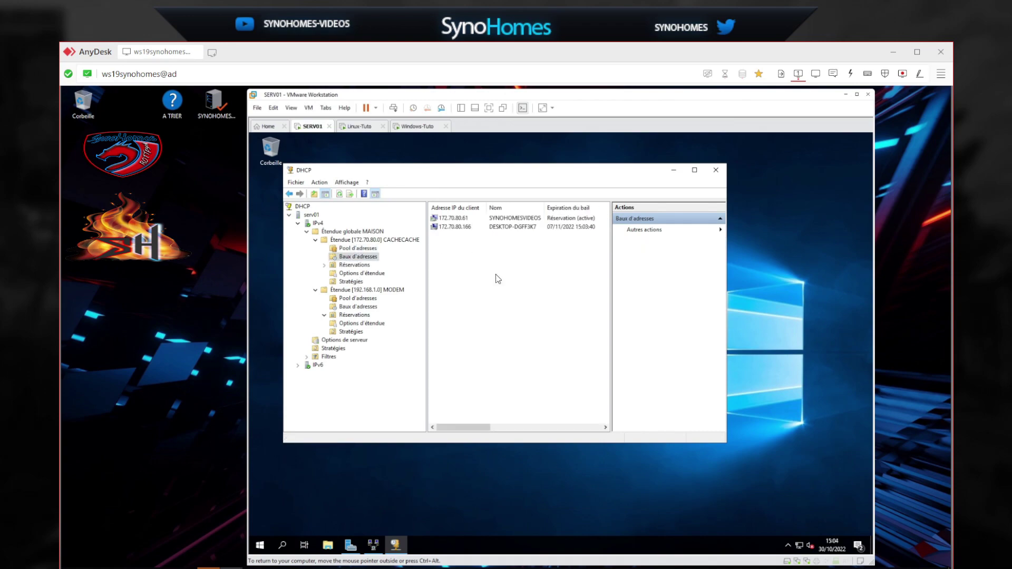
click(532, 227)
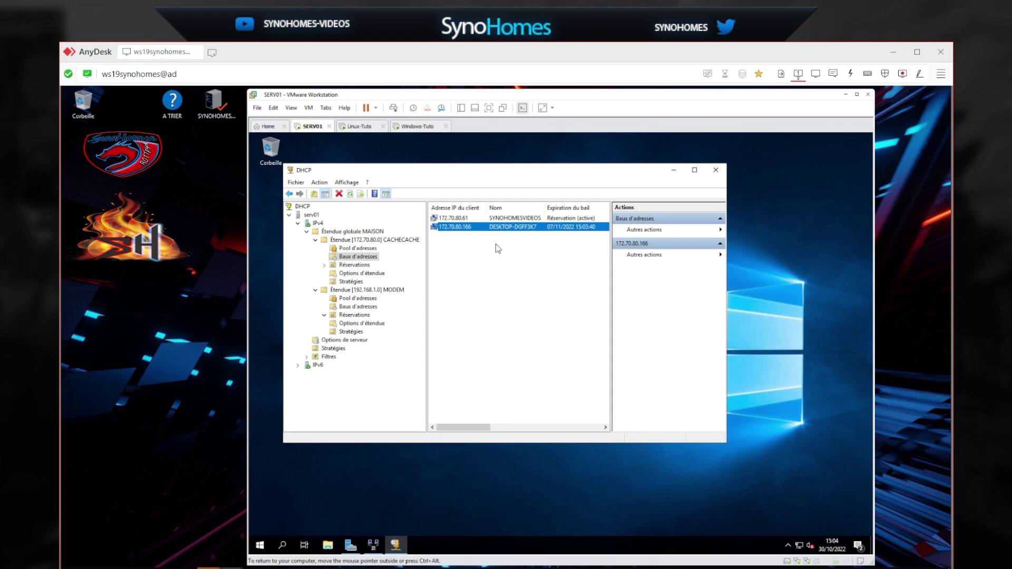
click(484, 272)
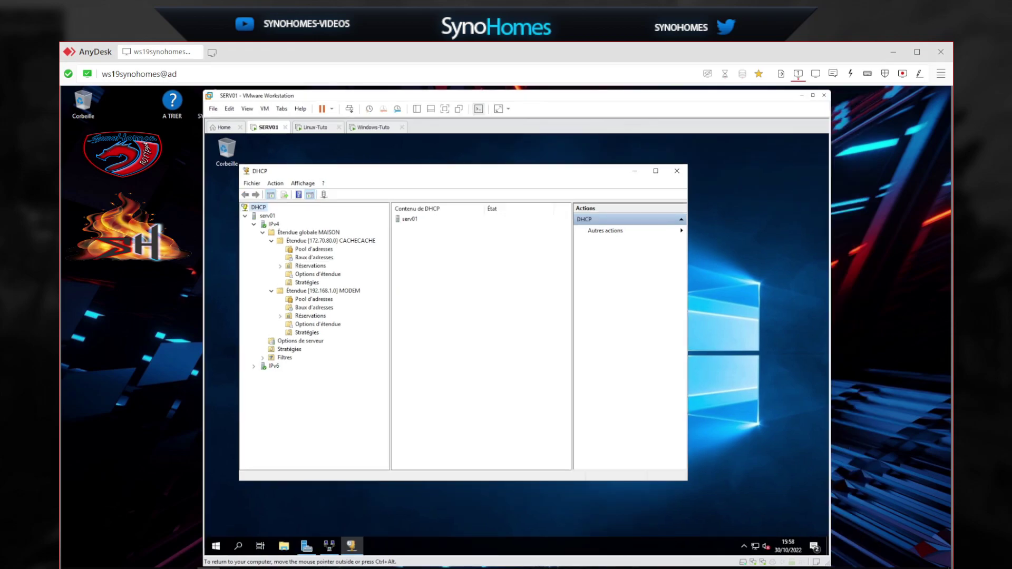
Add a third network adapter to the SERV01 virtual machine and connect it to the custom network VMnet1 (Bridged).
right_click(268, 131)
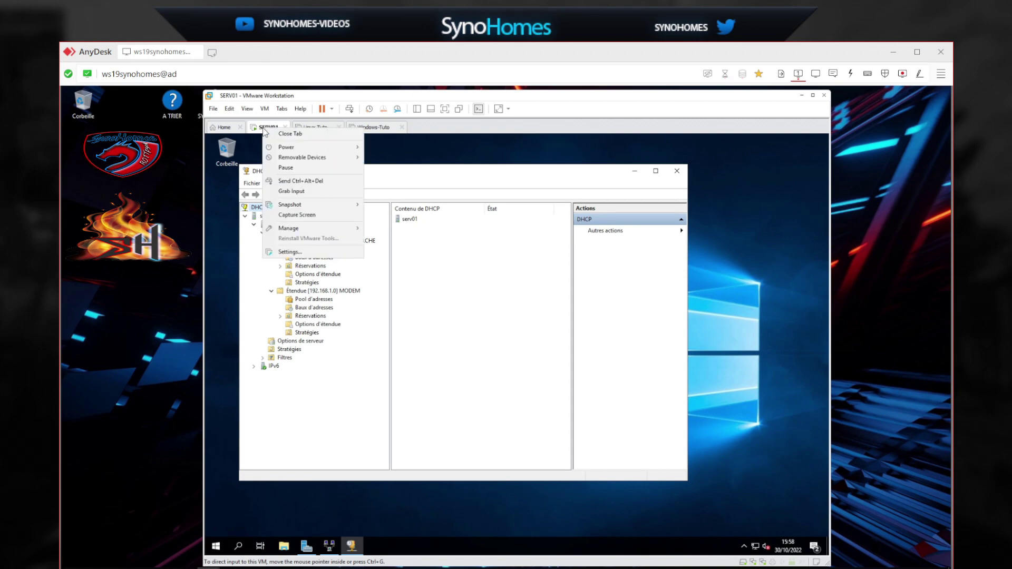
click(337, 255)
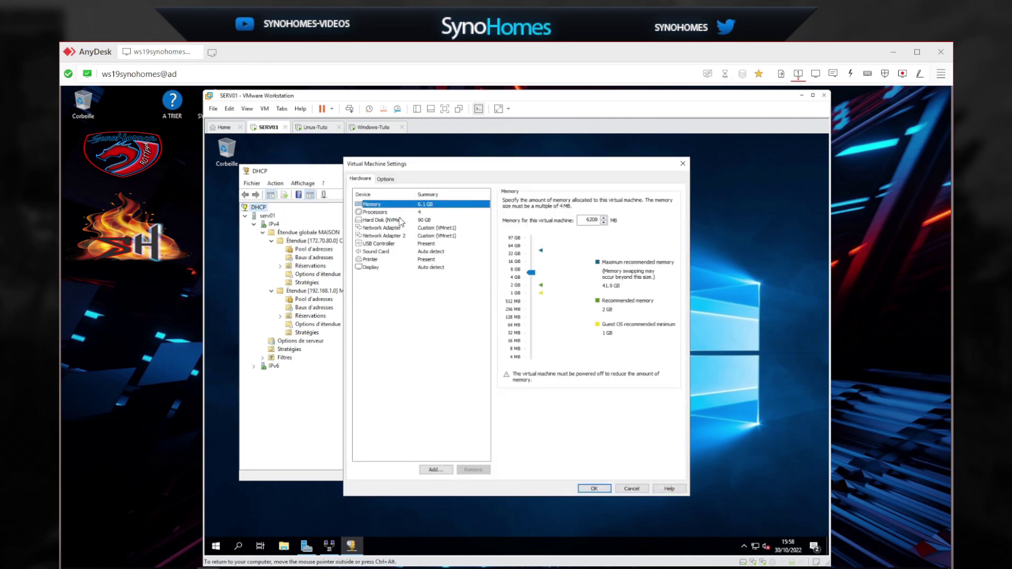
drag(457, 165, 408, 170)
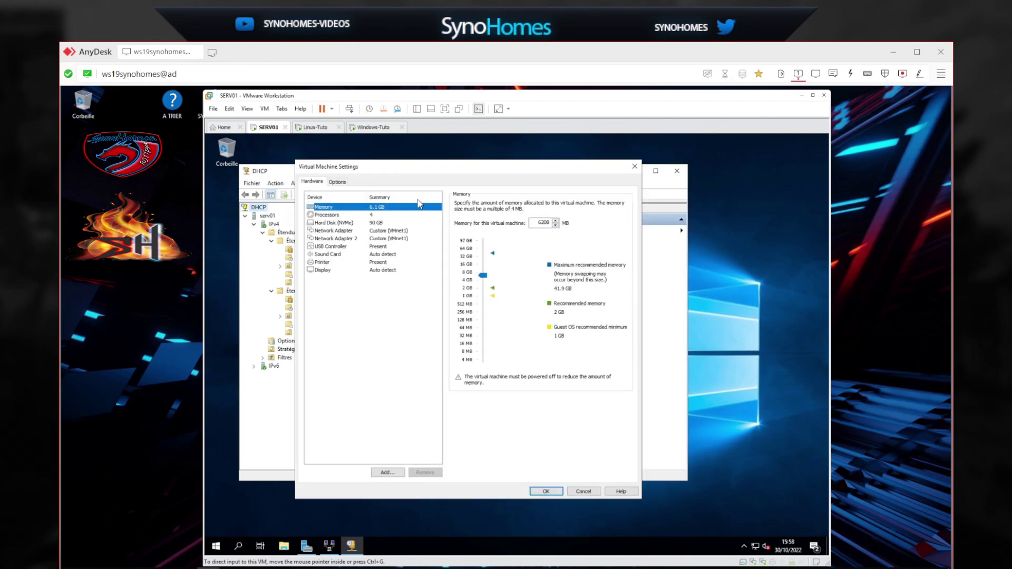
click(388, 472)
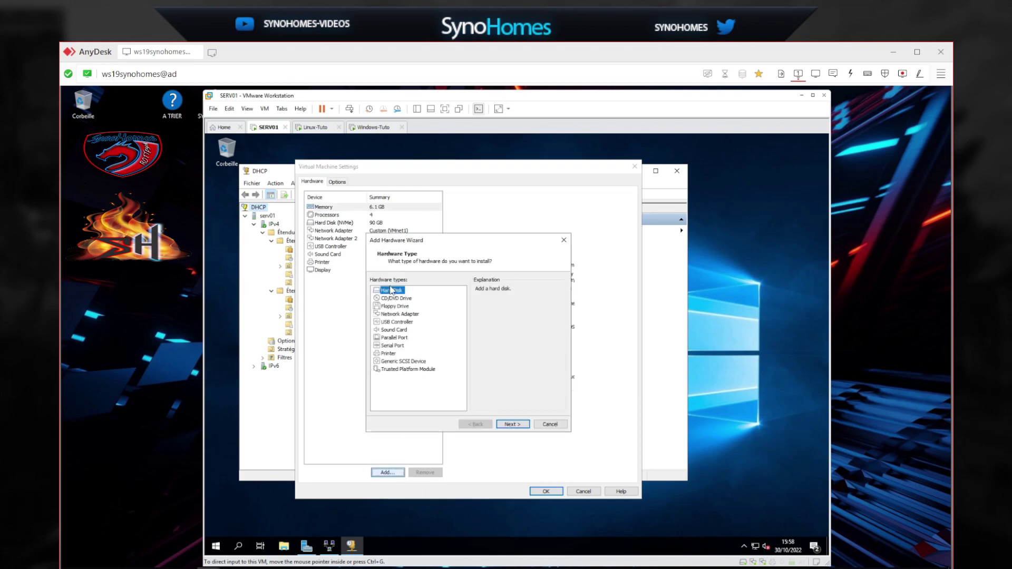
click(396, 315)
click(507, 425)
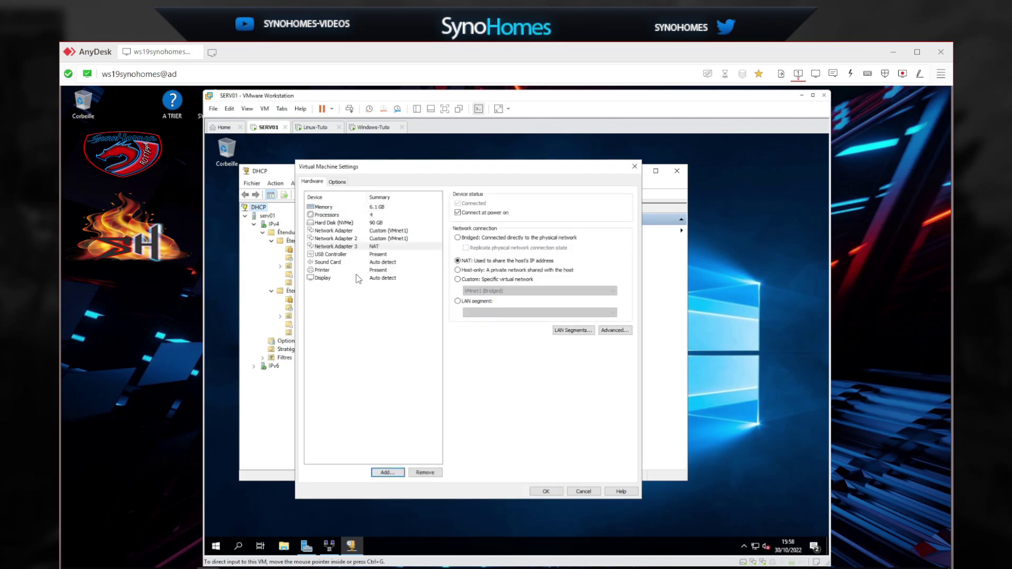
click(475, 281)
click(474, 290)
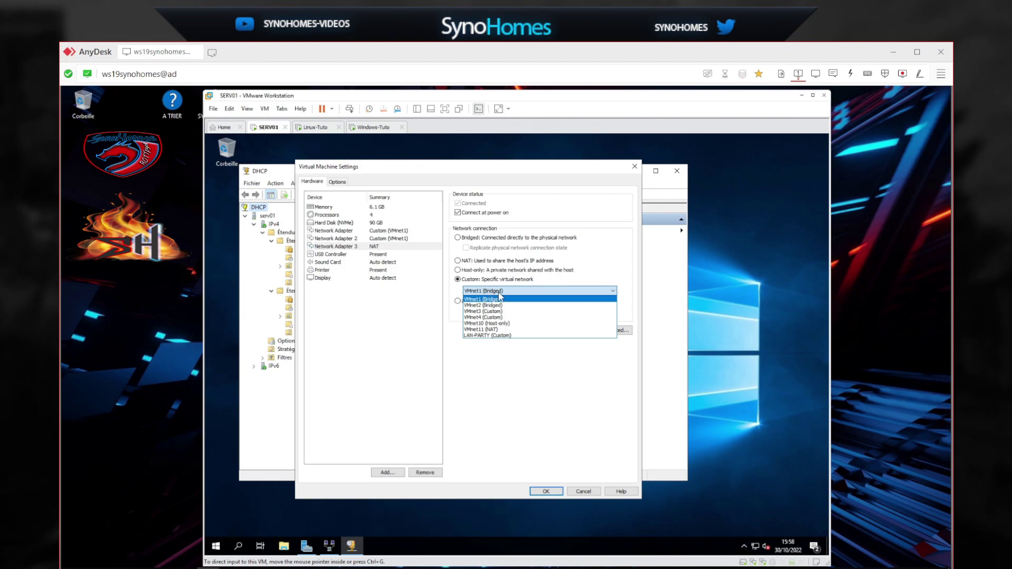
click(491, 303)
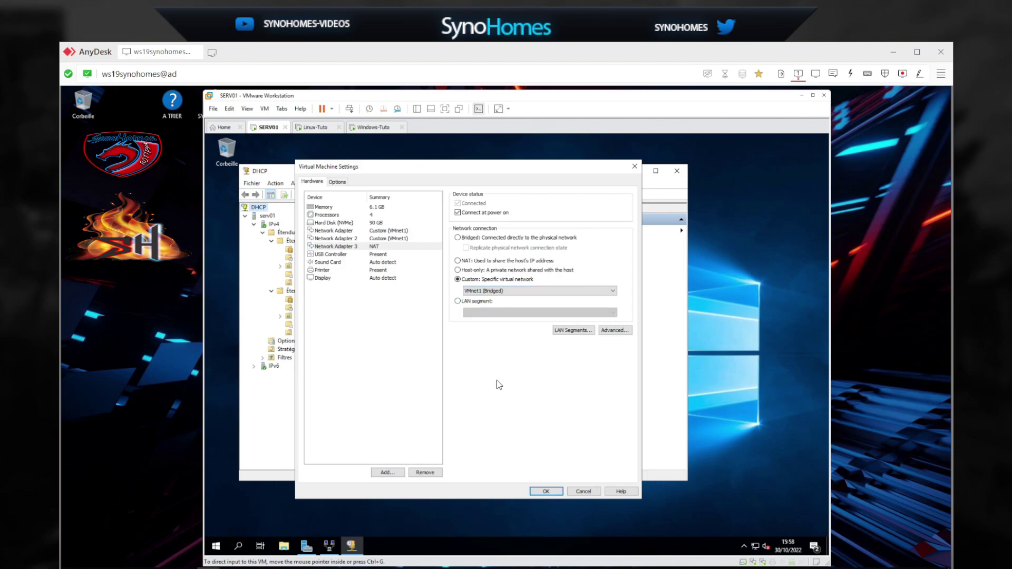
click(546, 492)
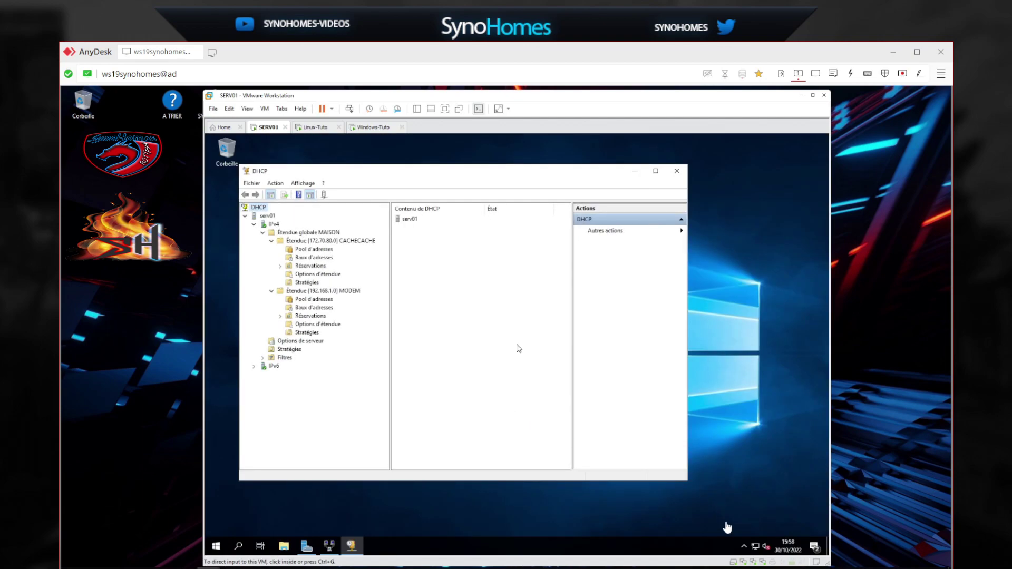
Open the server's list of network connections from its Ethernet network settings.
click(745, 546)
right_click(759, 548)
click(760, 534)
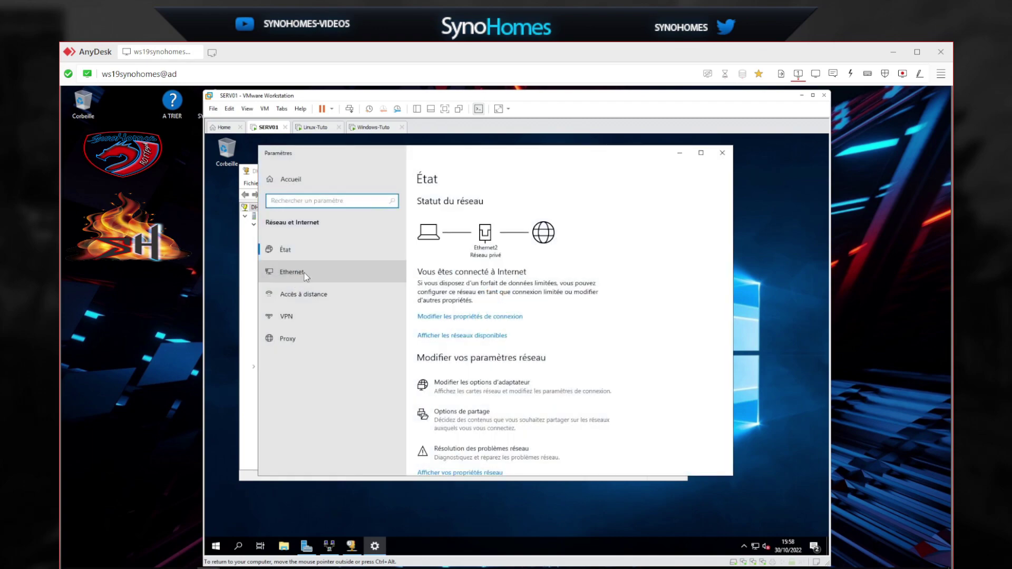
click(296, 272)
click(468, 368)
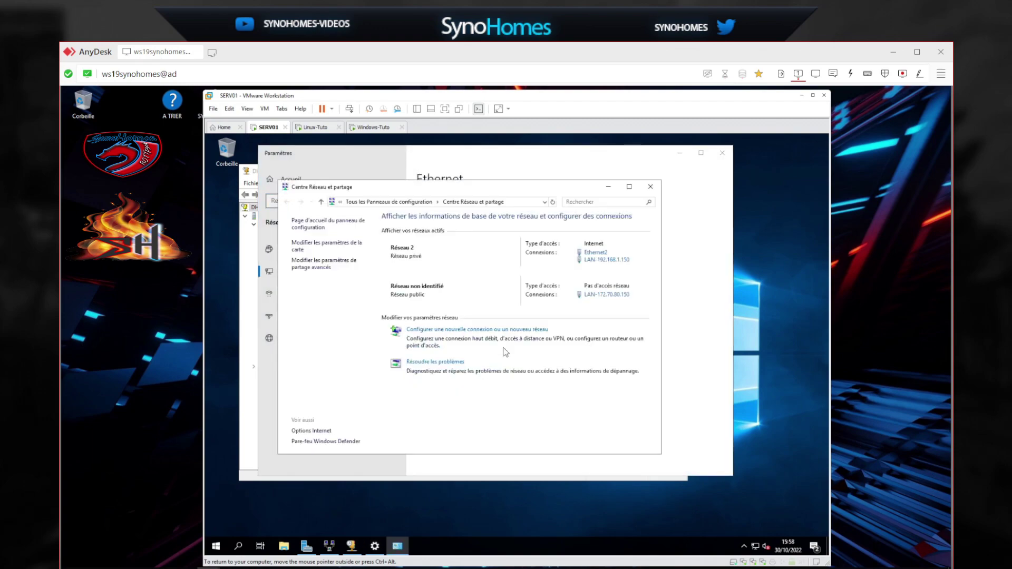
click(326, 248)
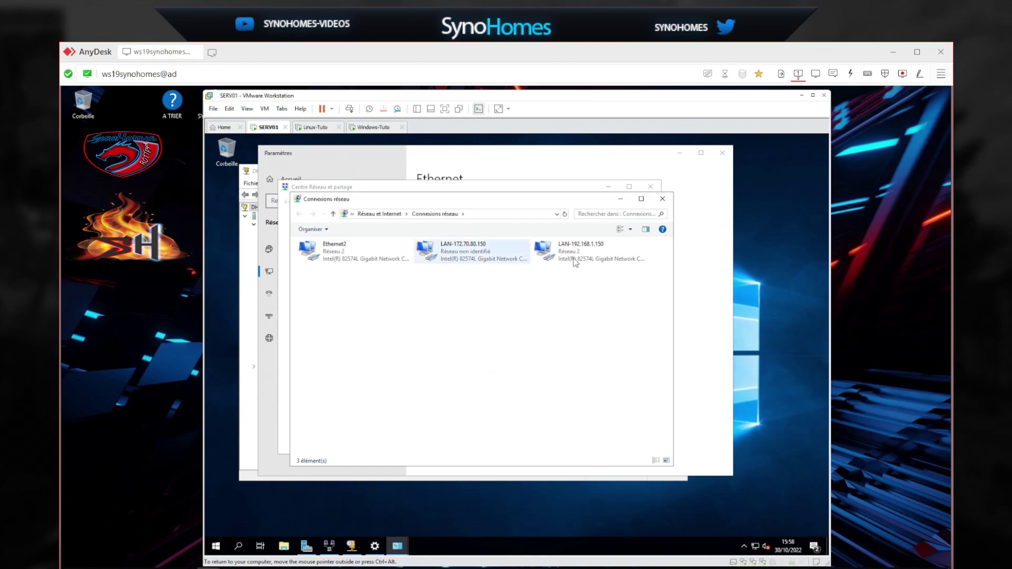
Rename the Ethernet2 connection to LAN-192.168.24.150.
right_click(338, 259)
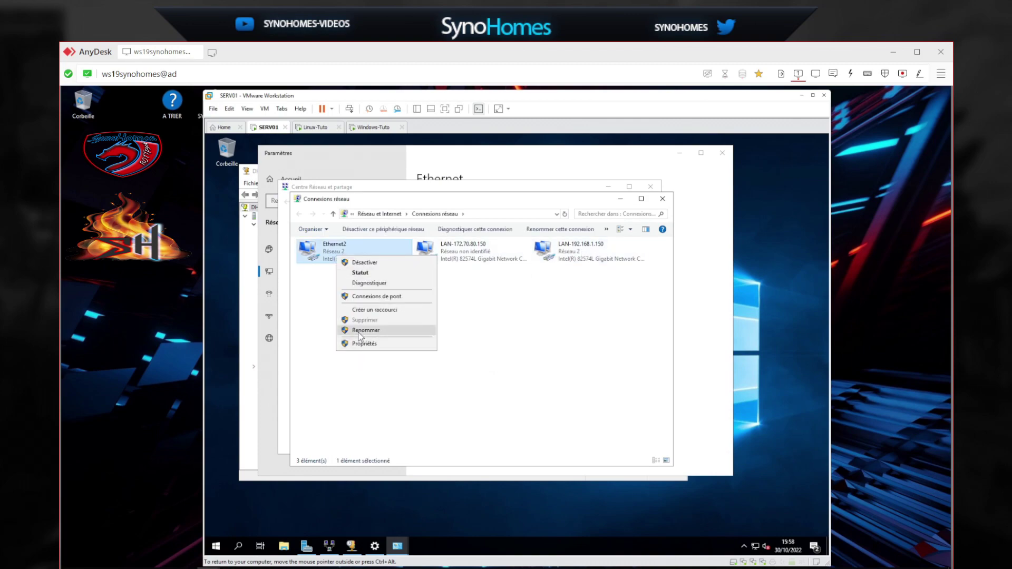
click(364, 339)
text(LAN)
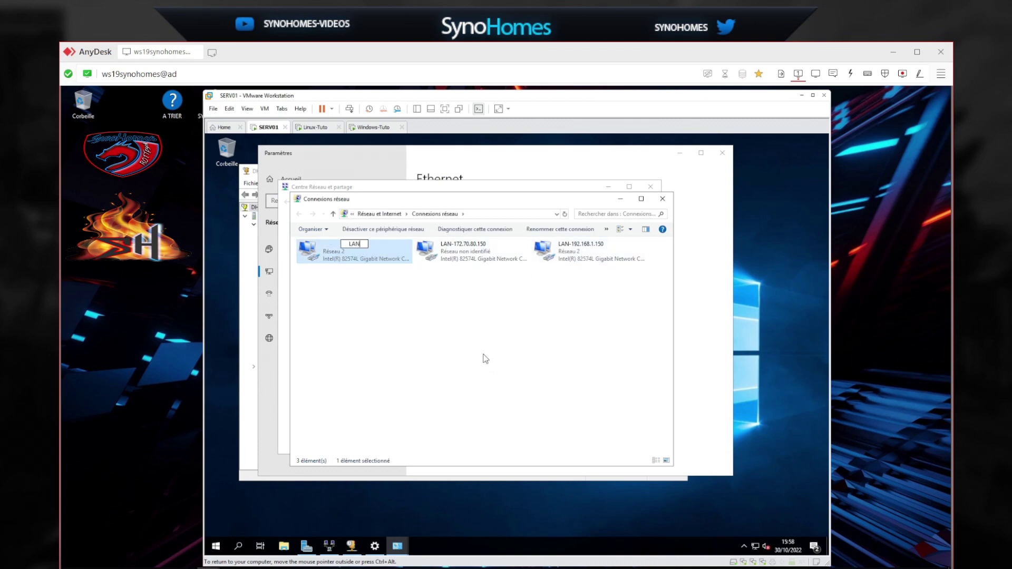
text(-192.168.24.150)
click(485, 359)
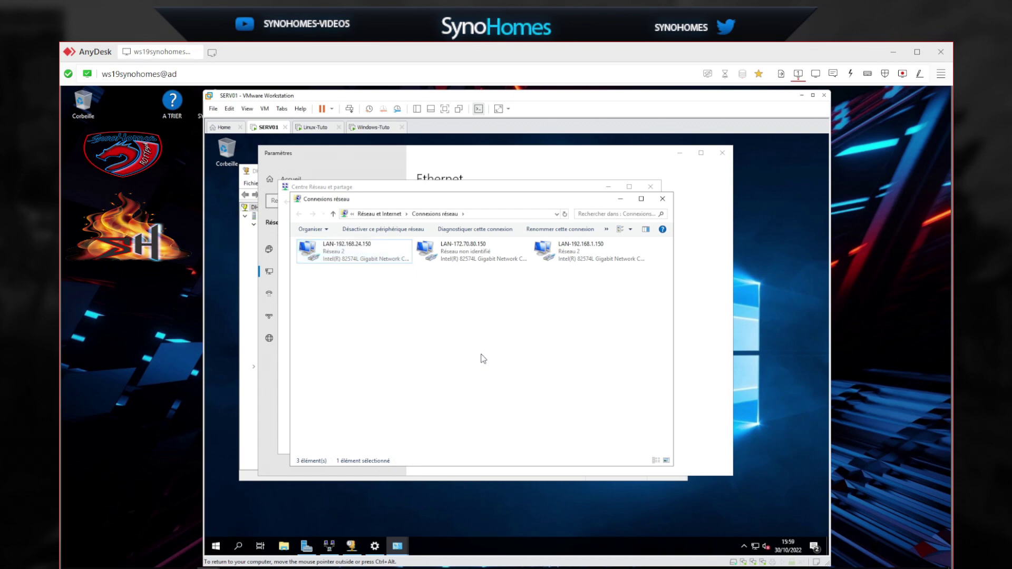
Open the Internet Protocol version 4 properties of the LAN-192.168.24.150 connection.
double_click(362, 242)
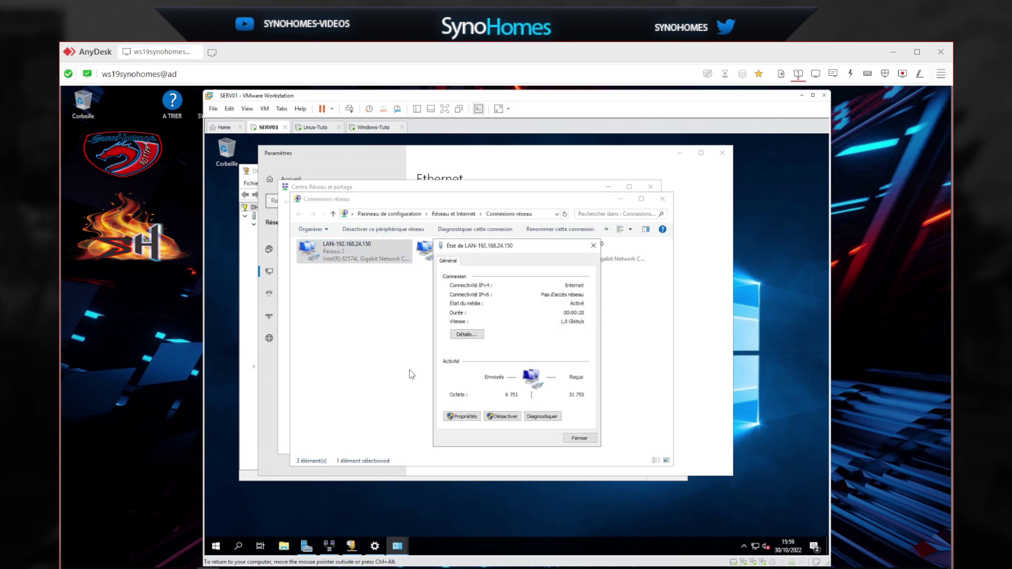
click(475, 416)
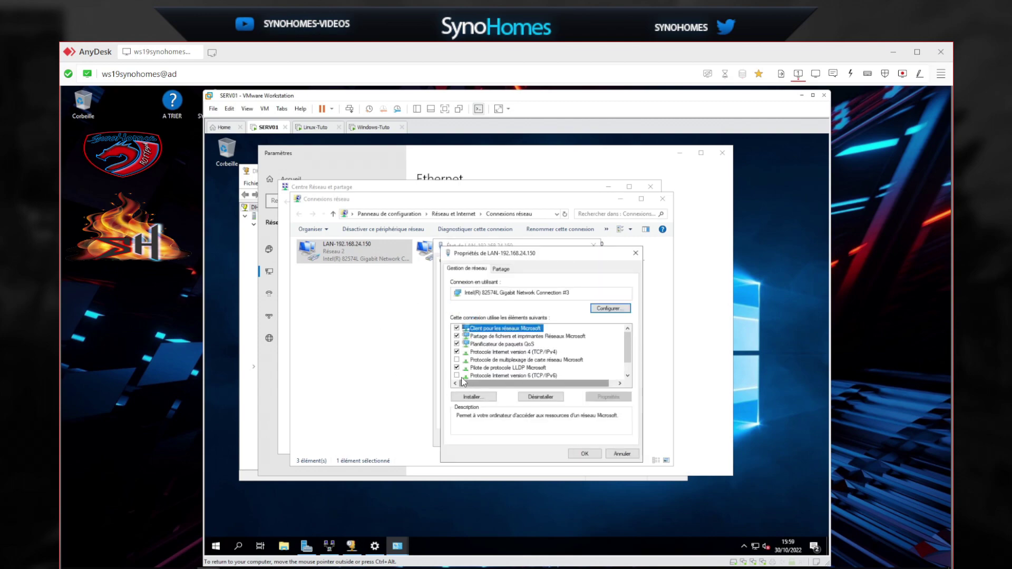
click(501, 352)
click(611, 396)
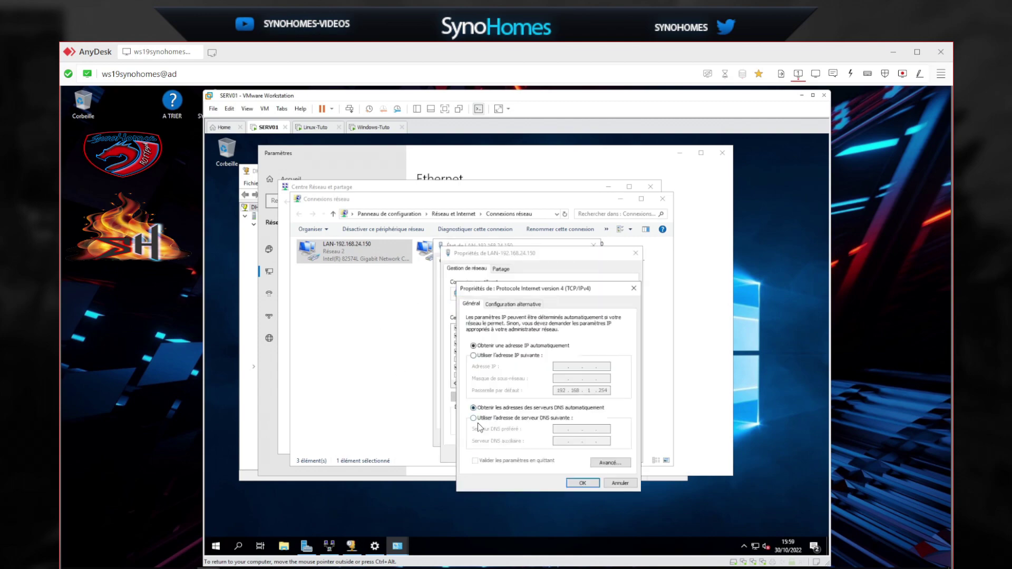
Switch the LAN-192.168.24.150 connection to manual IPv4 addressing and edit the prefilled default gateway.
click(474, 357)
click(607, 391)
key(BackSpace)
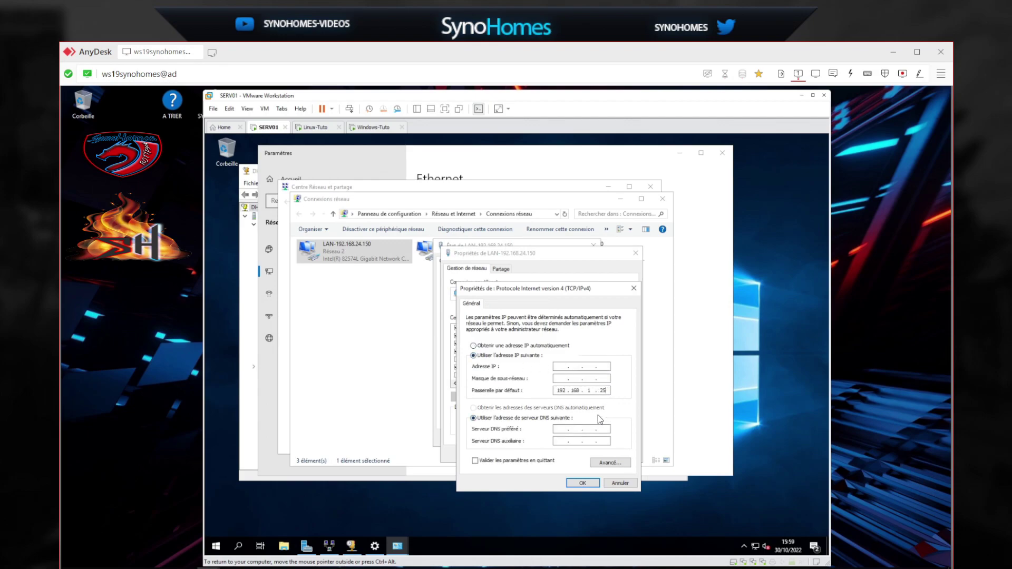
key(BackSpace)
key(BackSpace)
key(BackSpace)
text(1)
Enter the subnet mask for the LAN-192.168.24.150 connection, apply the IPv4 settings and close its dialogs.
double_click(561, 379)
text(255 . 255)
click(599, 379)
text(2)
click(583, 484)
click(580, 464)
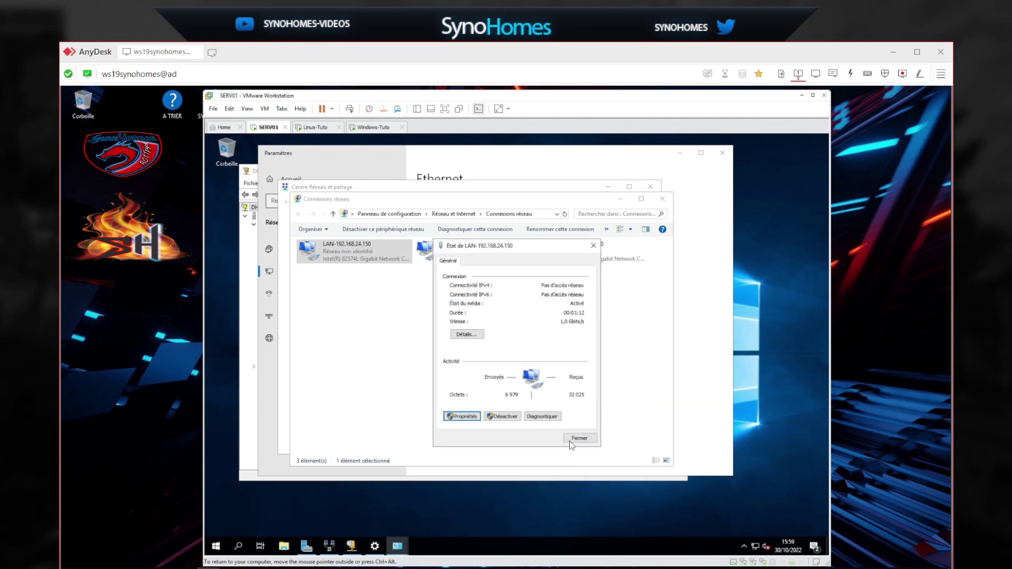
click(579, 437)
Disable and re-enable the LAN-192.168.24.150 connection, and close the network windows to return to the DHCP console.
right_click(343, 249)
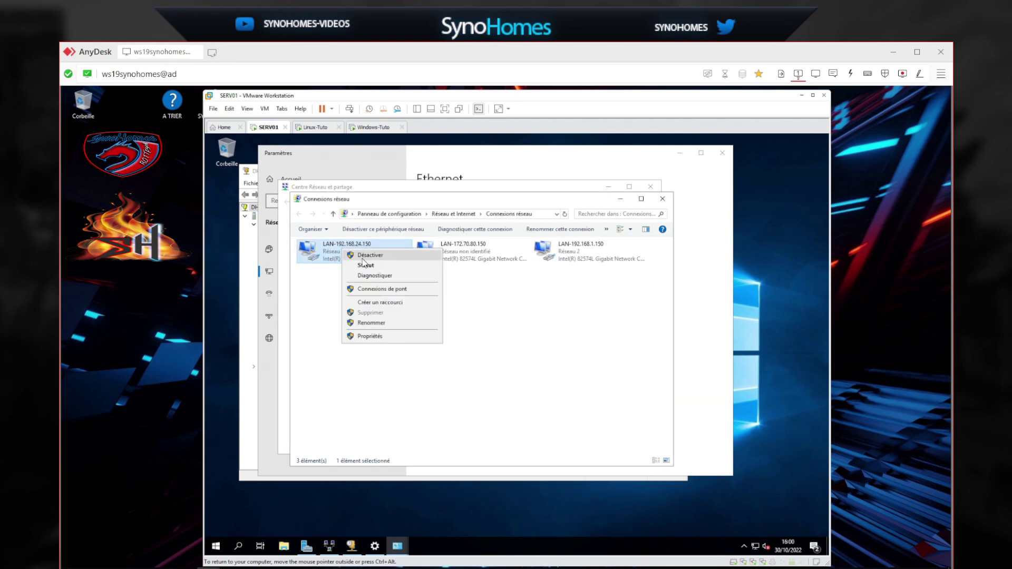
click(369, 255)
right_click(343, 249)
click(381, 256)
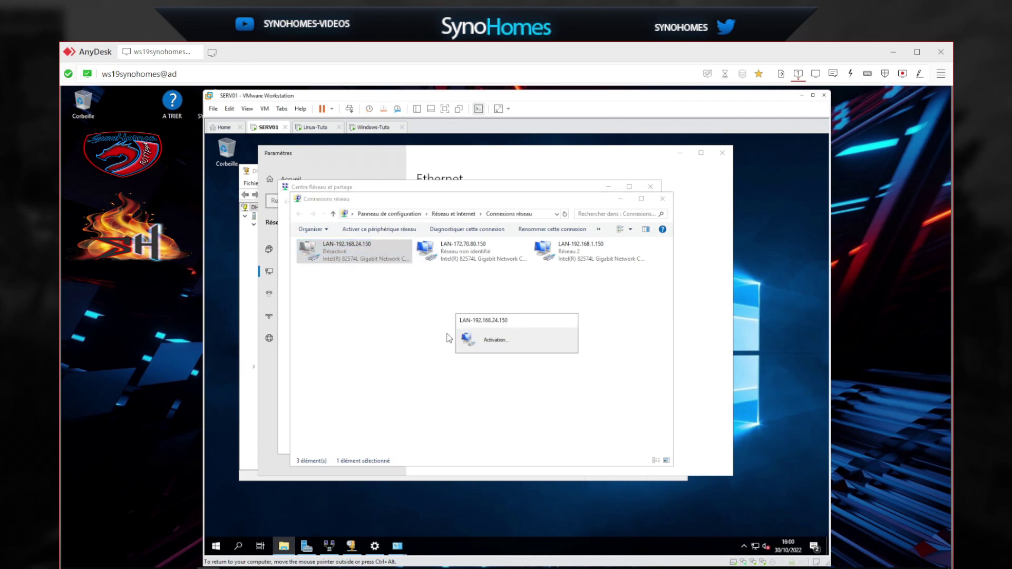
click(663, 198)
click(657, 191)
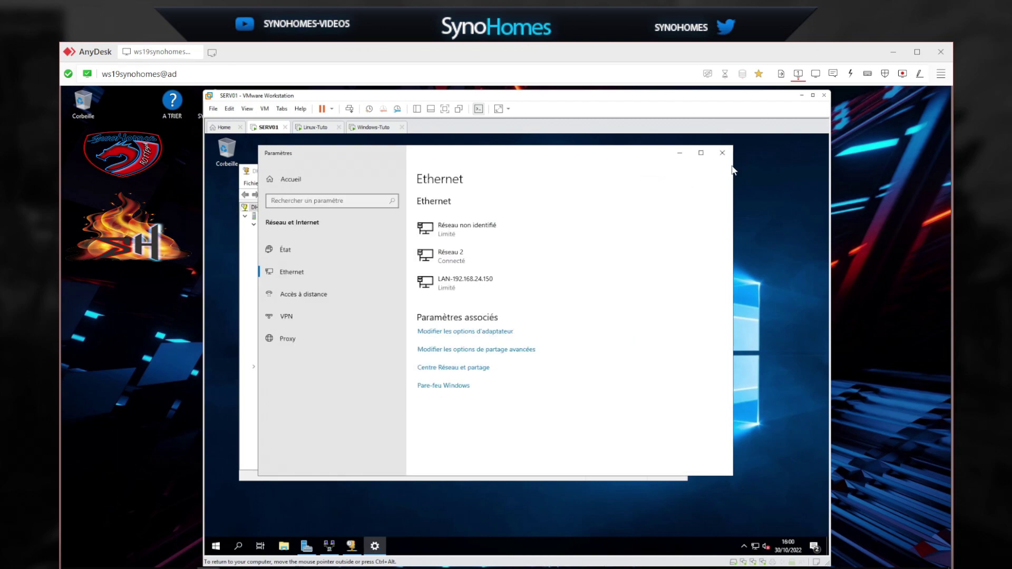
click(722, 153)
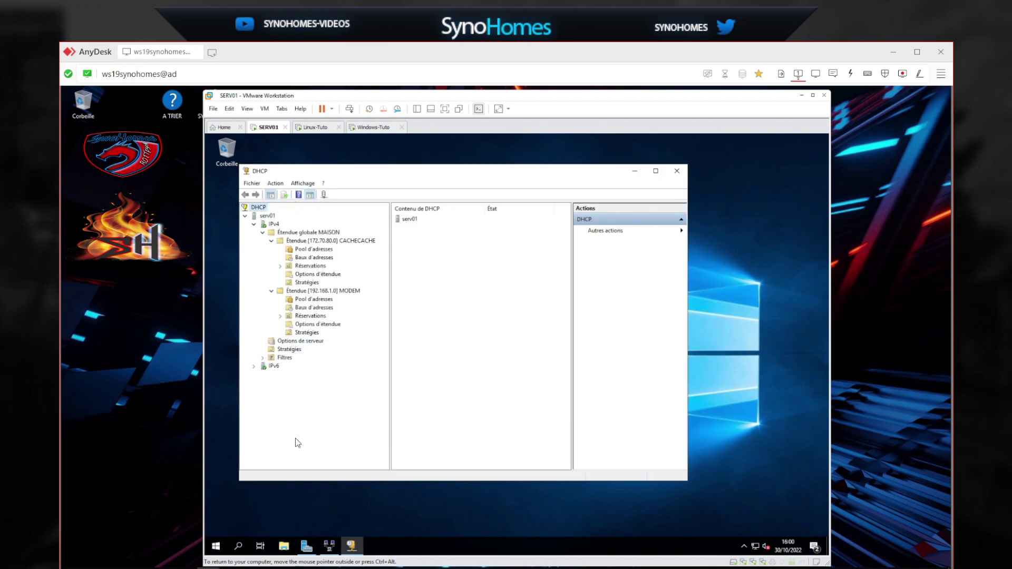
Start a new scope in the MAISON superscope and name it CACHECACHE2.
click(263, 233)
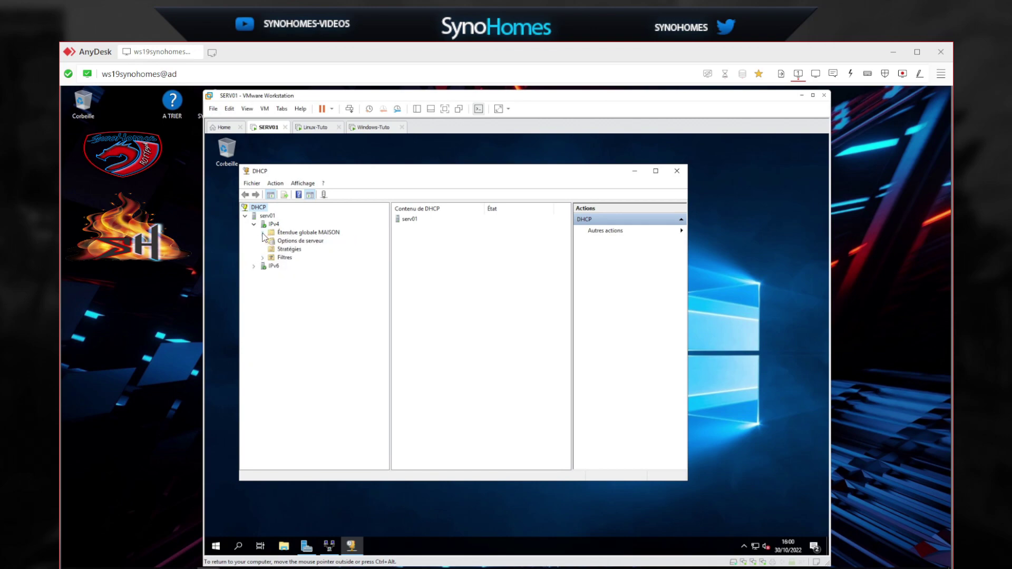
click(262, 233)
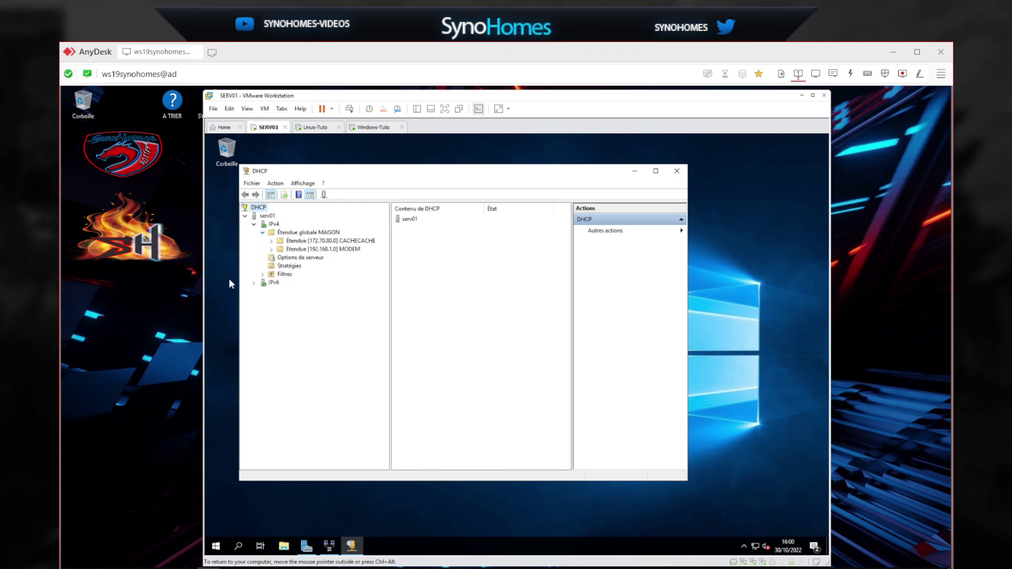
click(298, 232)
right_click(314, 236)
click(324, 252)
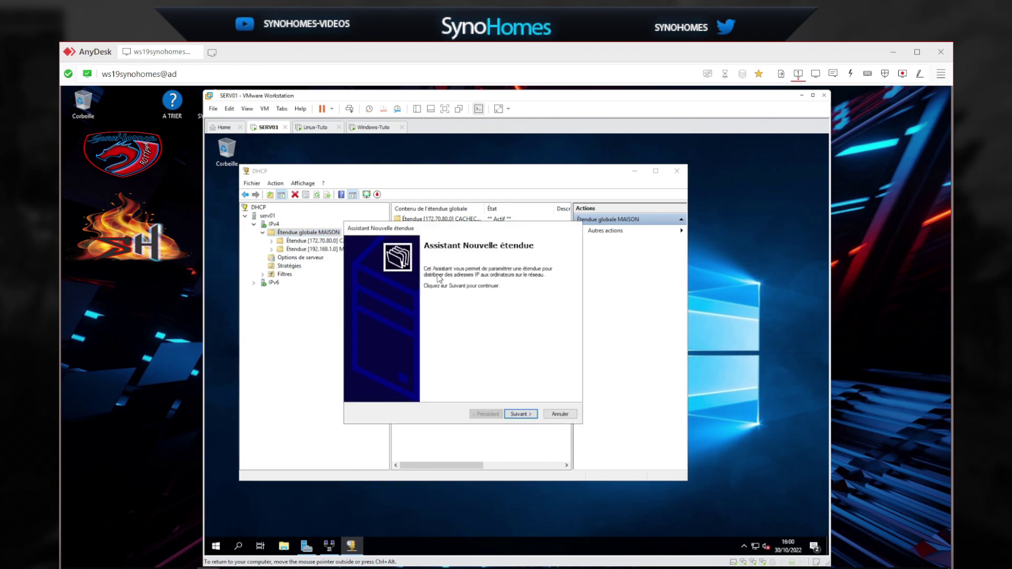
click(520, 414)
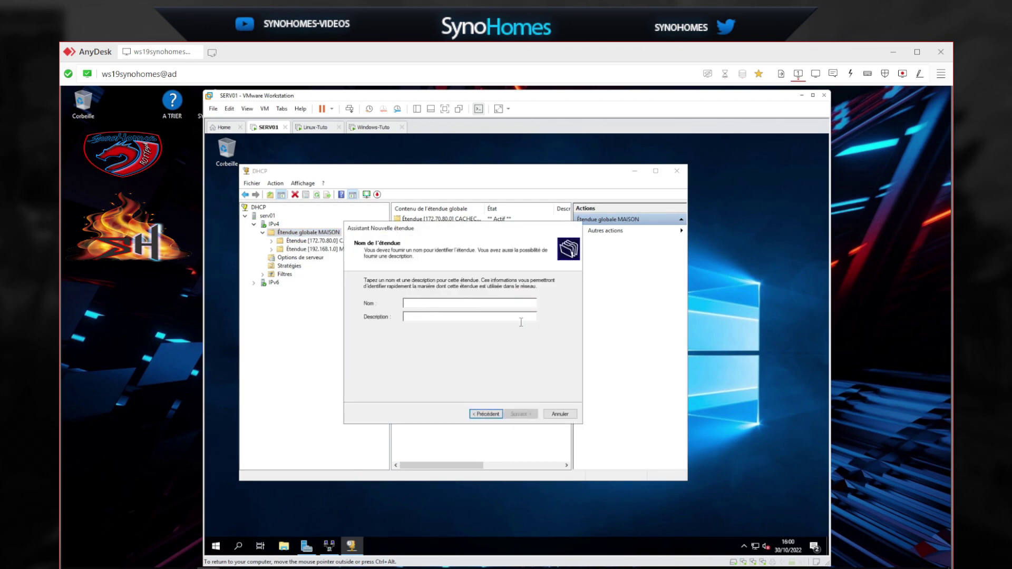
text(CACHECACHE2)
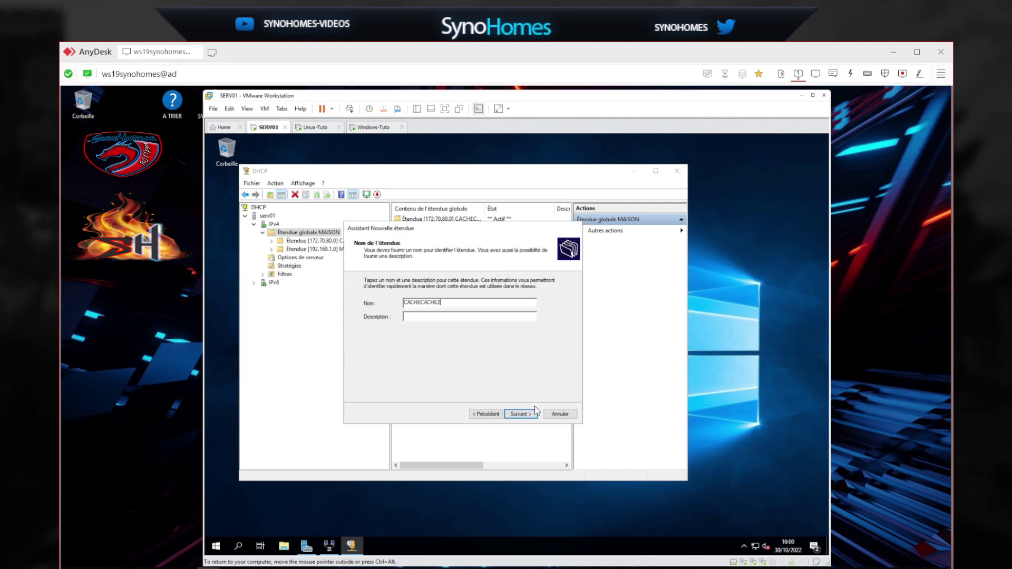
click(532, 414)
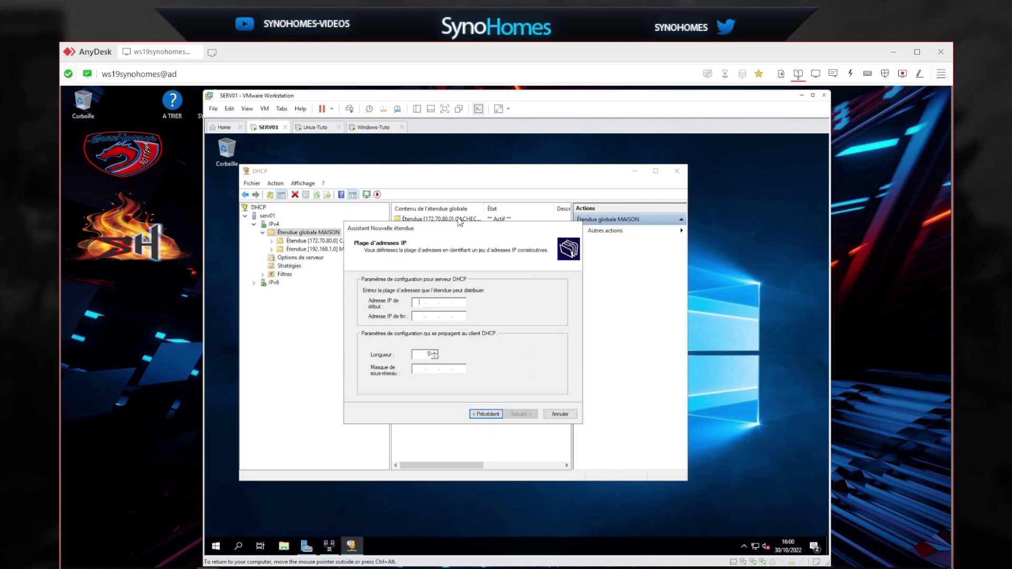
Set the new scope's address range from 192.168.24.200 to 192.168.24.202 with a 24-bit subnet mask.
drag(417, 228, 528, 234)
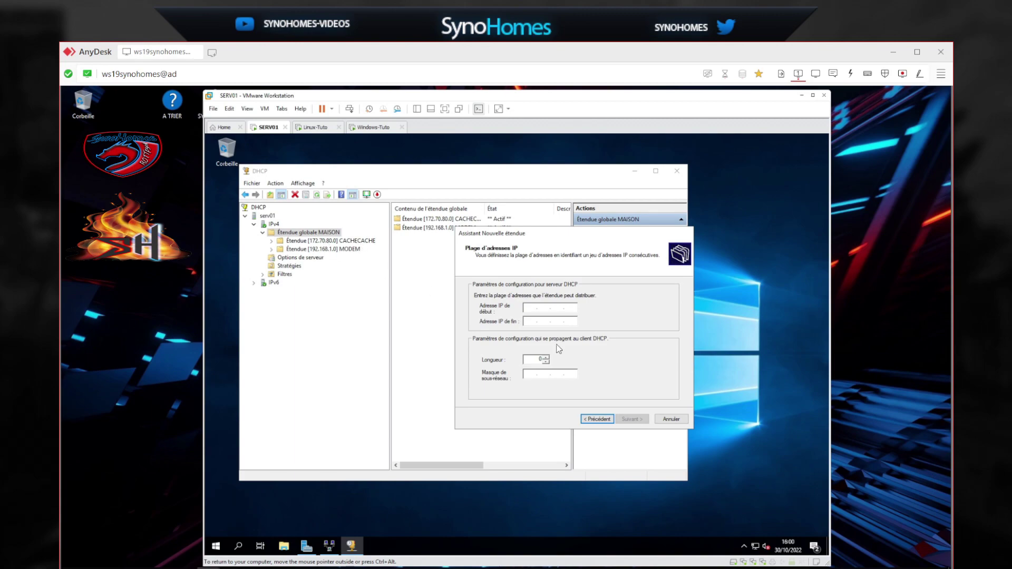
text(192 . 168 . 24 . 200)
key(Tab)
text(19)
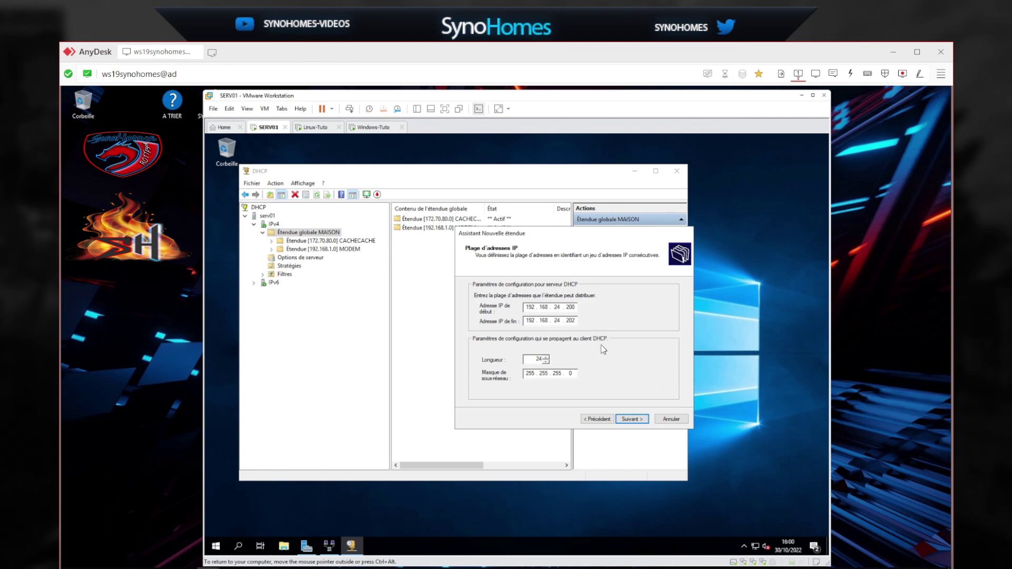
click(627, 421)
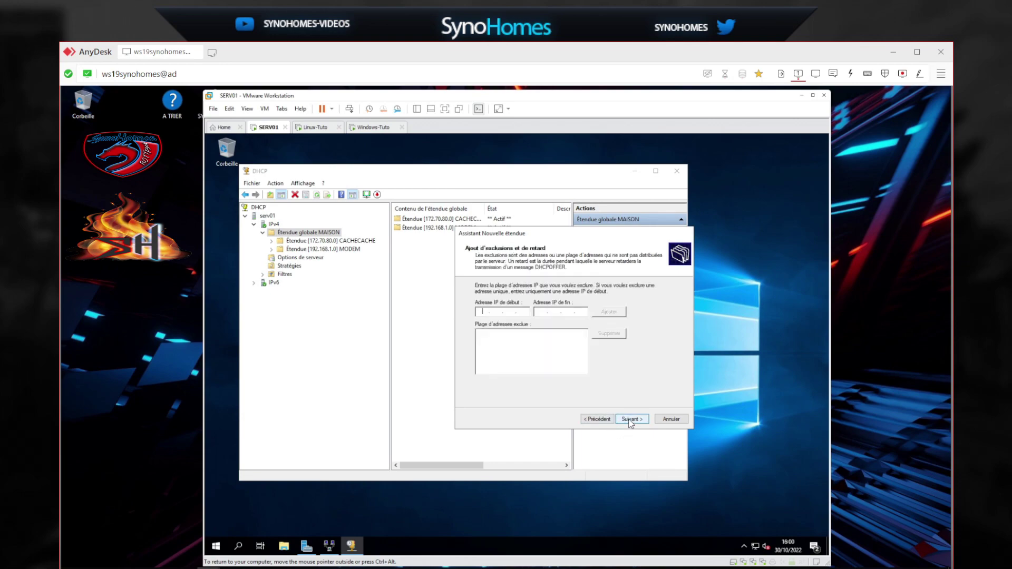
Accept the exclusion and lease defaults, choose to configure the DHCP options immediately, and add 192.168.24.150 as the router.
click(631, 422)
click(631, 420)
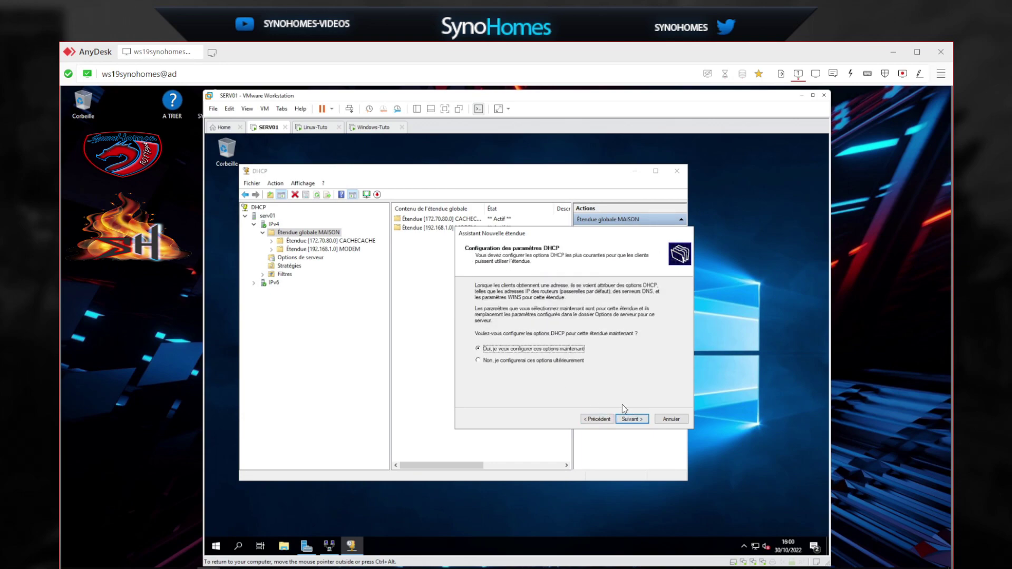
click(630, 419)
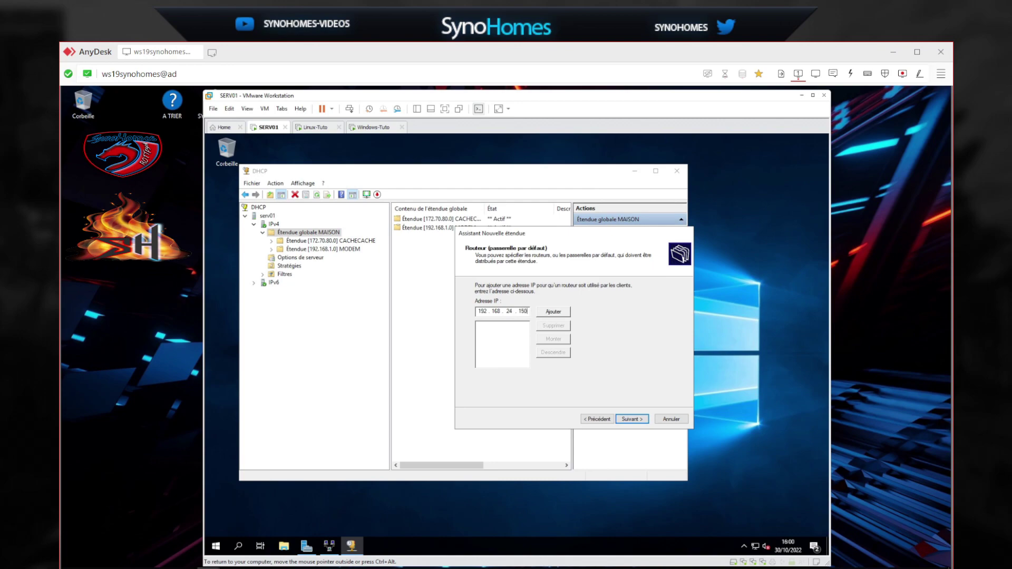
click(565, 314)
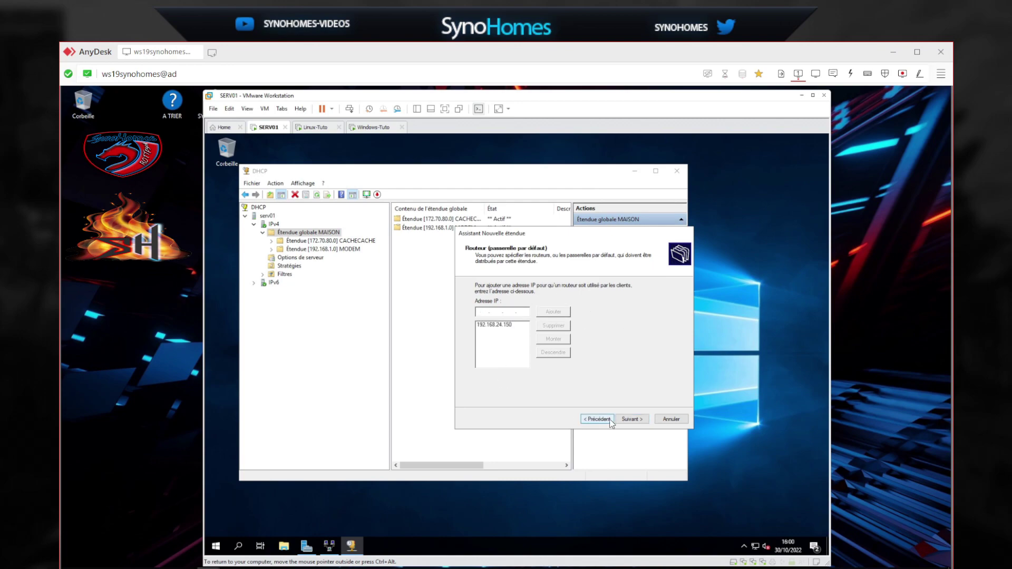
Finish and activate the CACHECACHE2 scope without changing the DNS or WINS settings, and open its address leases.
click(631, 420)
click(631, 420)
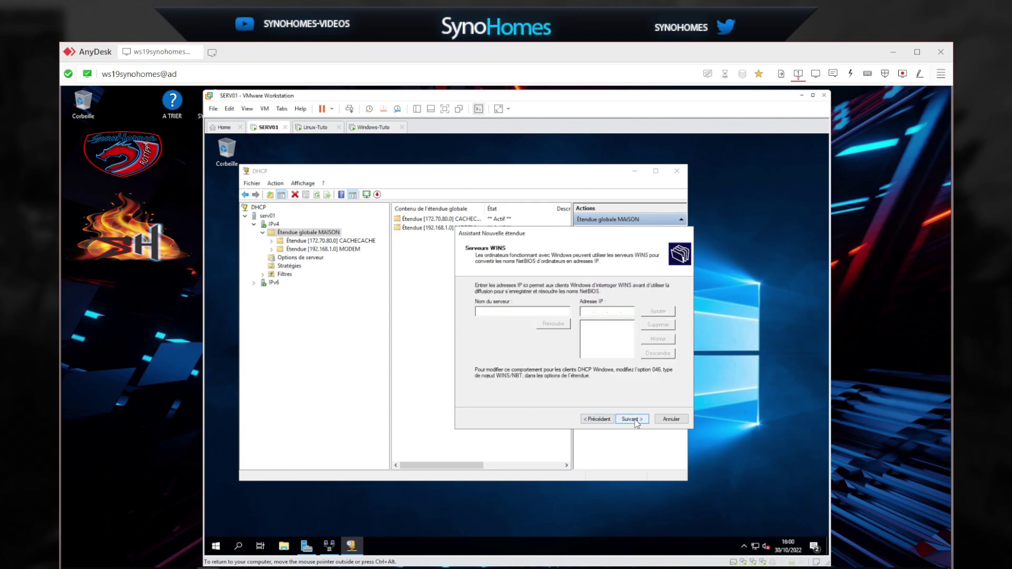
click(631, 419)
click(631, 419)
click(632, 419)
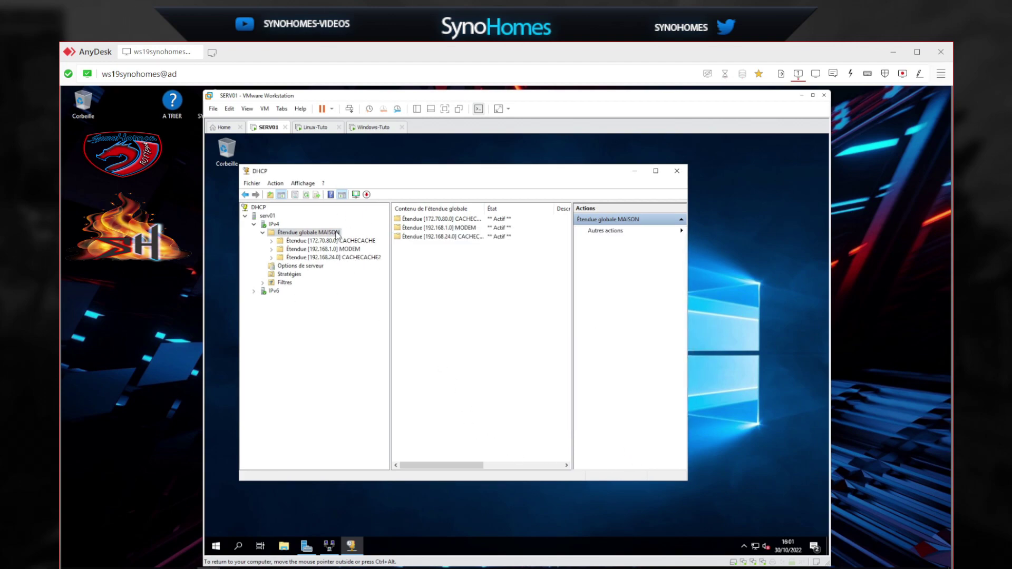
click(272, 258)
click(311, 275)
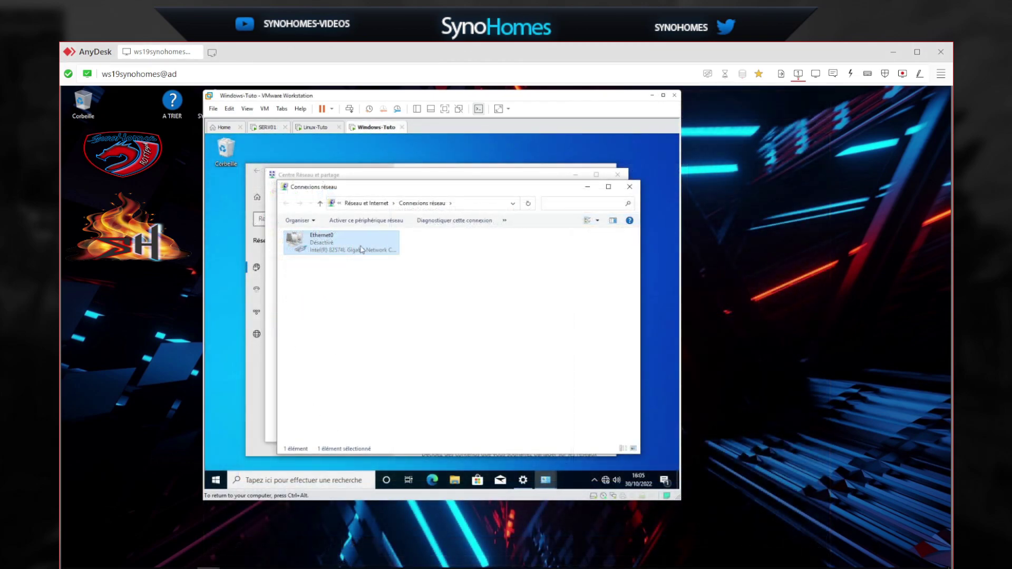
On the Windows-Tuto client, enable the Ethernet0 connection and view its network connection details.
right_click(350, 247)
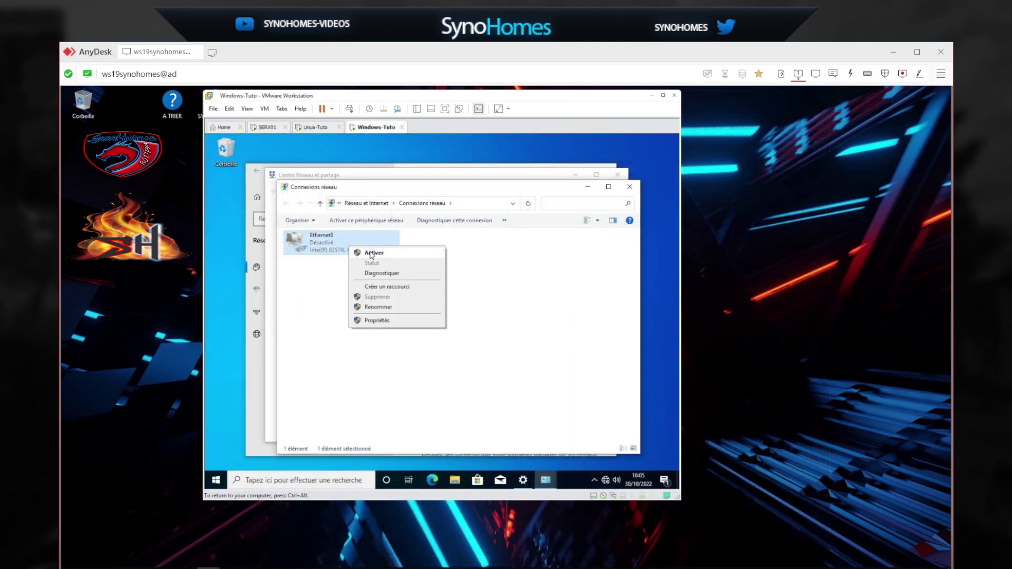
click(372, 254)
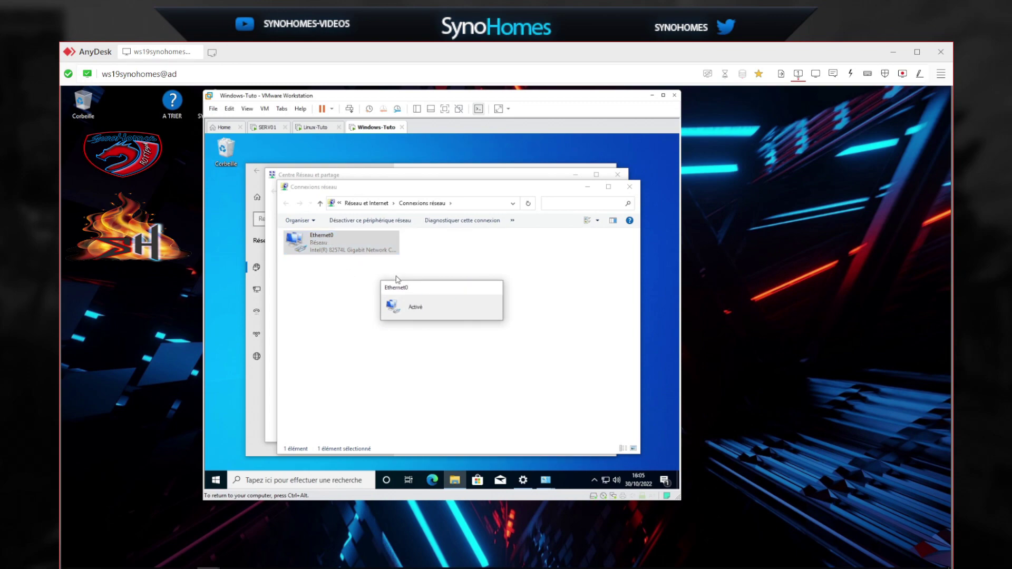
double_click(341, 252)
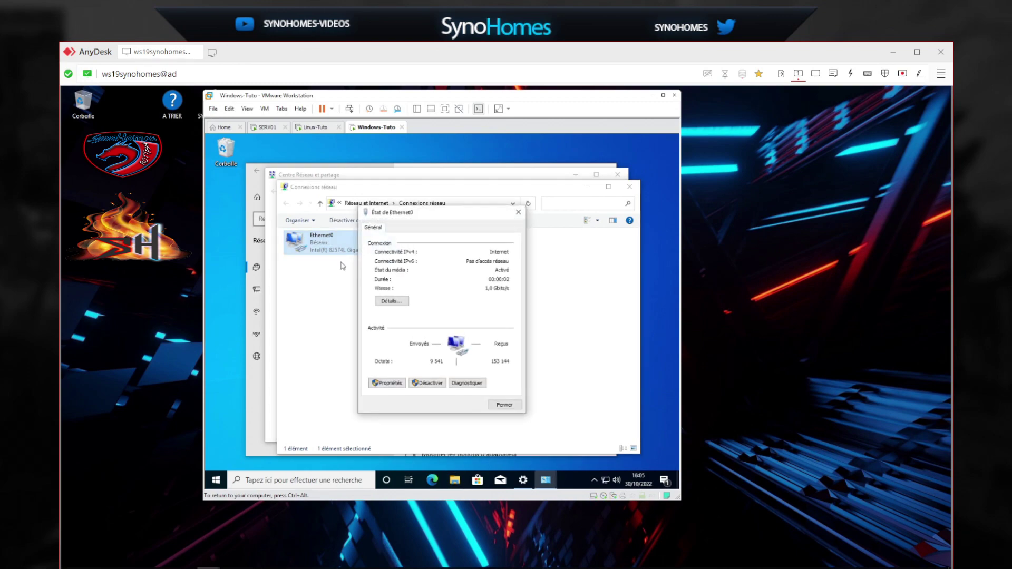
click(391, 302)
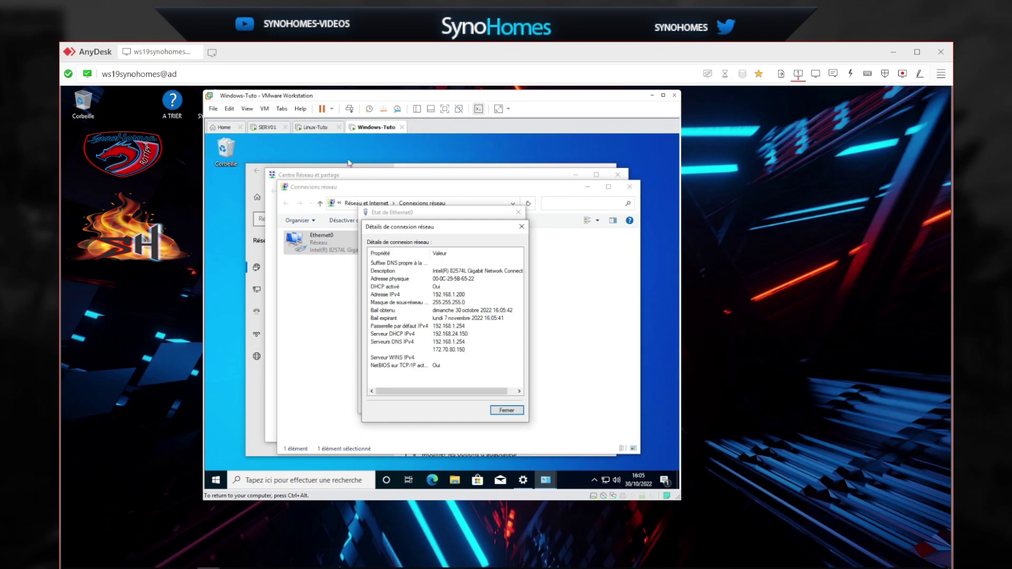
On SERV01, refresh the MODEM scope's address leases and convert the 192.168.1.200 lease into a reservation.
click(268, 130)
right_click(431, 245)
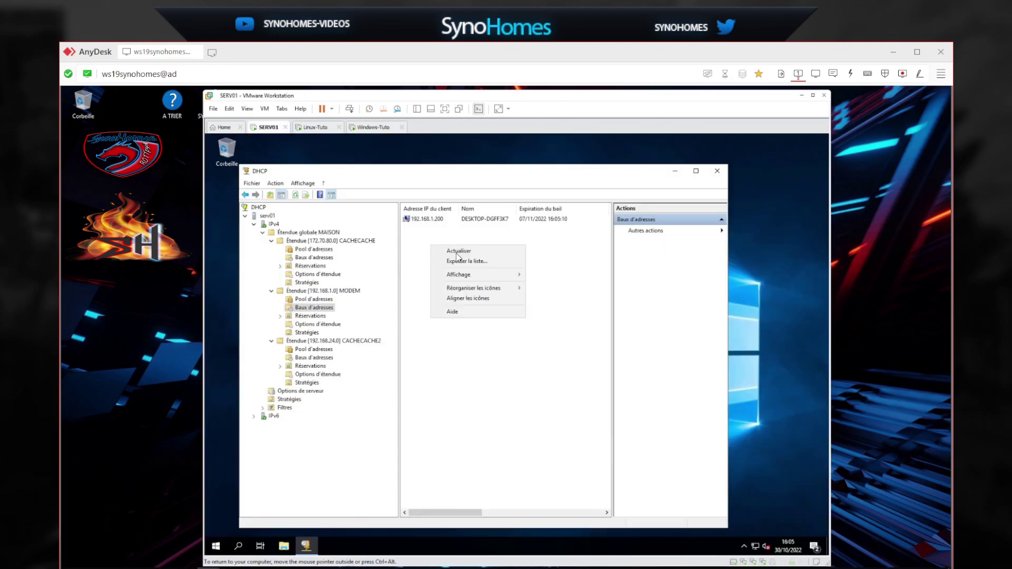
click(458, 252)
click(437, 220)
right_click(431, 220)
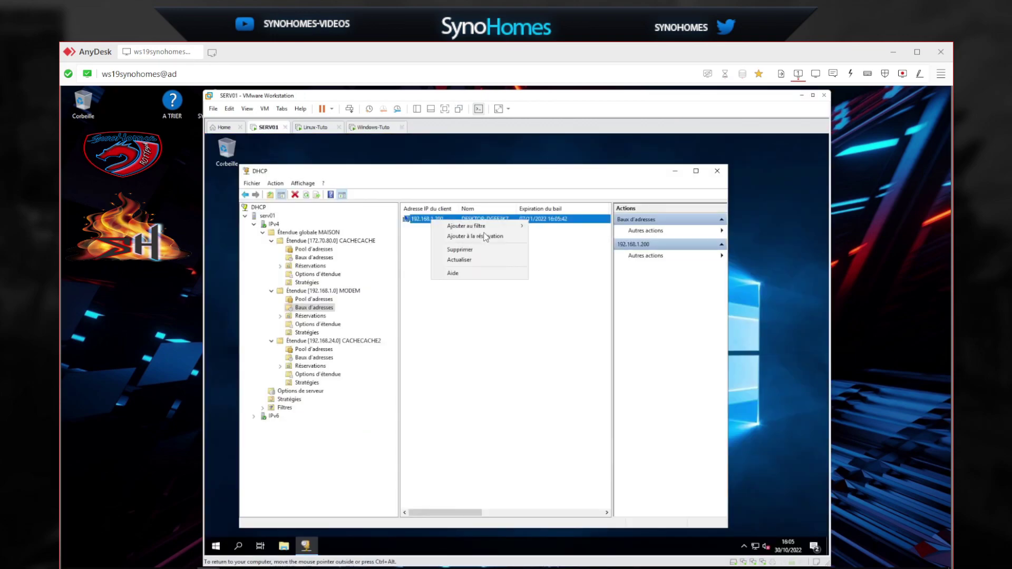
click(473, 238)
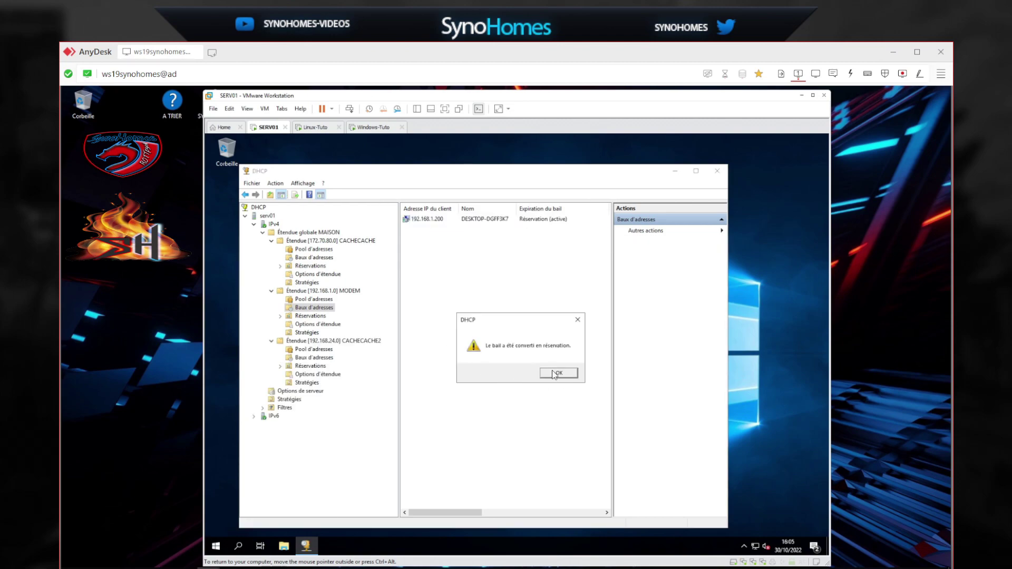
click(556, 373)
Check the MAC address in the properties of the MODEM scope's 192.168.1.200 reservation, and close them without changes.
double_click(313, 317)
click(281, 316)
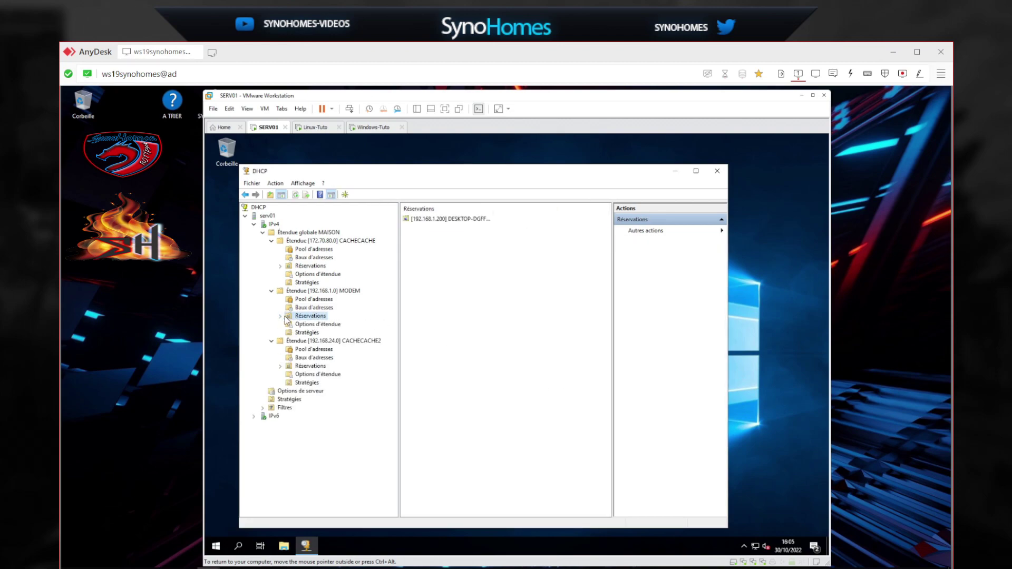
click(280, 316)
click(320, 325)
right_click(320, 325)
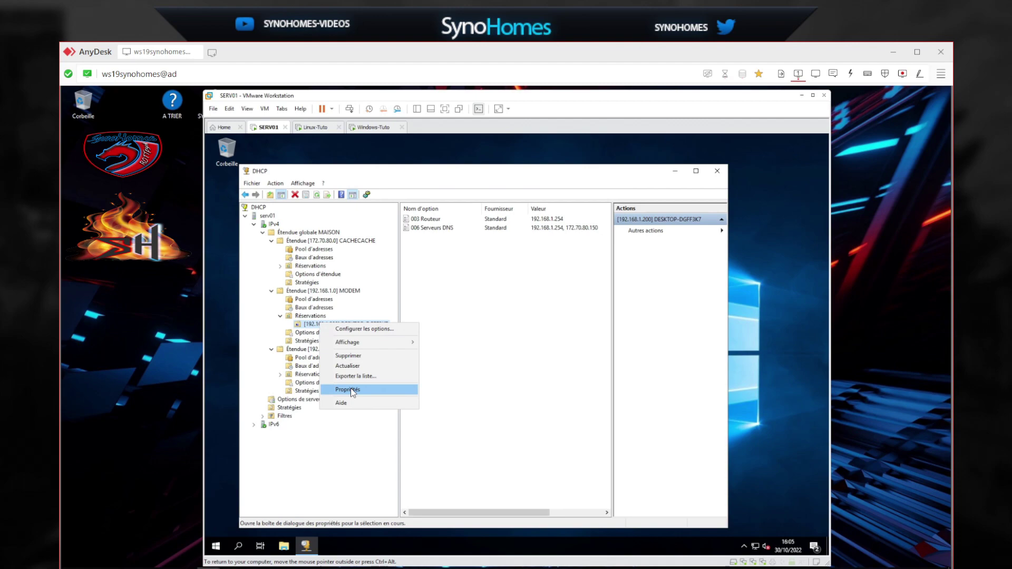
click(343, 388)
double_click(457, 336)
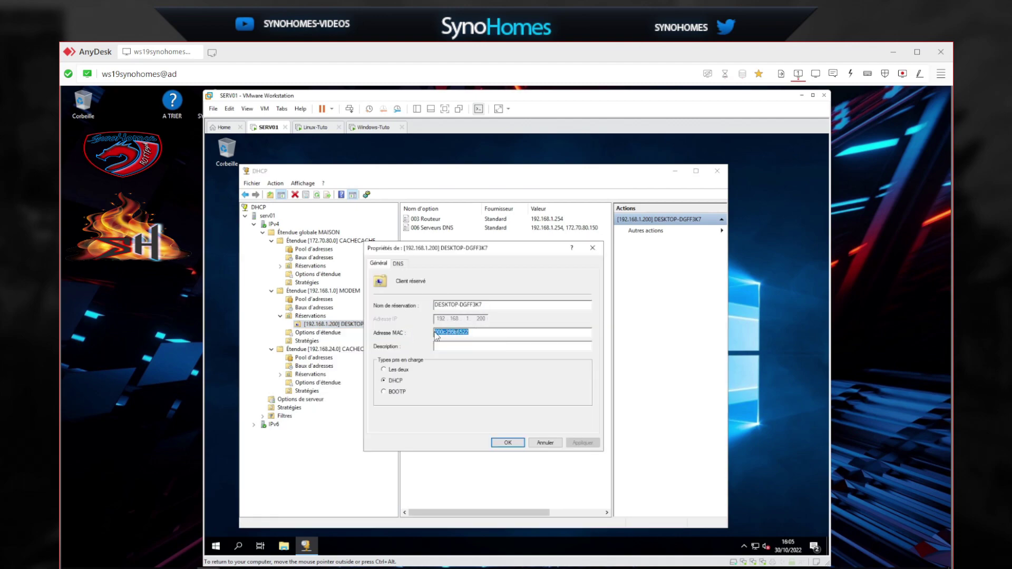
click(546, 443)
Delete the 192.168.1.200 reservation from the MODEM scope and confirm the deletion.
right_click(338, 325)
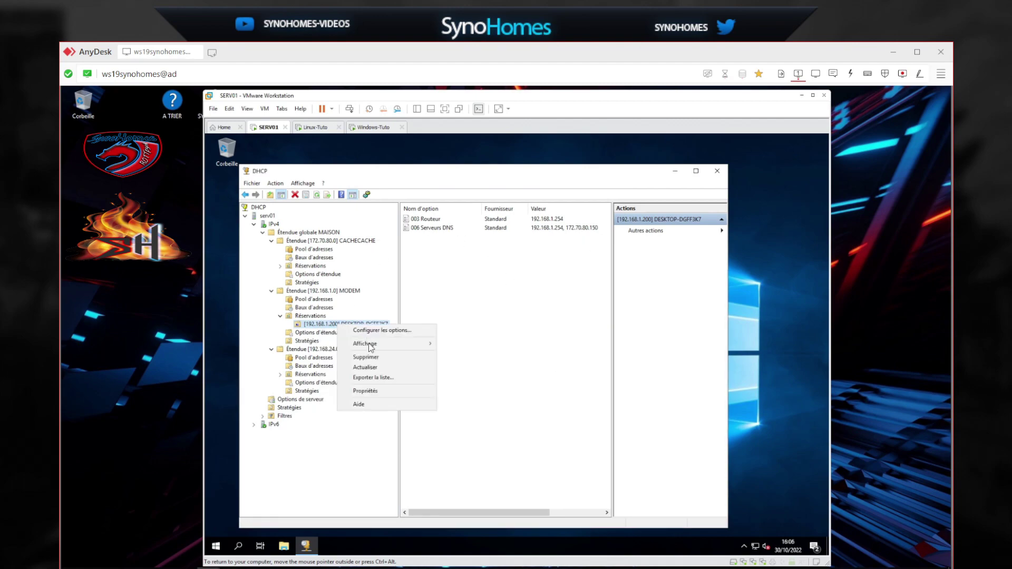
click(368, 357)
click(528, 374)
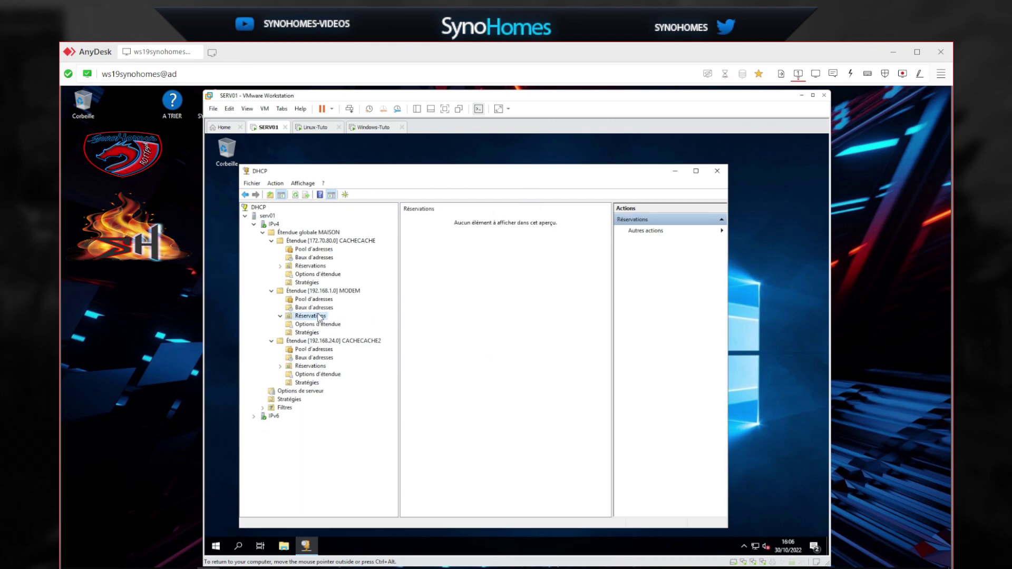
Refresh the MODEM scope's address leases and delete the 192.168.1.200 lease.
click(314, 308)
right_click(430, 252)
click(448, 256)
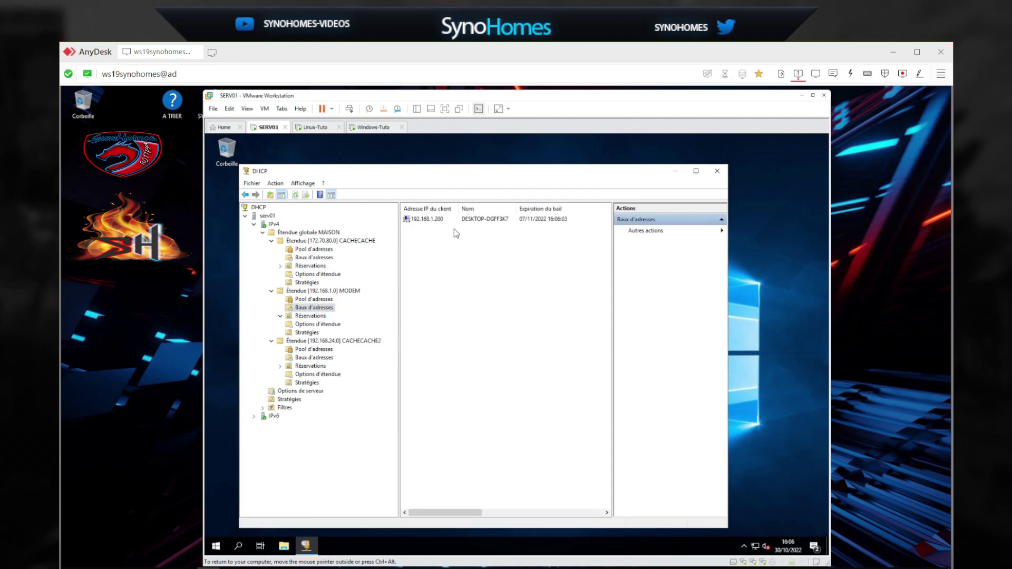
right_click(450, 220)
click(471, 250)
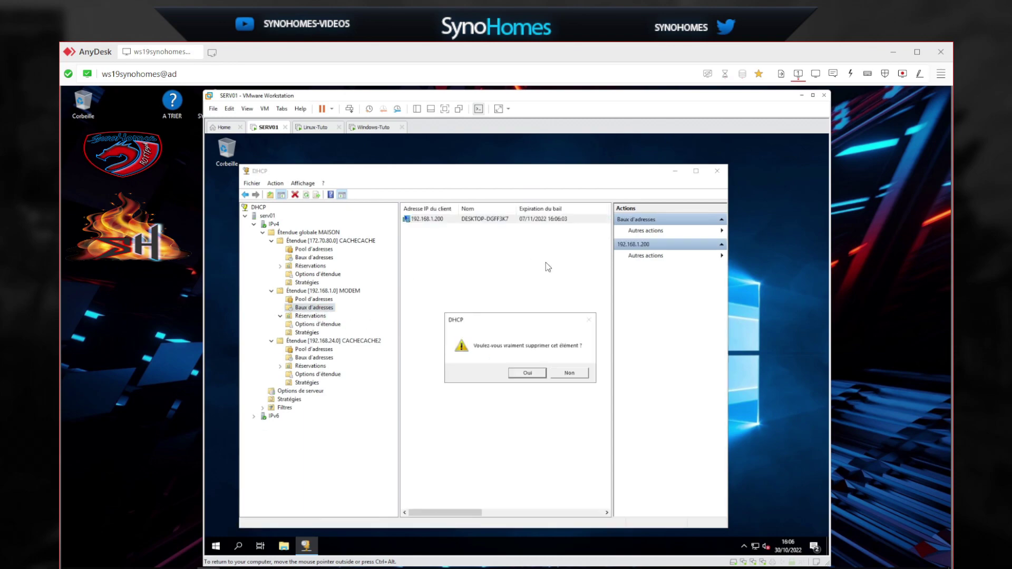
click(519, 375)
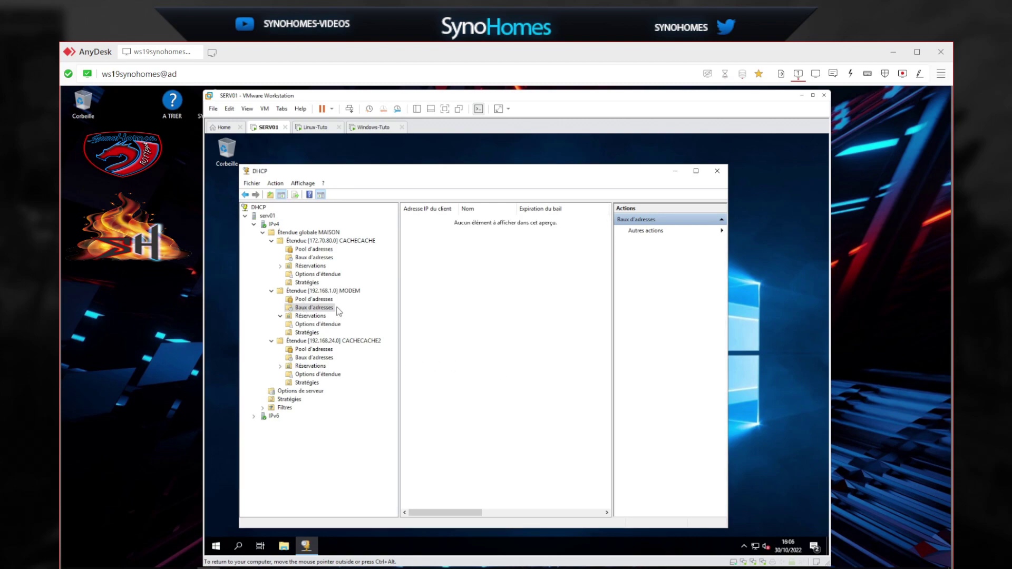
Add a DHCP-only reservation named W10 to the CACHECACHE2 scope, with IP address 192.168.24.111 and MAC address 000c295b6522.
click(322, 358)
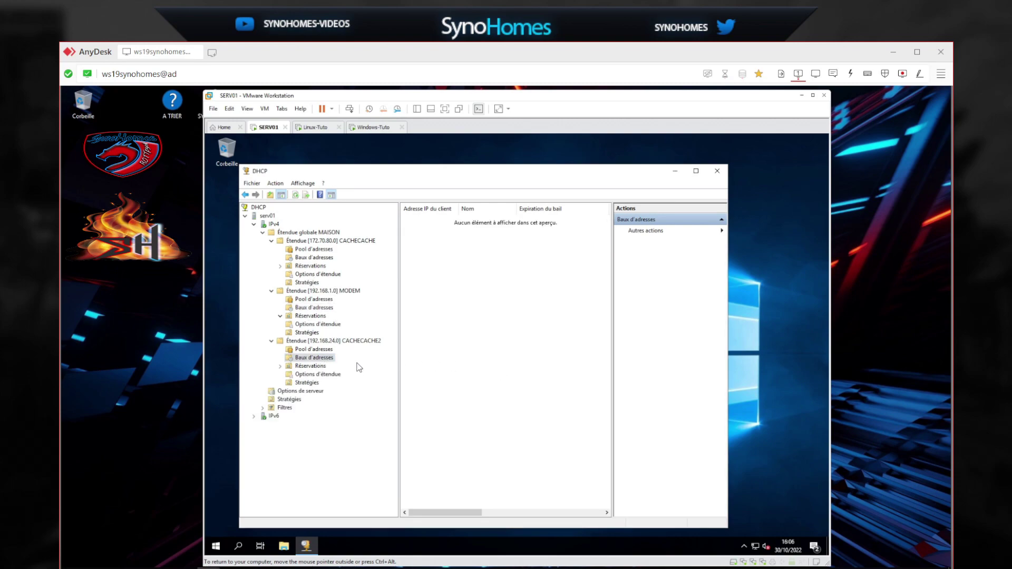
right_click(315, 357)
click(301, 371)
click(301, 367)
right_click(302, 367)
click(355, 373)
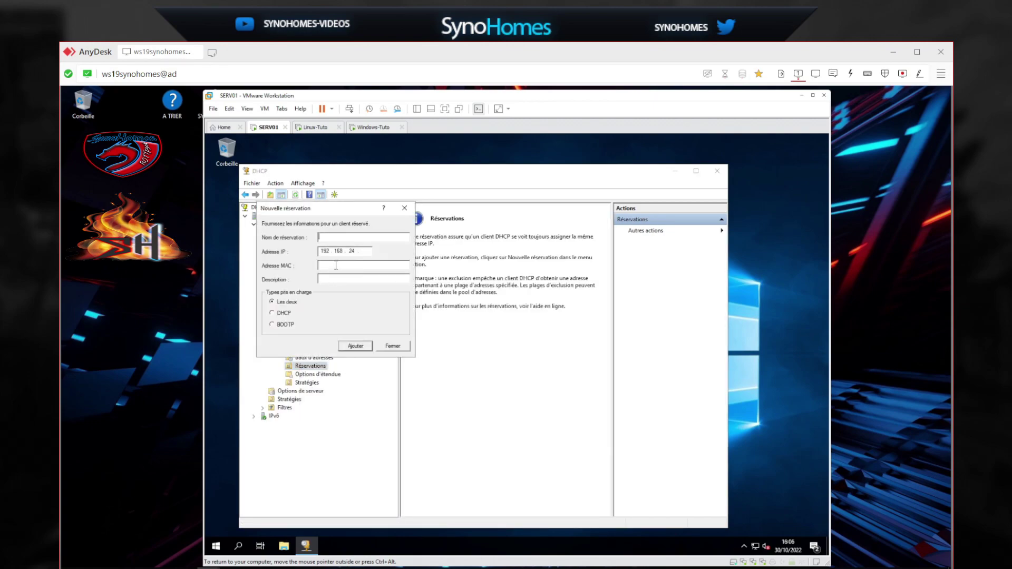
click(336, 265)
text(000c295b6522)
click(366, 251)
text(111)
click(272, 312)
click(357, 346)
click(393, 345)
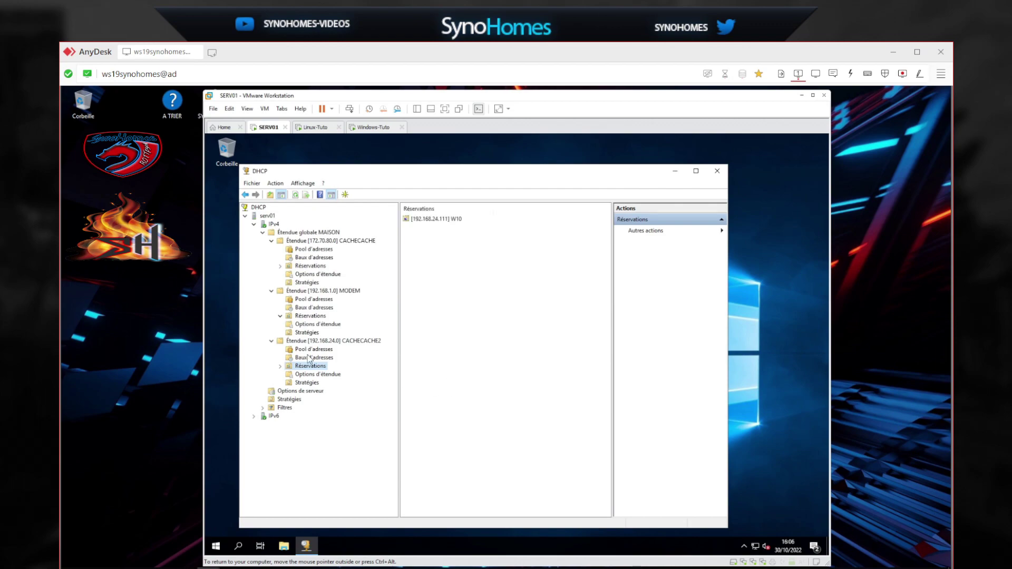
Open the CACHECACHE2 scope's address leases and refresh the list.
click(314, 358)
right_click(497, 277)
right_click(441, 254)
click(456, 261)
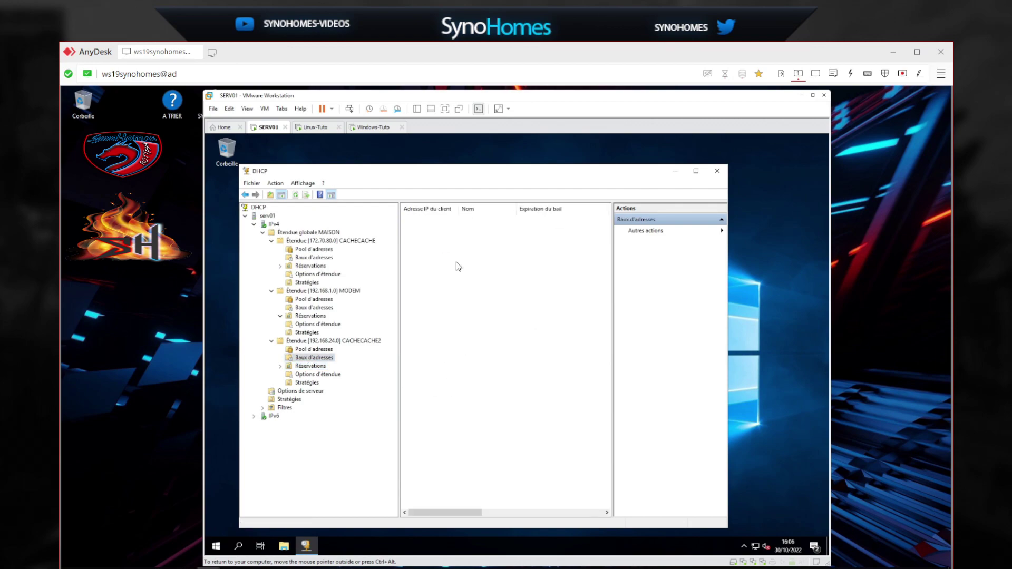
On the Windows-Tuto client, close the connection details, then disable and re-enable the Ethernet0 connection.
click(373, 127)
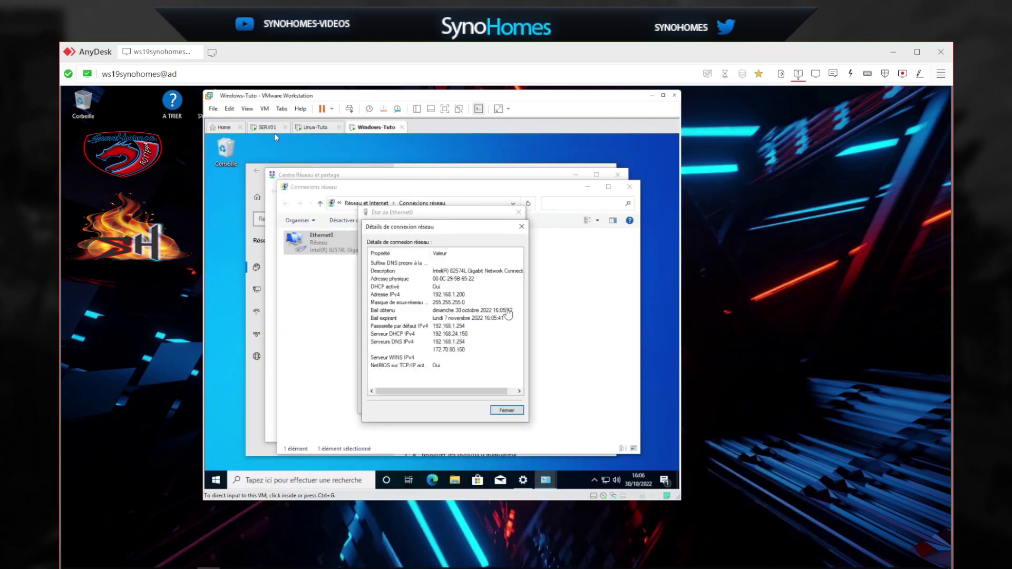
click(522, 229)
click(518, 212)
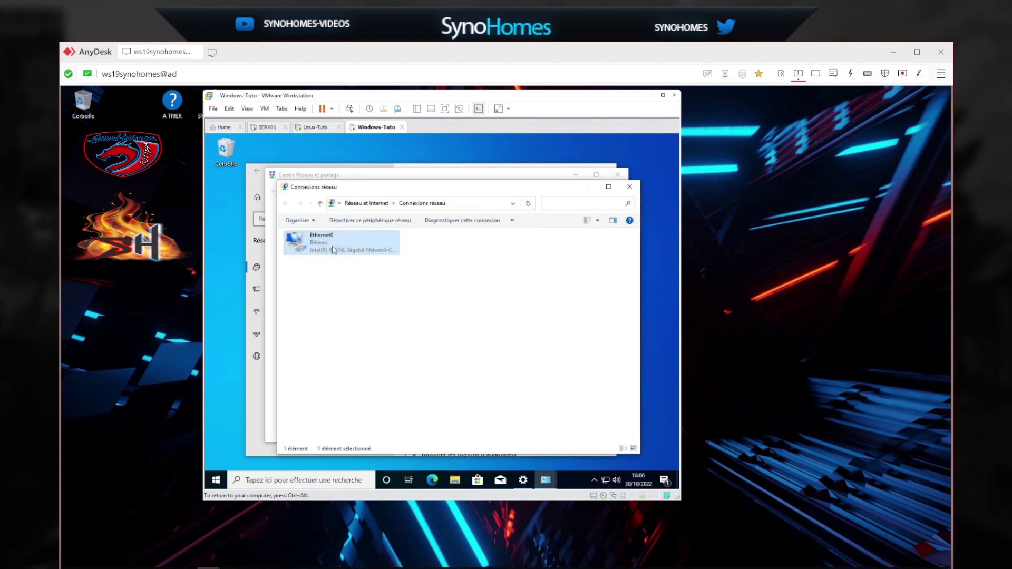
right_click(334, 246)
click(345, 254)
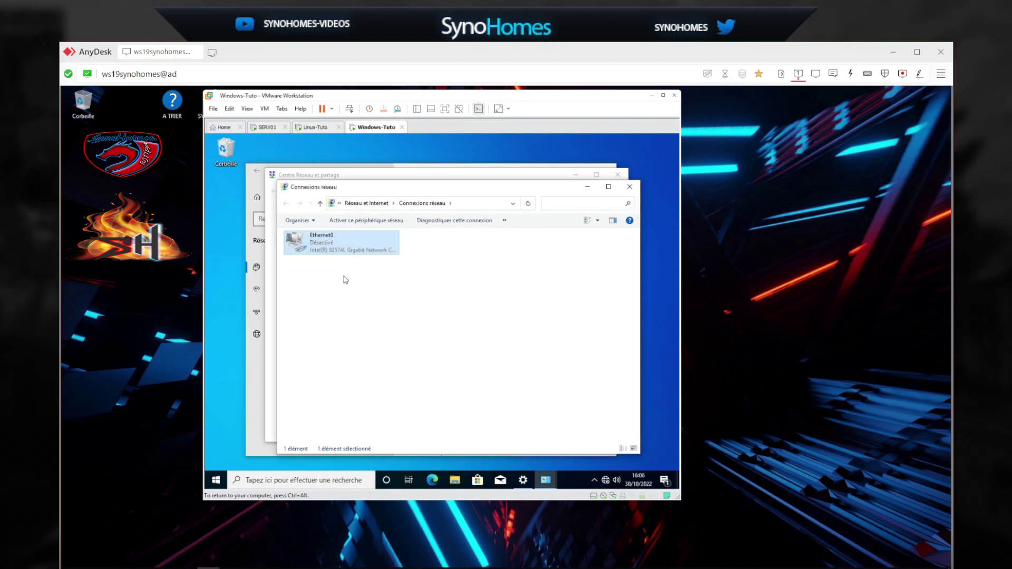
right_click(326, 246)
click(343, 253)
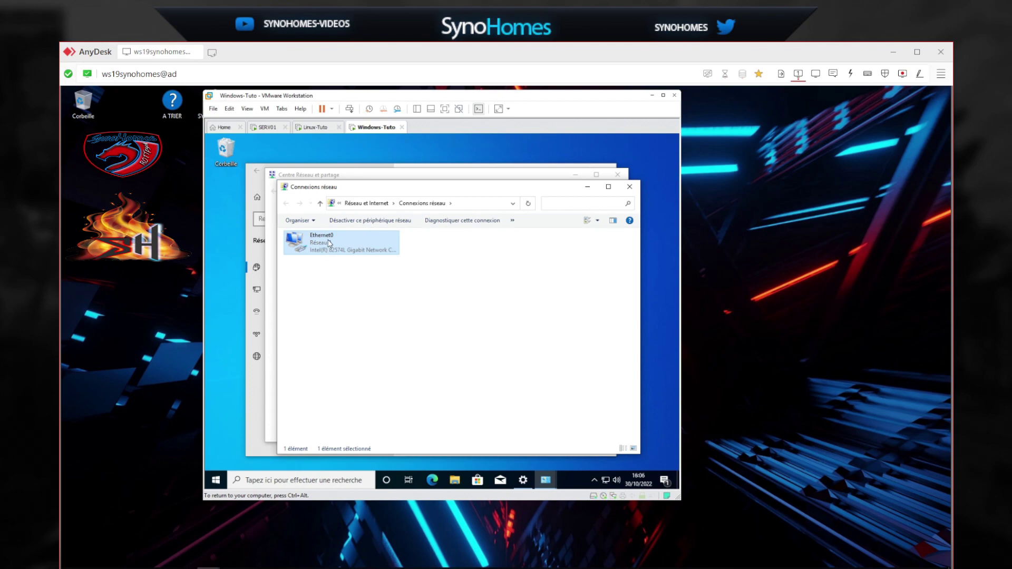
Check the IPv4 address in the client's Ethernet0 connection details, then close all its network windows.
click(606, 481)
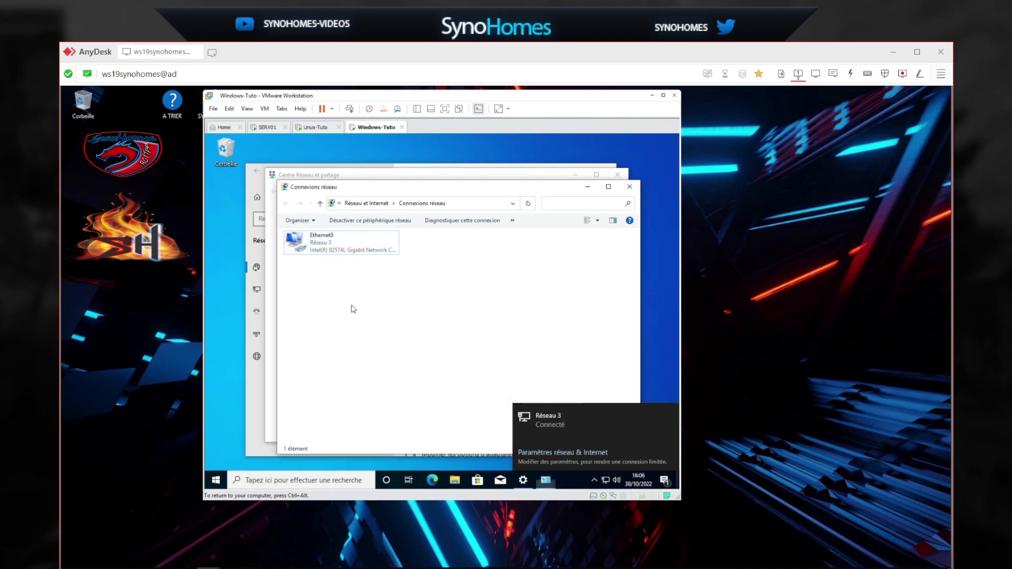
click(295, 236)
right_click(295, 239)
click(318, 257)
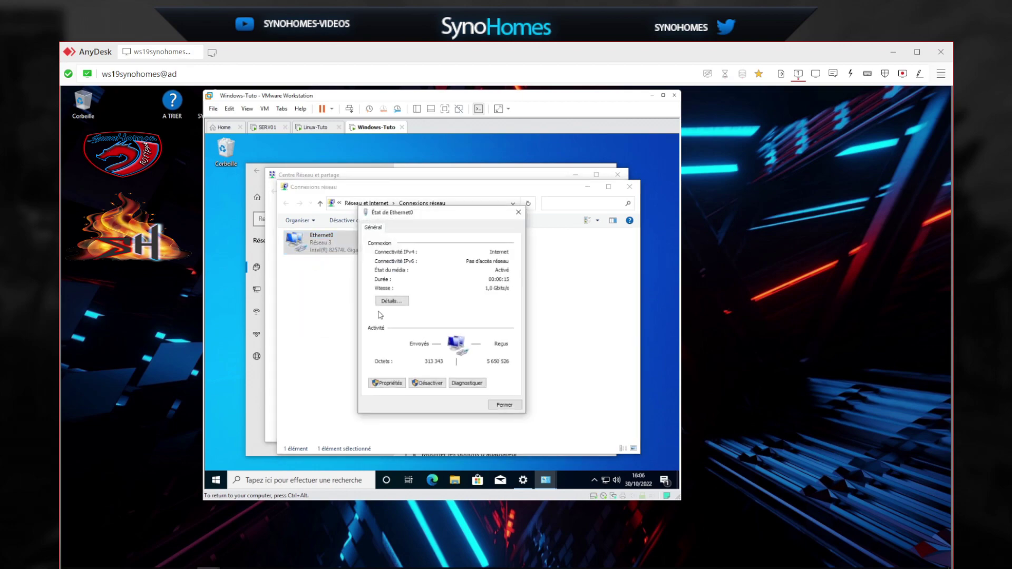
click(393, 303)
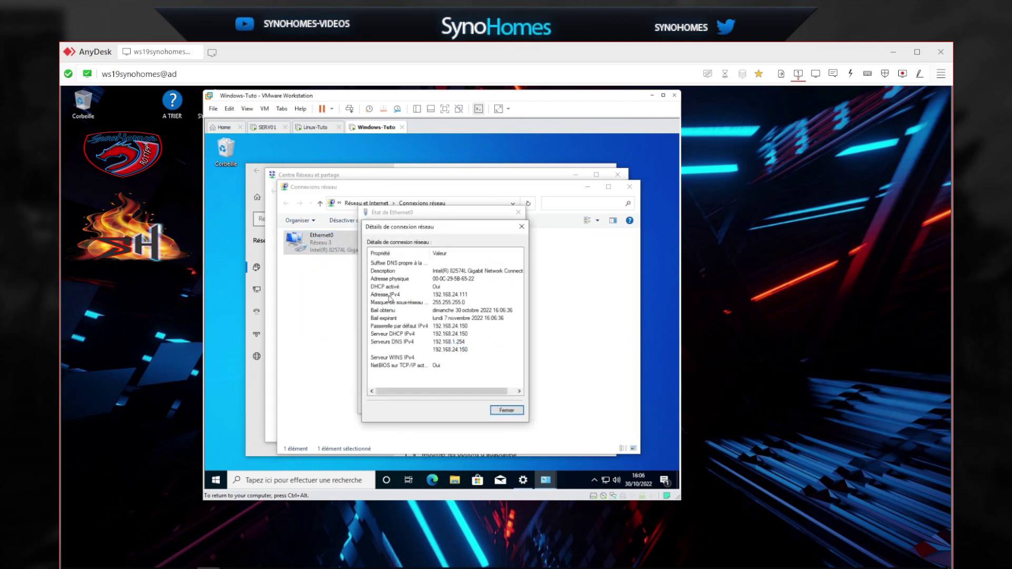
click(374, 295)
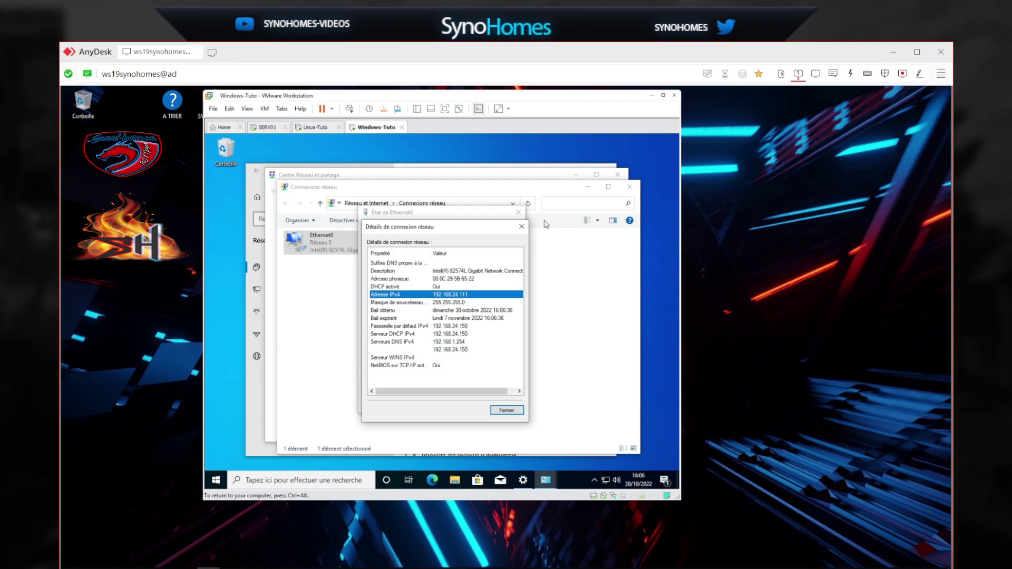
click(521, 227)
click(519, 212)
click(630, 187)
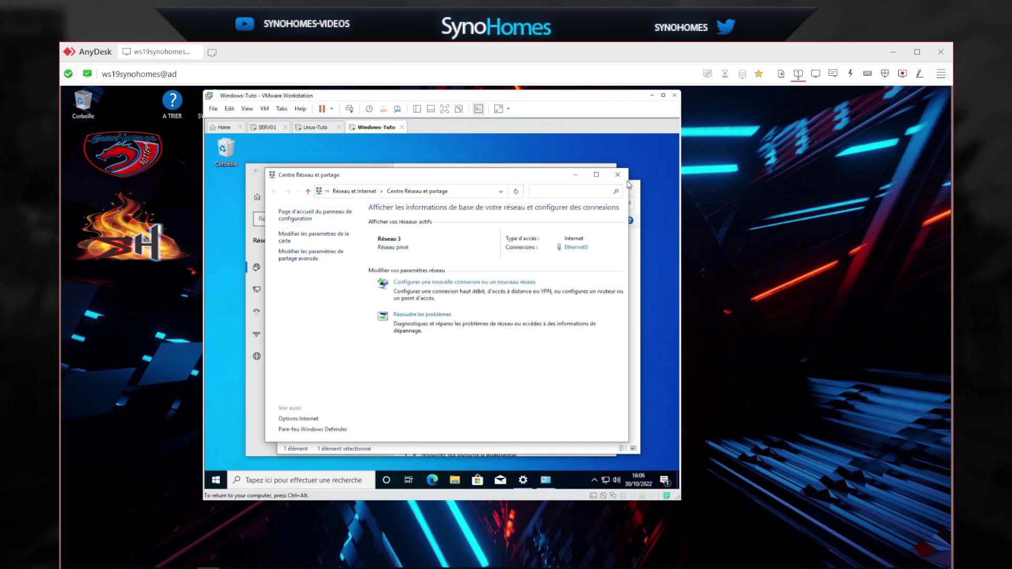
click(617, 174)
click(607, 171)
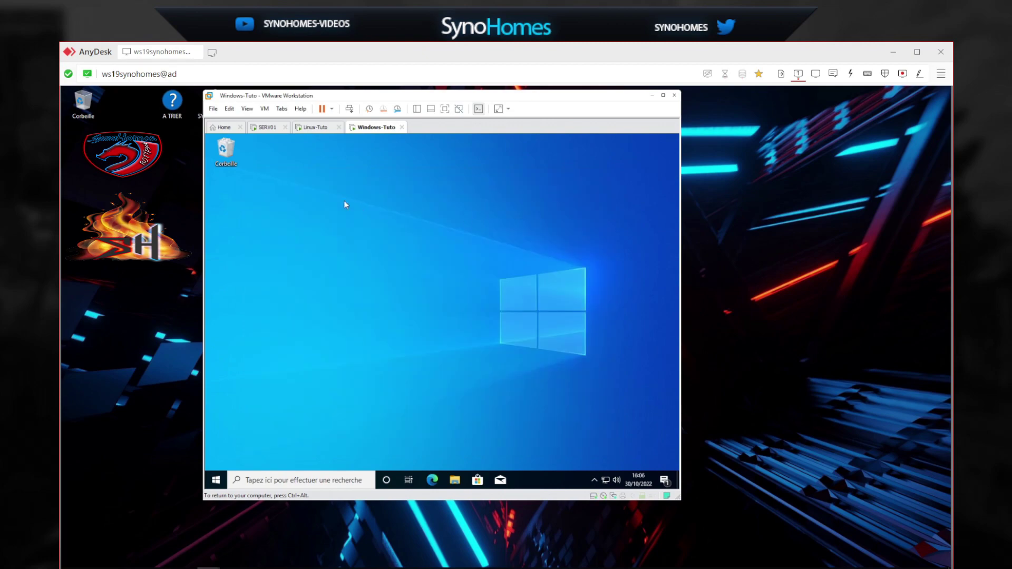
Add three network adapters to the SERV01 virtual machine in its hardware settings.
click(265, 127)
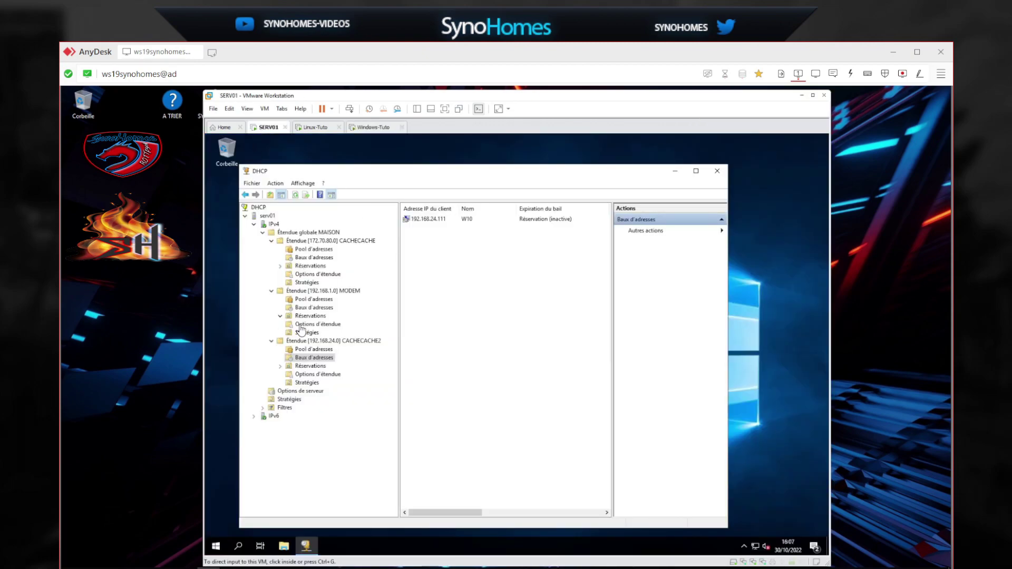
right_click(265, 130)
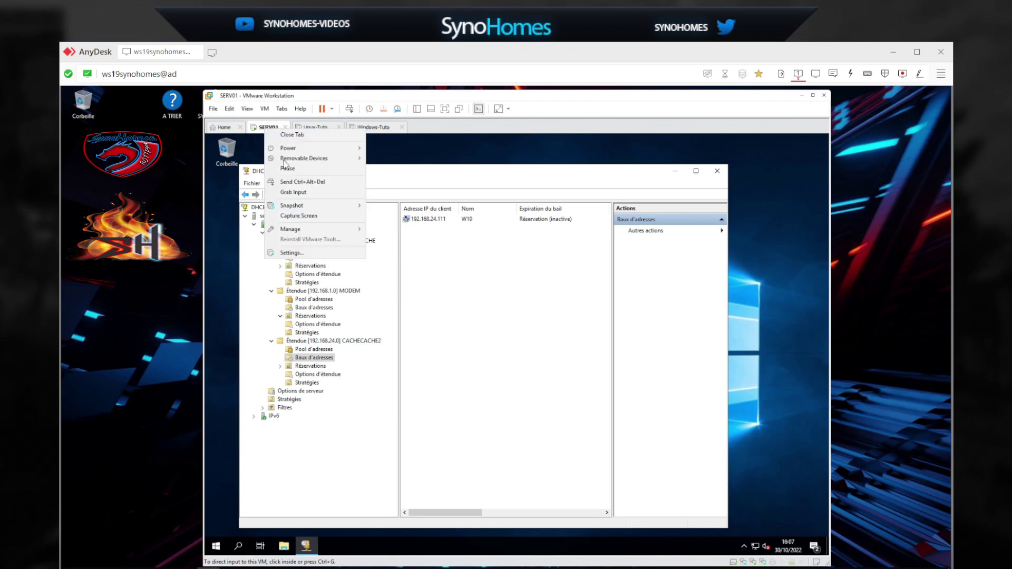
click(293, 253)
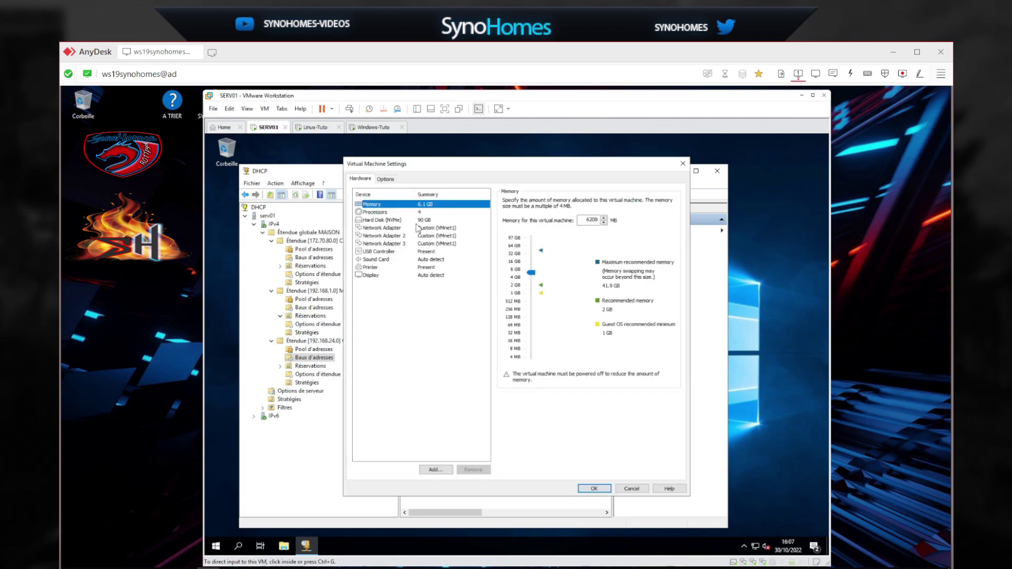
click(436, 469)
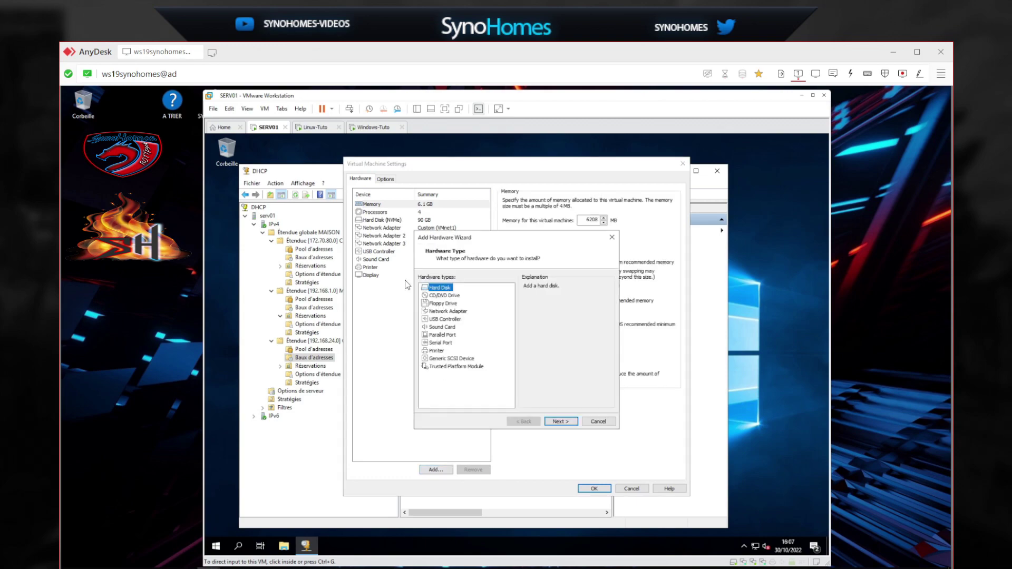
click(447, 311)
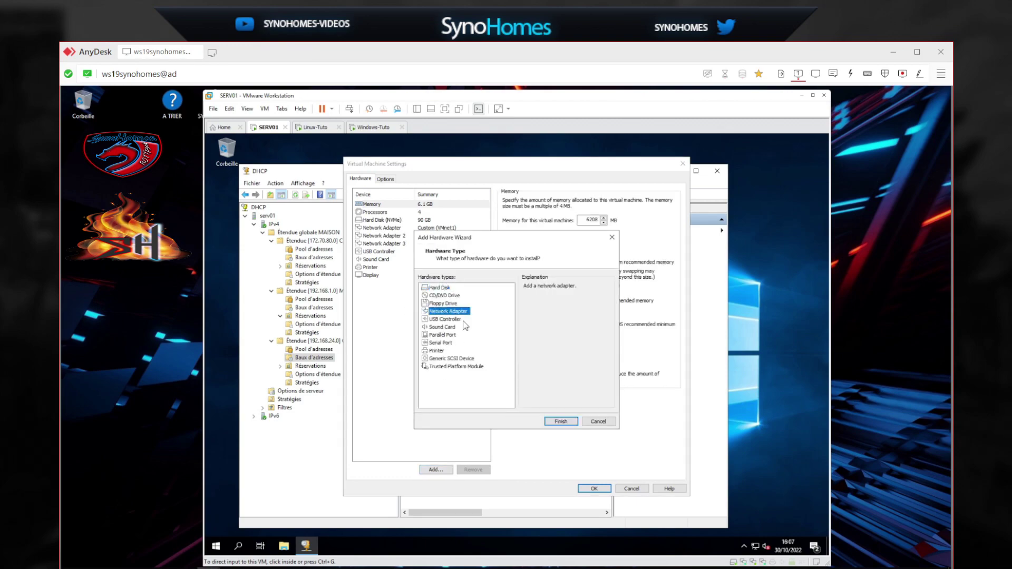
click(561, 421)
click(435, 470)
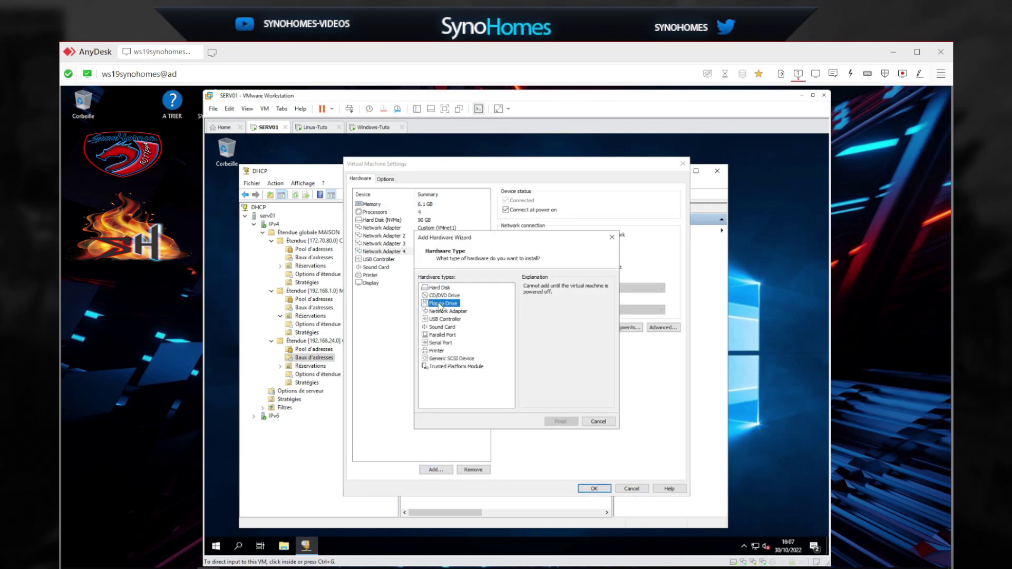
click(447, 311)
click(561, 422)
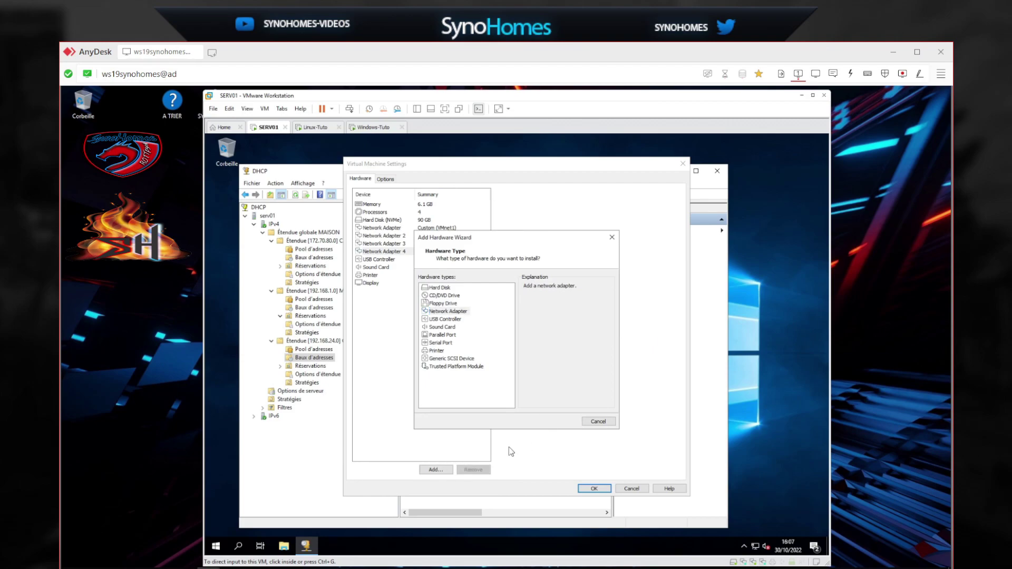
click(438, 470)
click(447, 311)
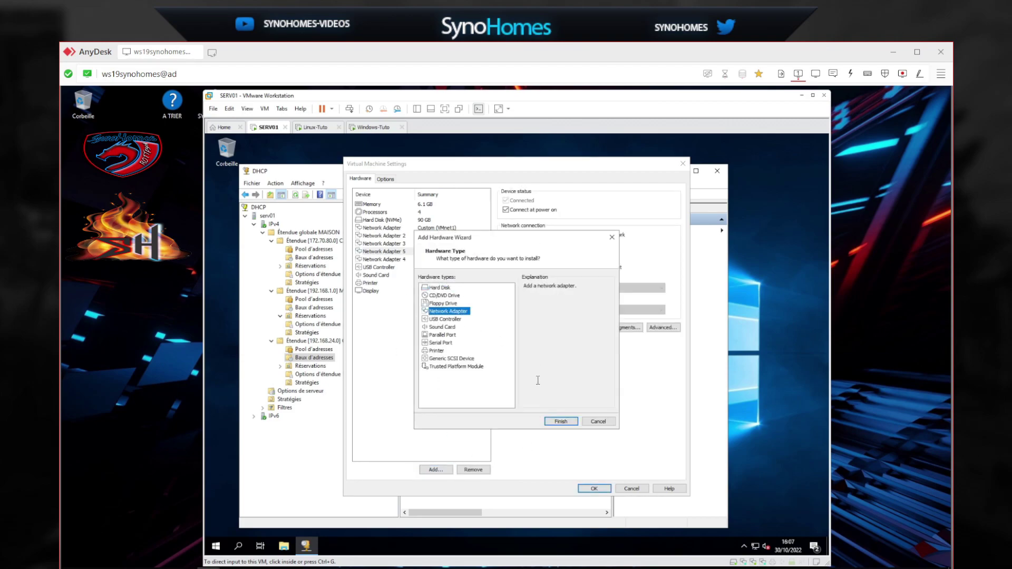
click(561, 421)
Connect SERV01's Network Adapters 5, 4 and 6 to the custom virtual network VMnet1 (Bridged) and apply the settings.
click(384, 251)
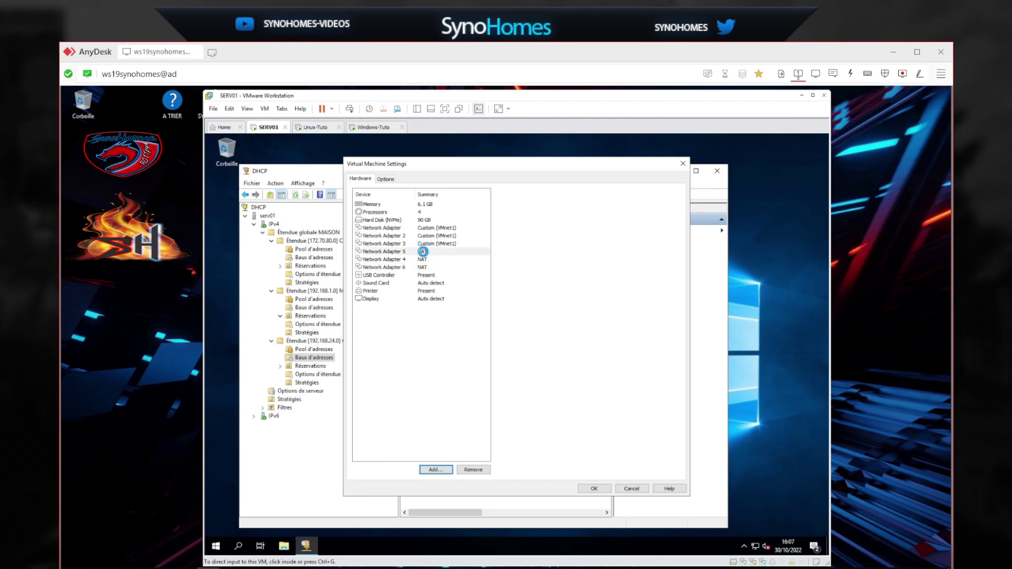
click(523, 276)
click(532, 289)
click(532, 296)
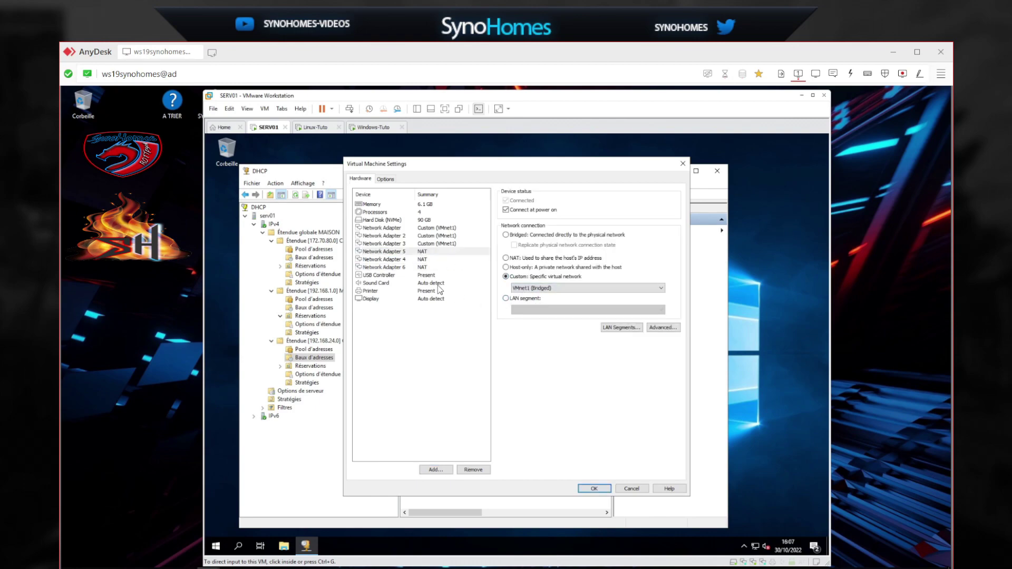
click(422, 260)
click(537, 277)
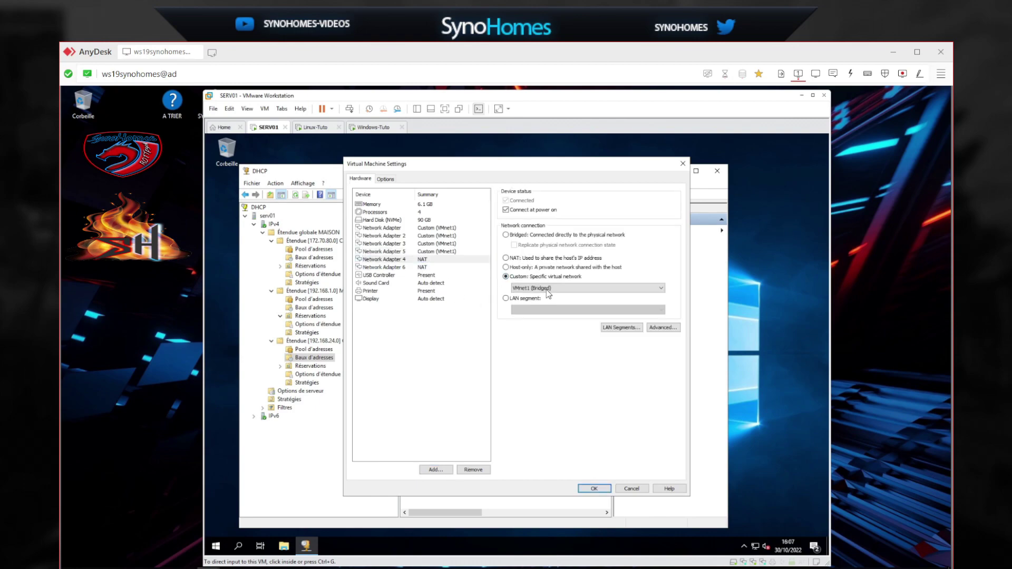
click(422, 267)
click(535, 277)
click(603, 489)
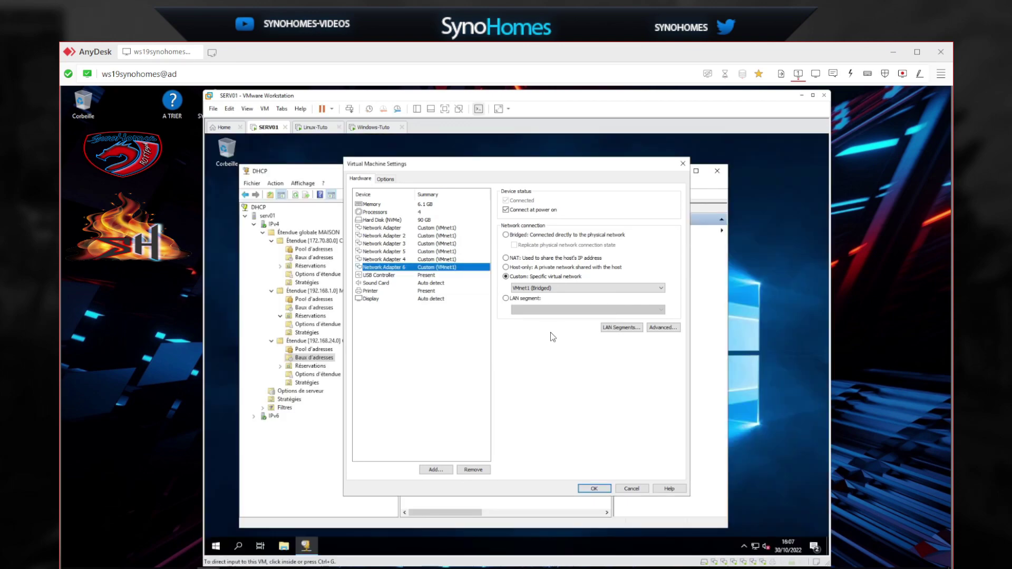
On SERV01, allow device discovery on Réseau 4 and open the list of network connections.
right_click(755, 547)
click(754, 533)
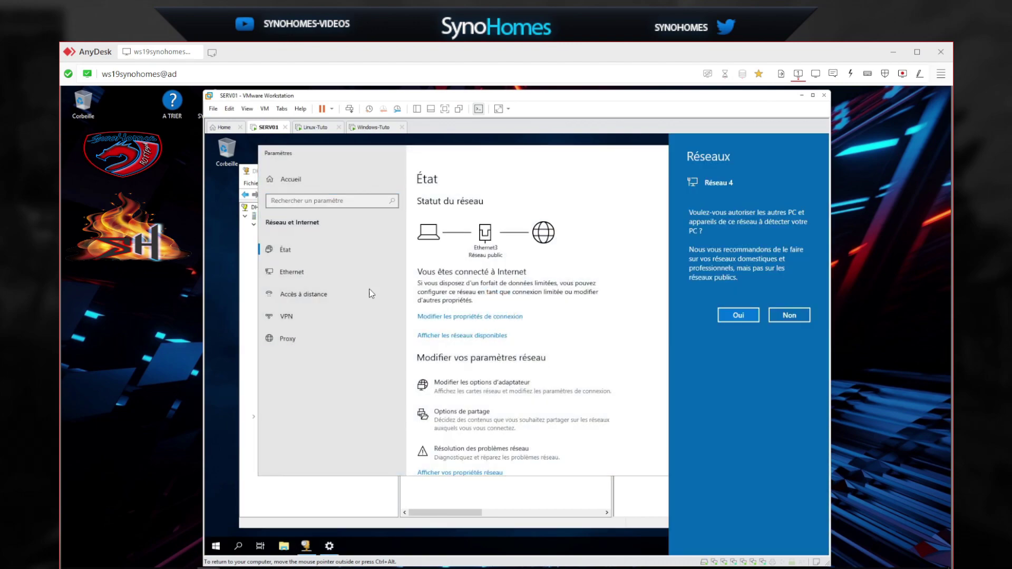
click(744, 323)
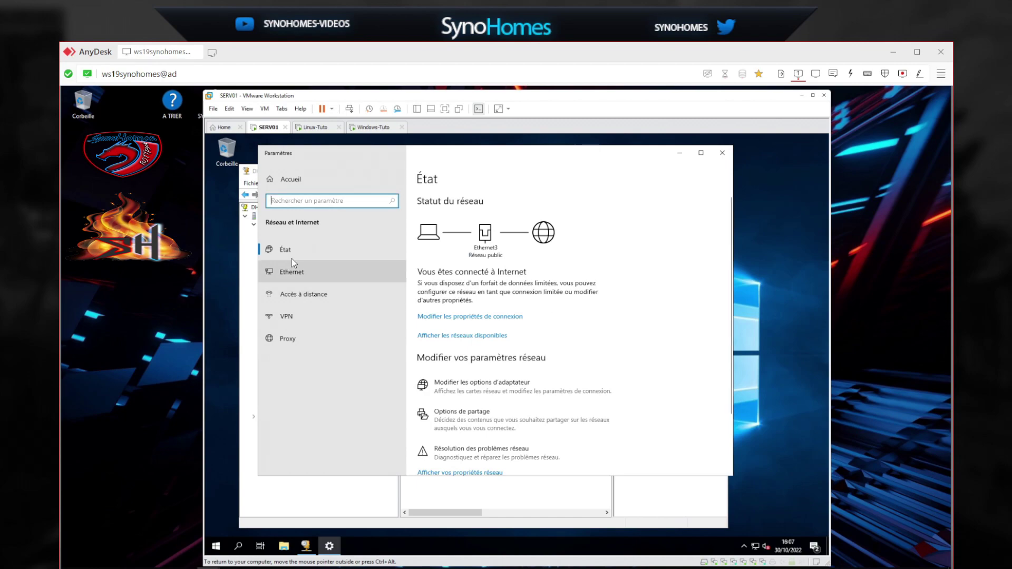
click(288, 273)
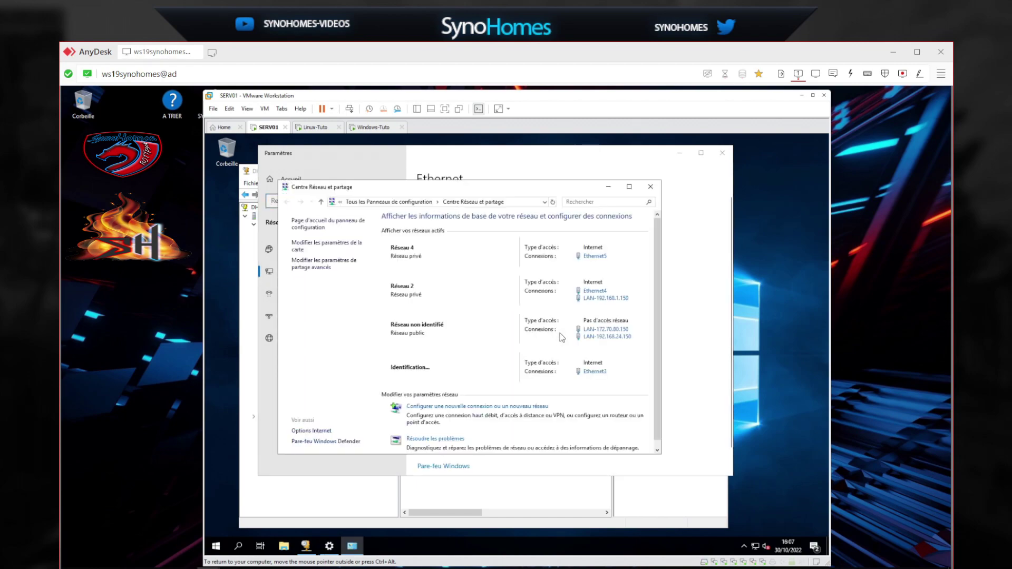
click(334, 246)
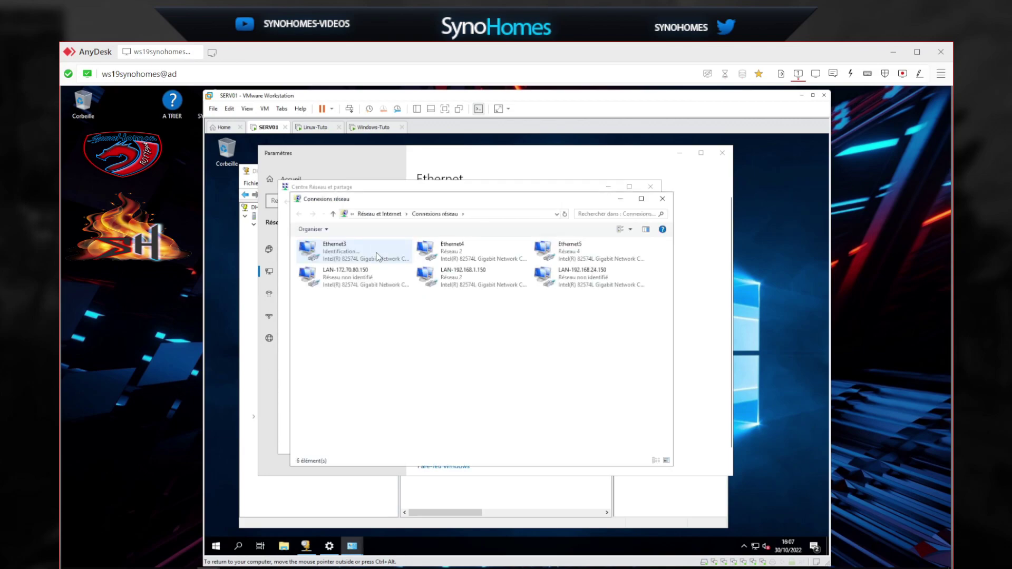
Examine the newly added Ethernet connections alongside the existing LAN connections, then close the network and settings windows.
drag(326, 314, 633, 240)
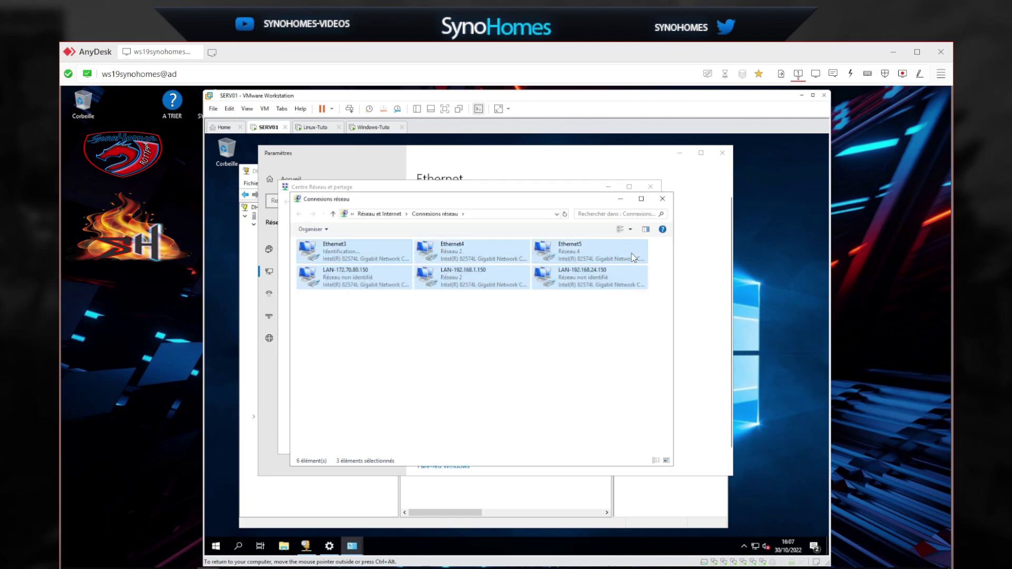
click(557, 406)
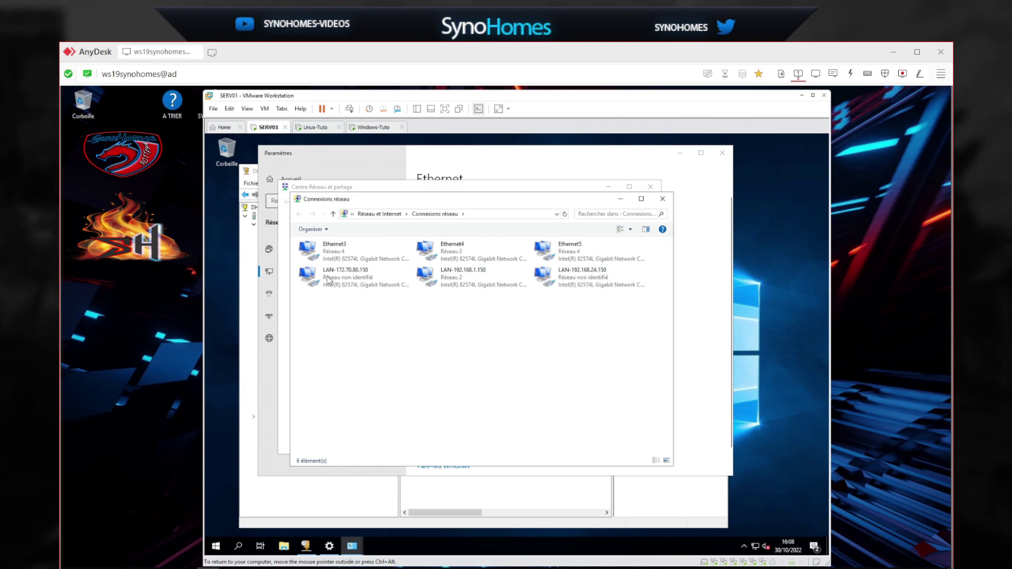
click(338, 250)
ctrl+click(459, 252)
click(404, 403)
click(662, 199)
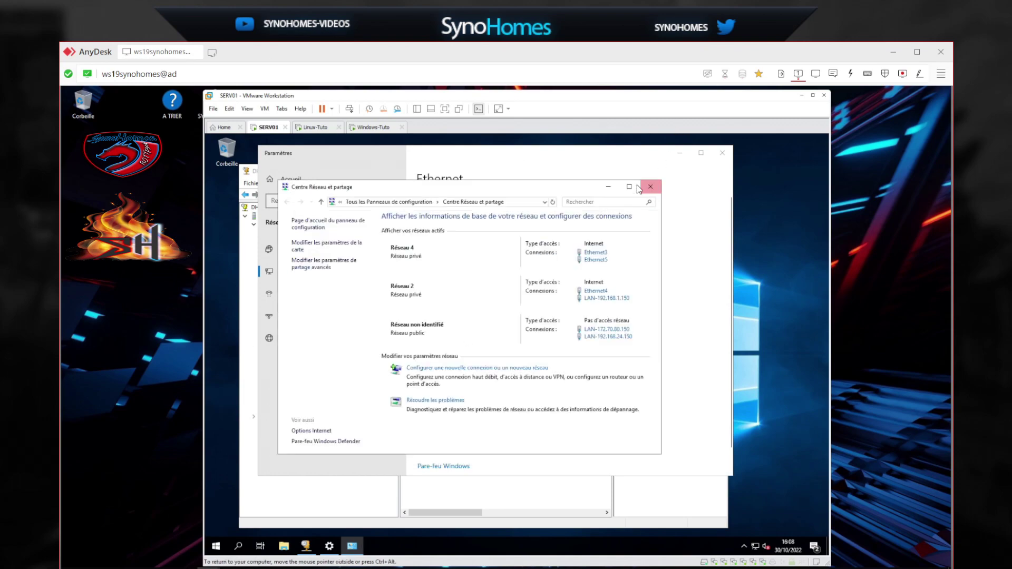
click(651, 187)
click(722, 153)
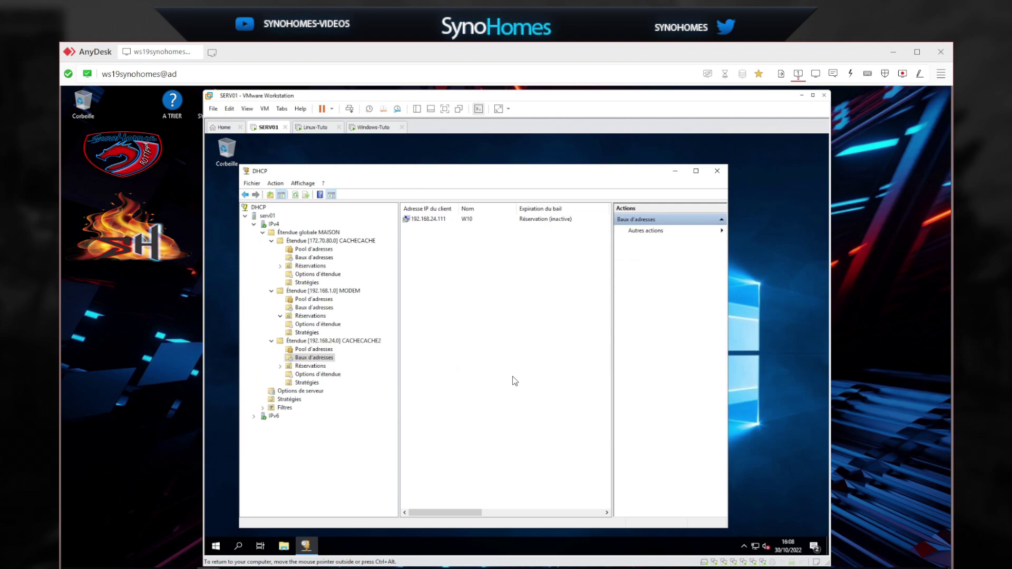